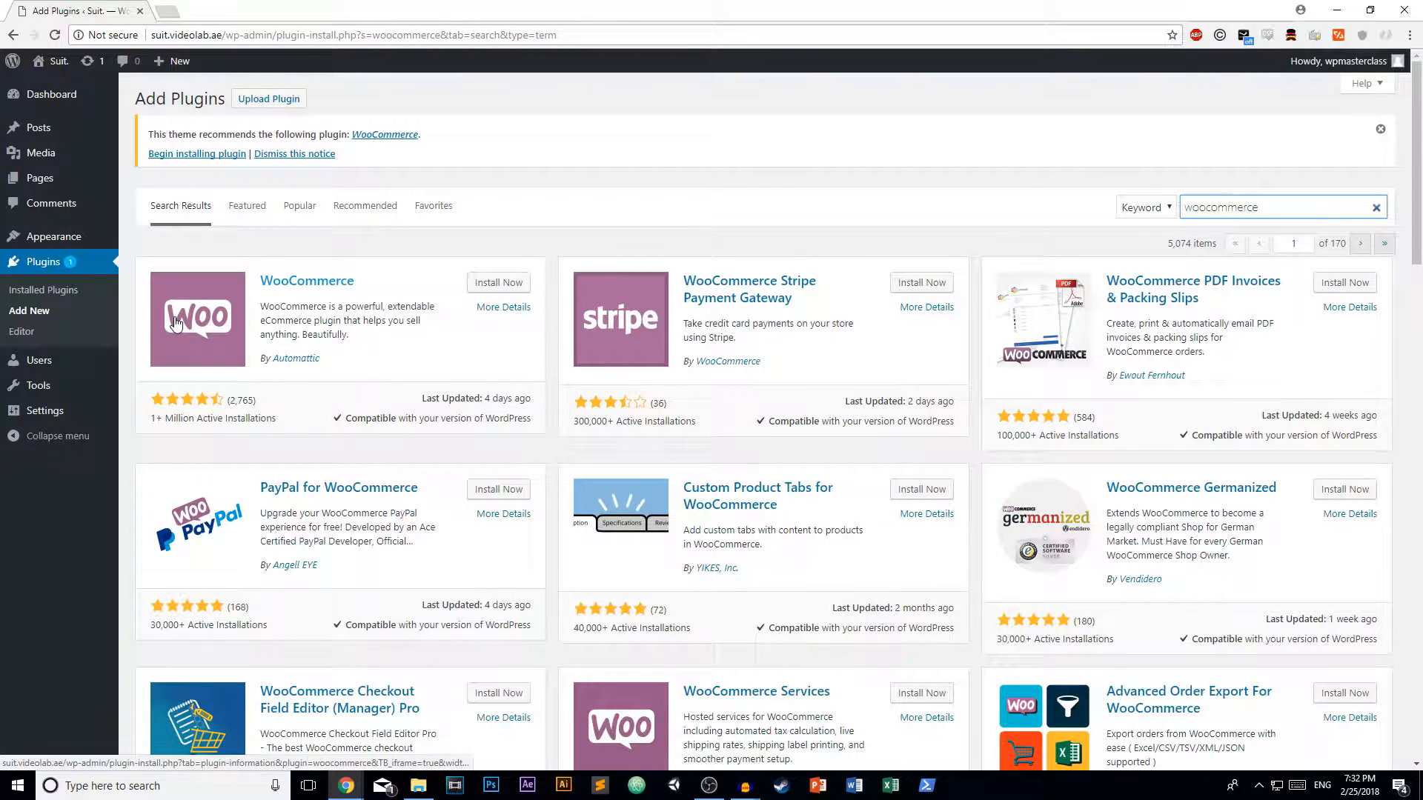
# Step: Install the WooCommerce plugin by Automattic from the plugin search results
pyautogui.click(511, 295)
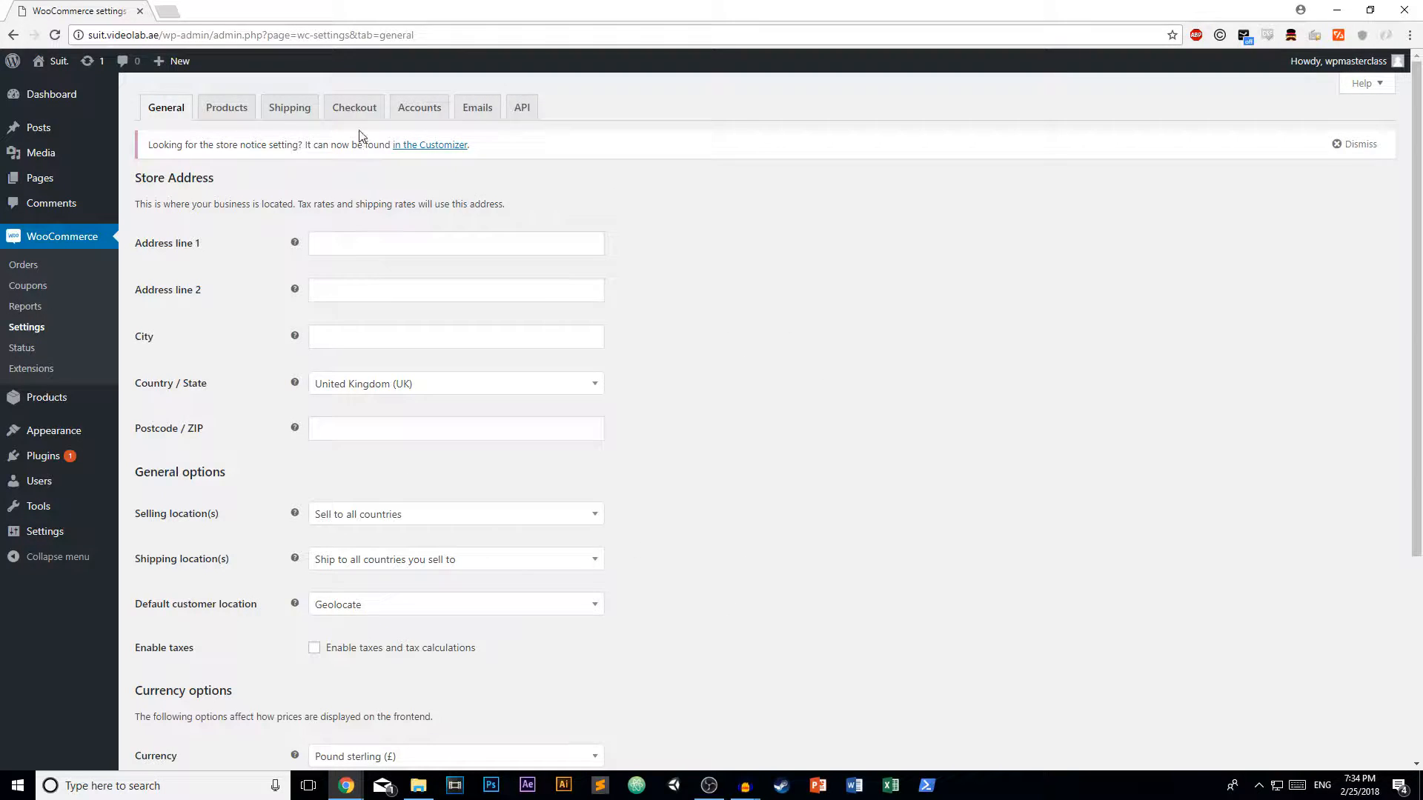
# Step: Look over the general store settings, including the store address, country, postcode and general options
pyautogui.scroll(-4, 357, 135)
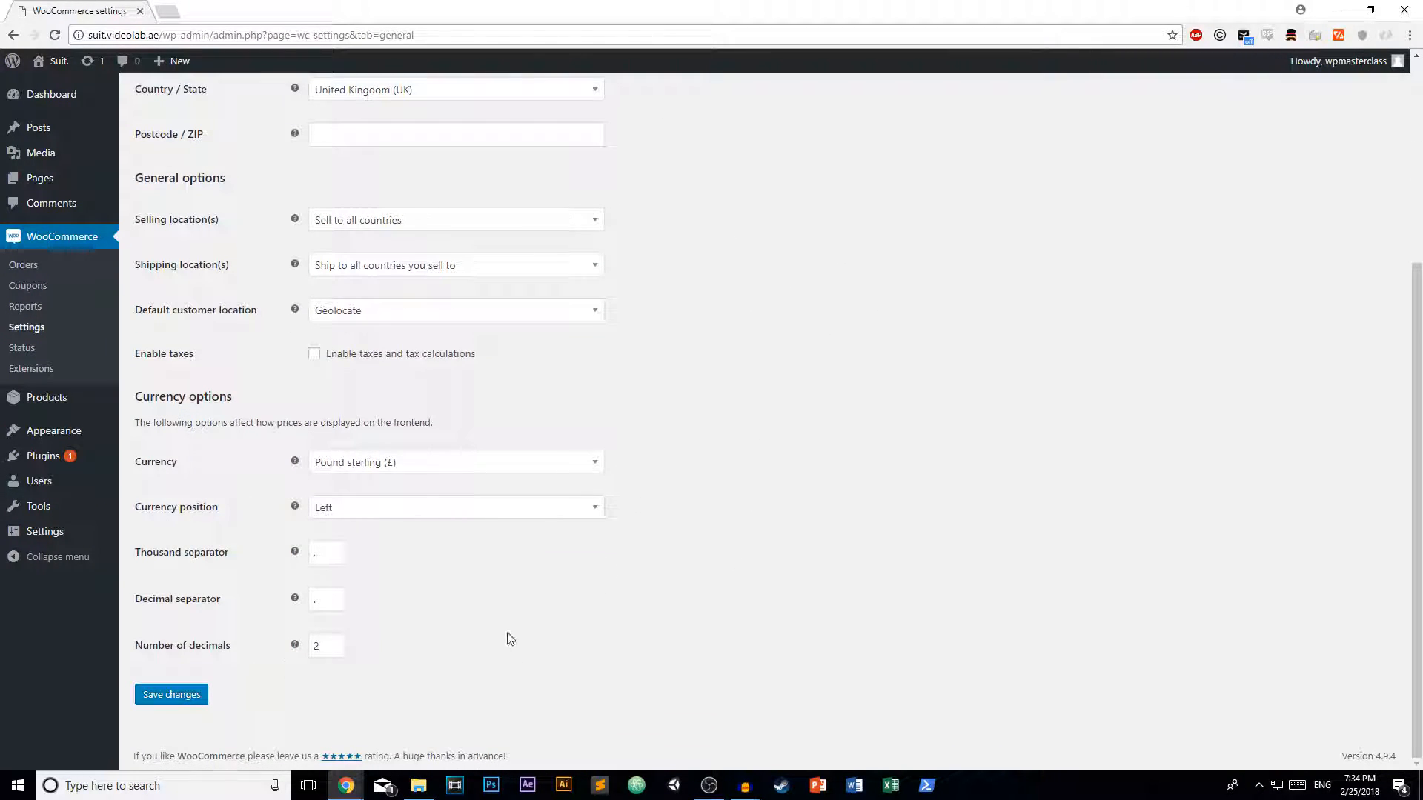
pyautogui.scroll(4, 505, 642)
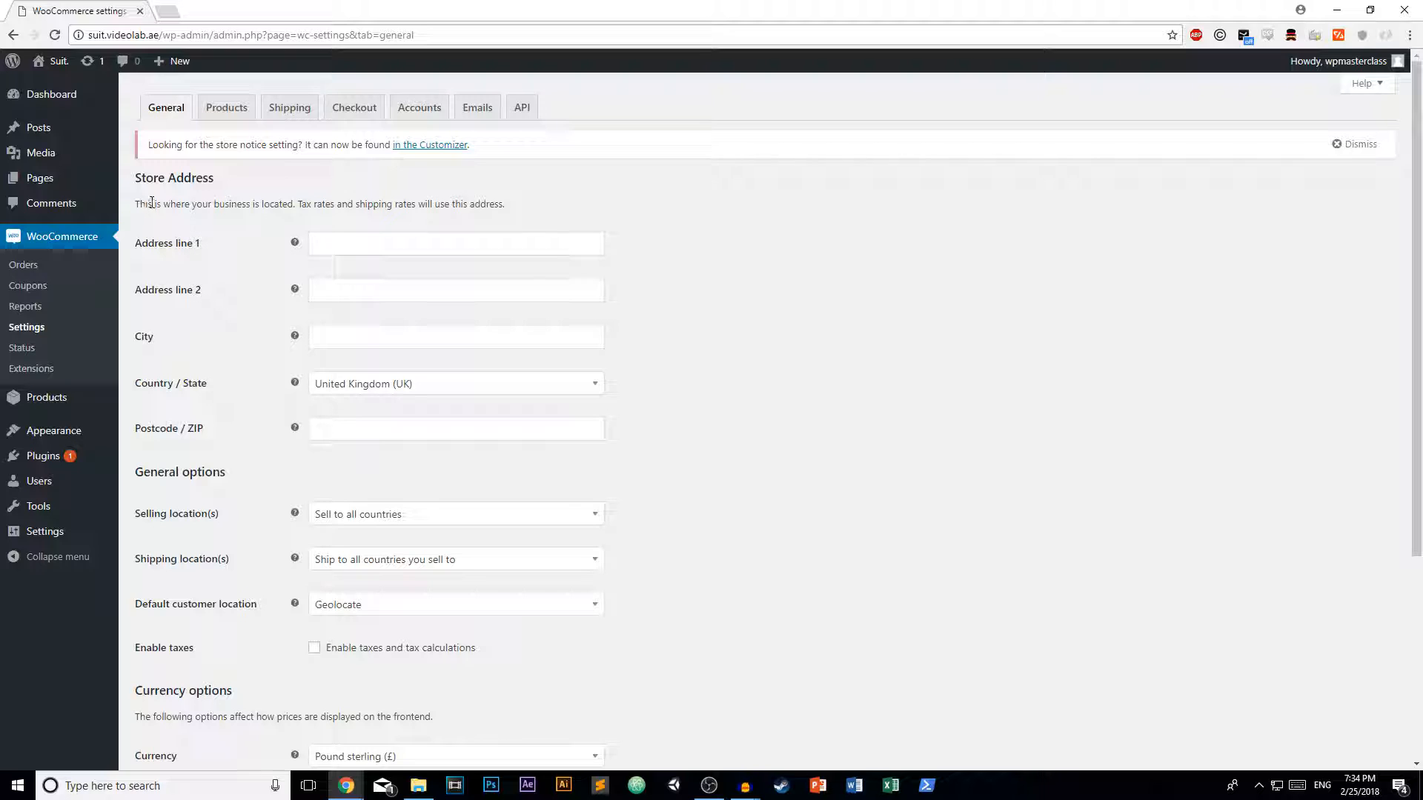
pyautogui.click(367, 247)
pyautogui.click(390, 293)
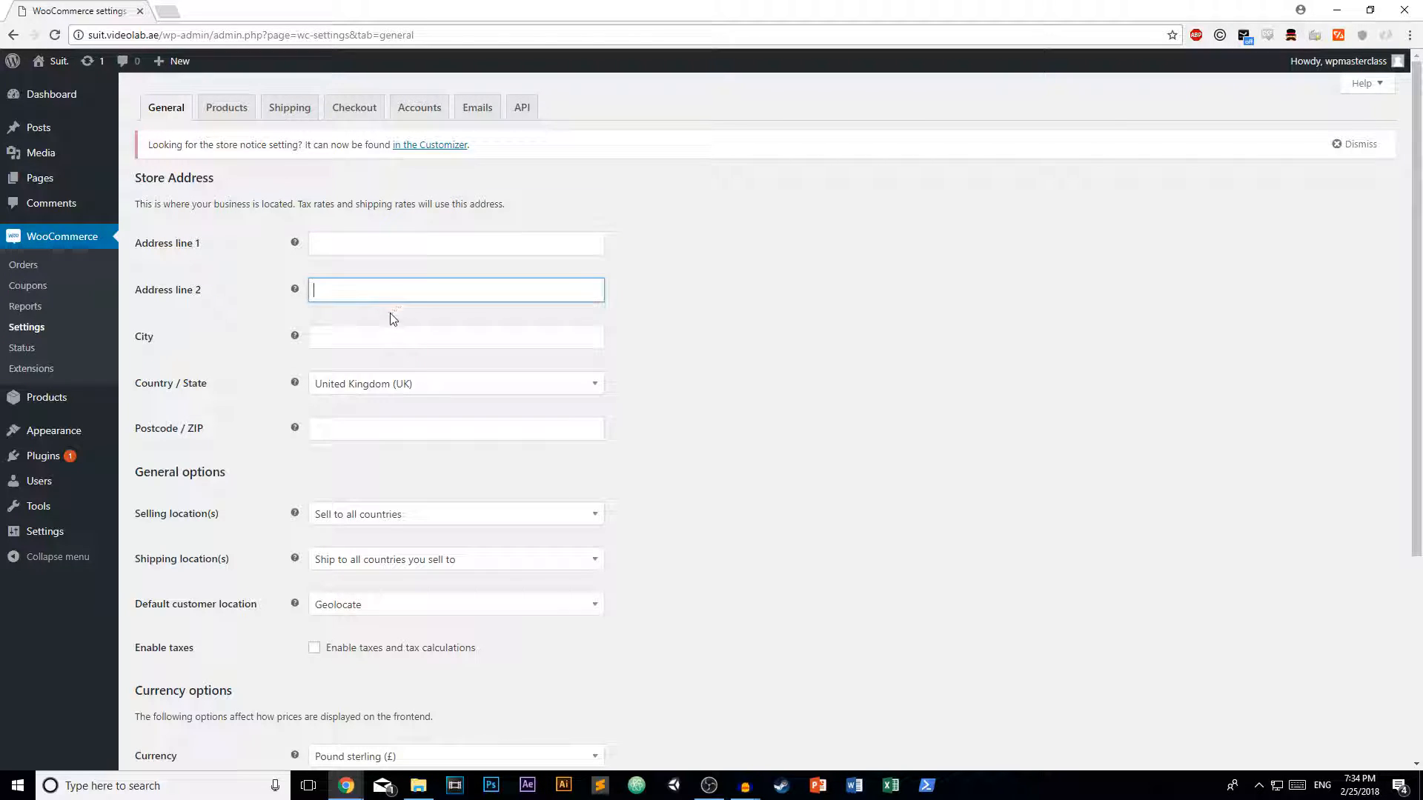
pyautogui.click(381, 334)
pyautogui.click(409, 384)
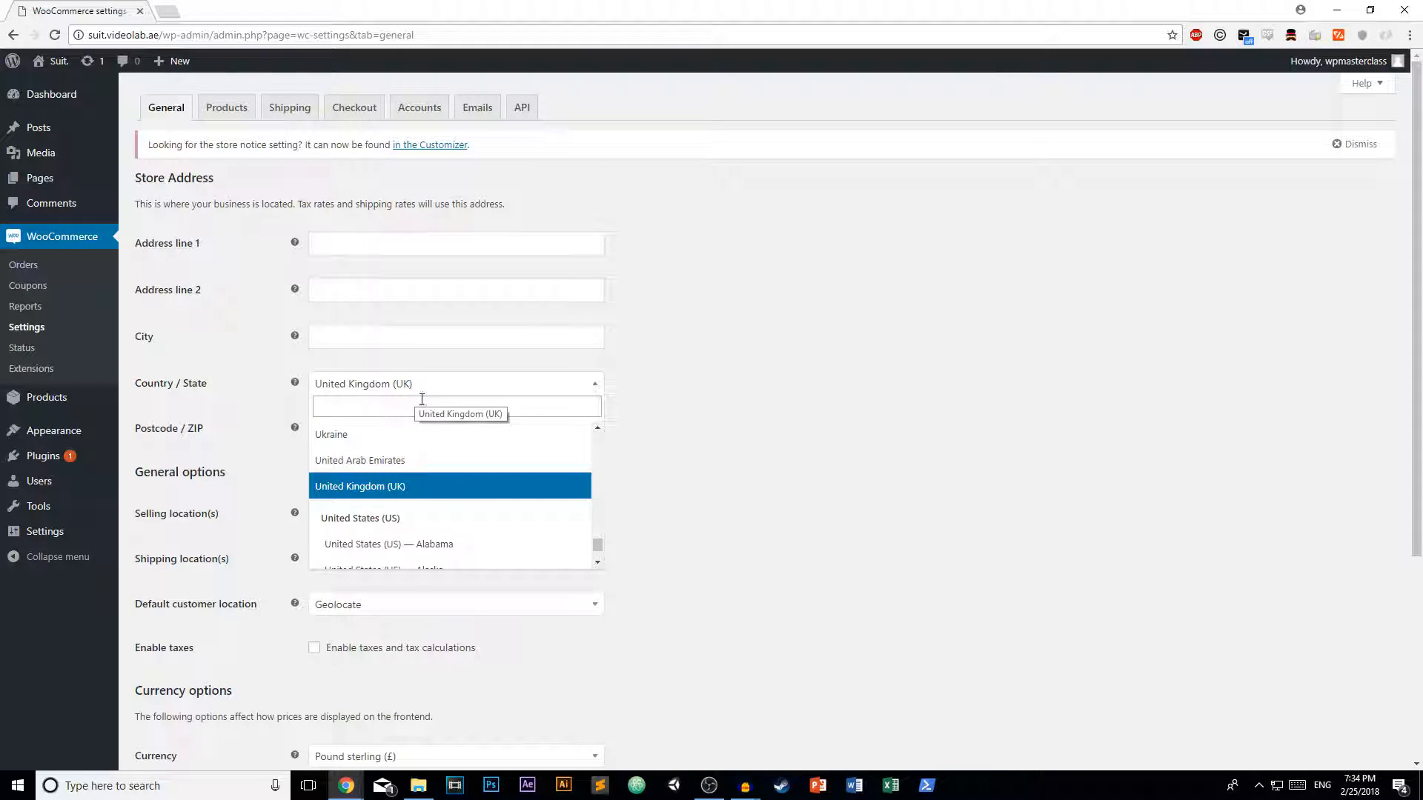
pyautogui.click(424, 391)
pyautogui.click(189, 430)
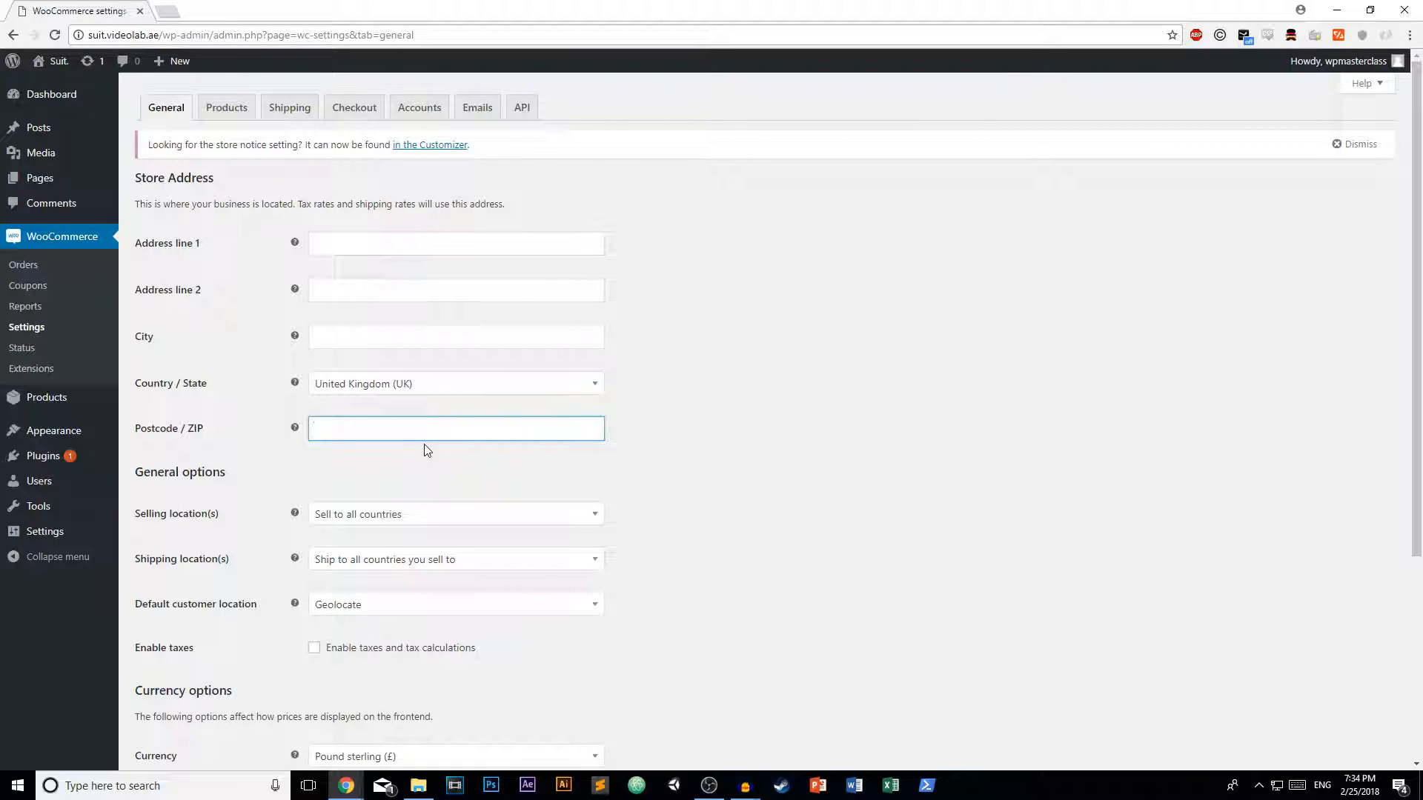
pyautogui.scroll(-2, 424, 445)
pyautogui.click(250, 375)
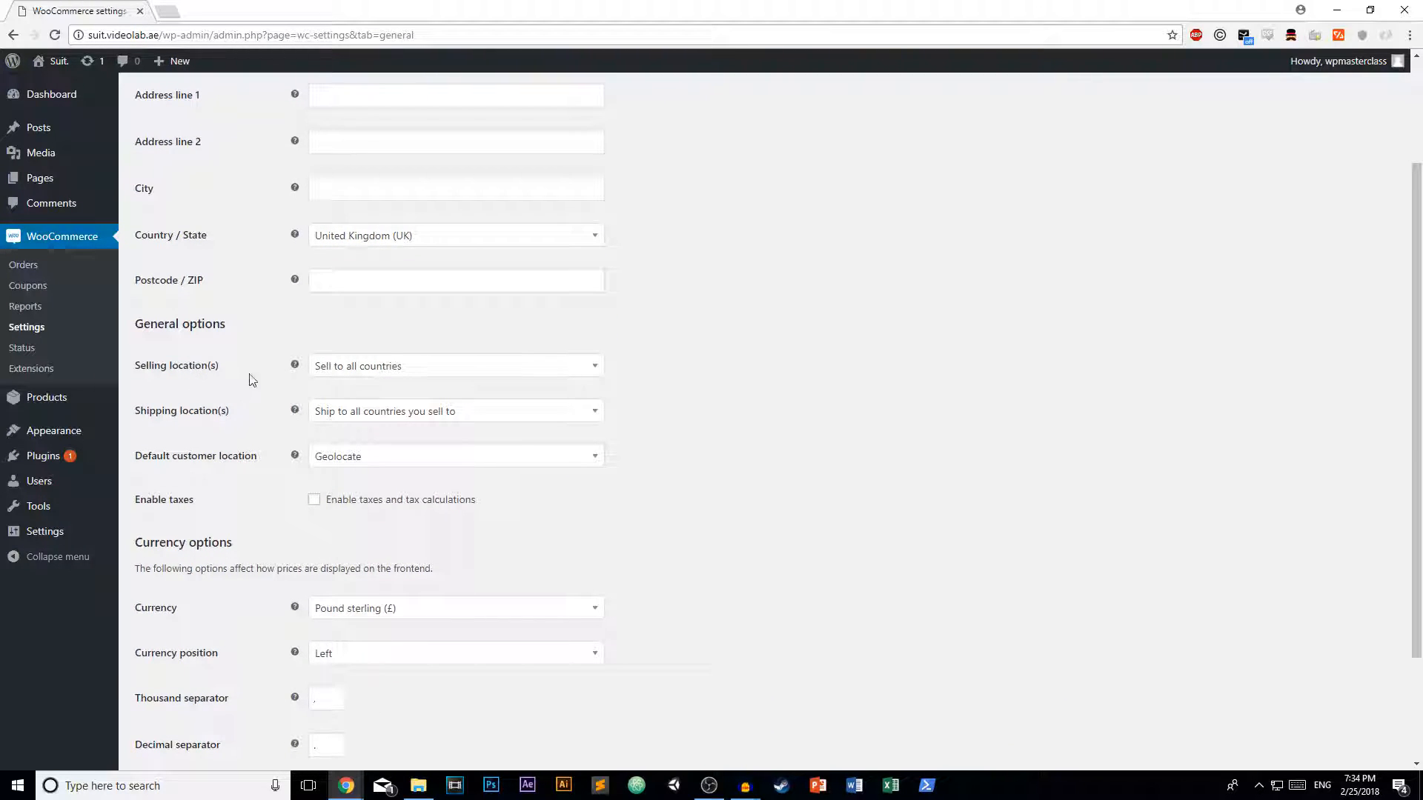
# Step: Set the selling locations to "Sell to all countries, except for..."
pyautogui.click(433, 370)
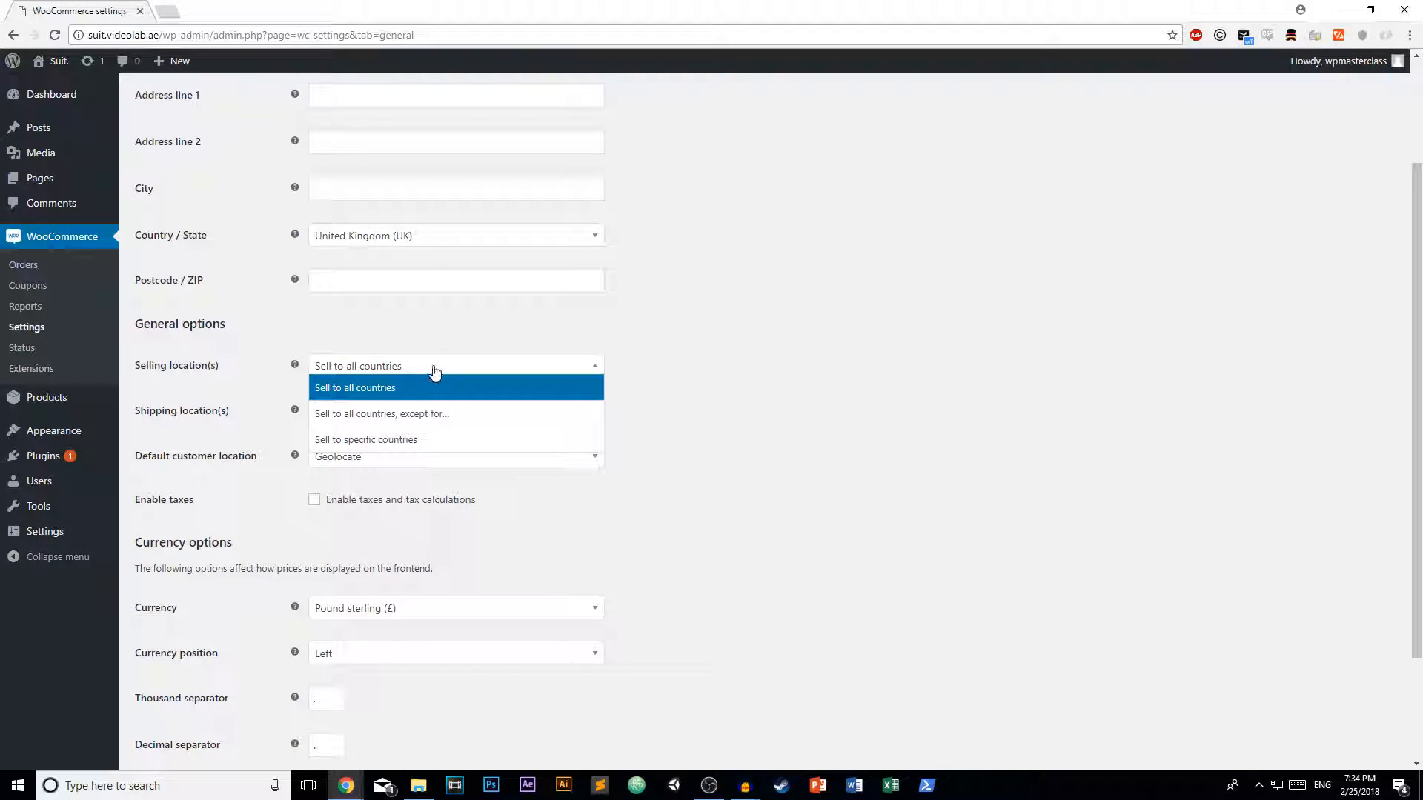
pyautogui.click(433, 370)
pyautogui.click(432, 371)
pyautogui.click(359, 370)
pyautogui.click(341, 371)
pyautogui.click(371, 414)
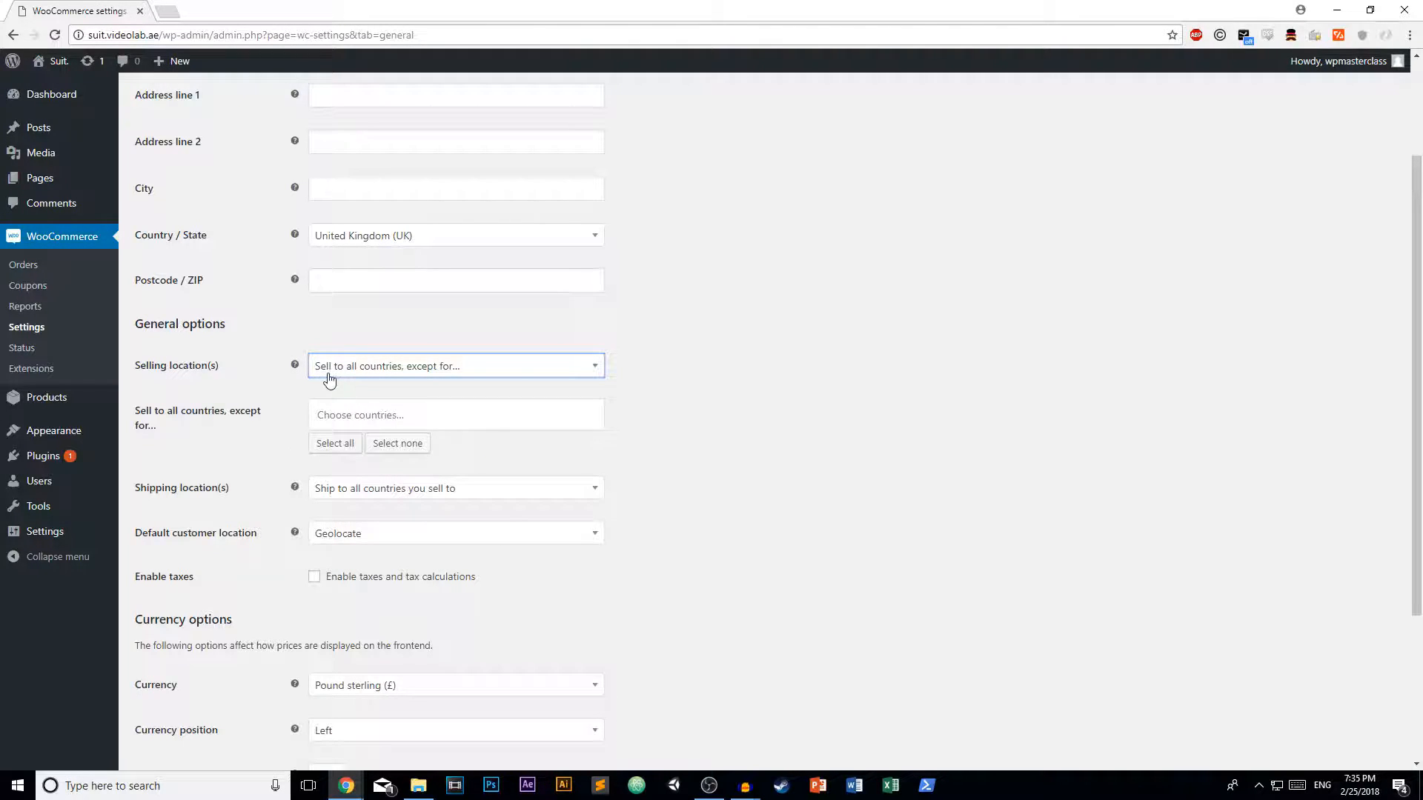
# Step: Add Afghanistan, Albania, Åland Islands and Algeria to the countries excluded from selling
pyautogui.click(452, 420)
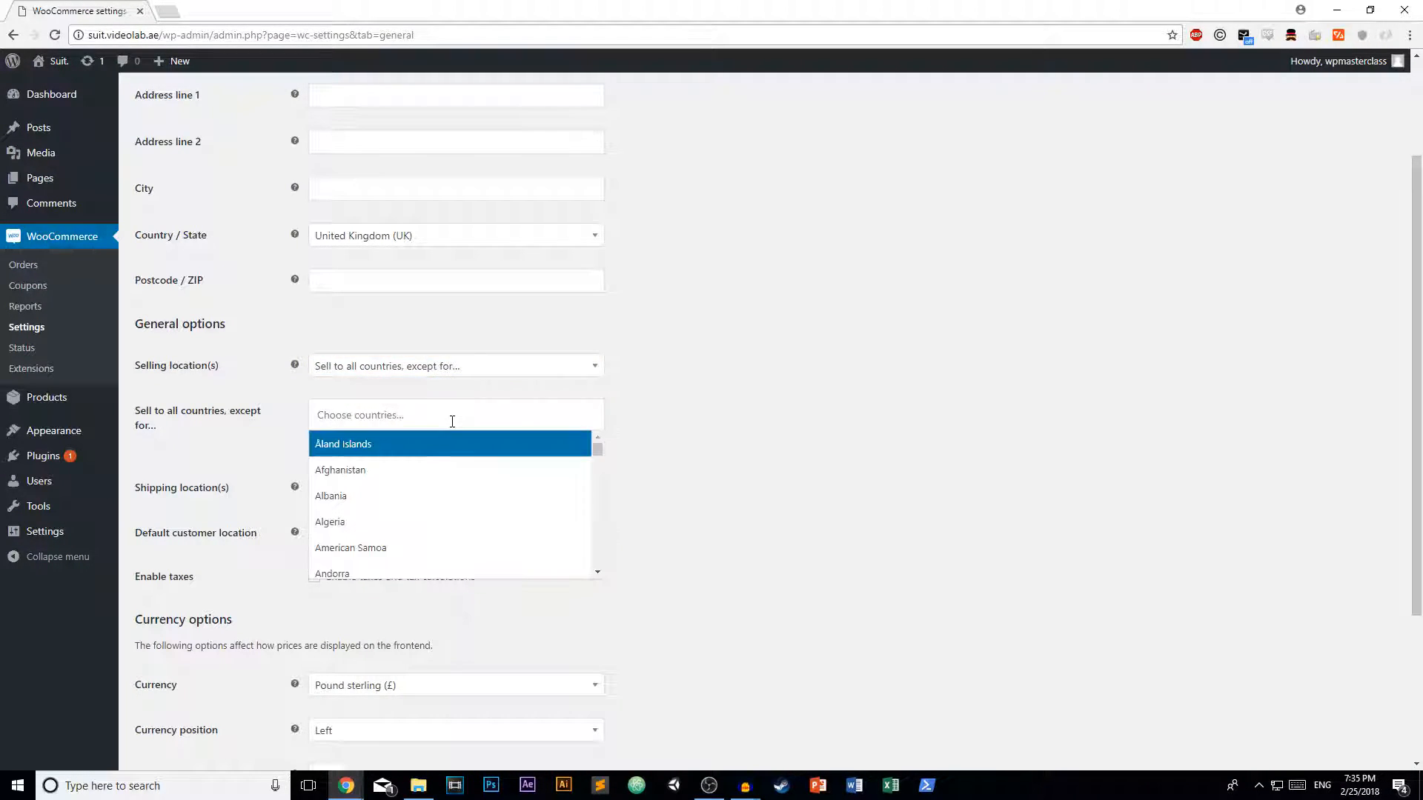
pyautogui.click(375, 472)
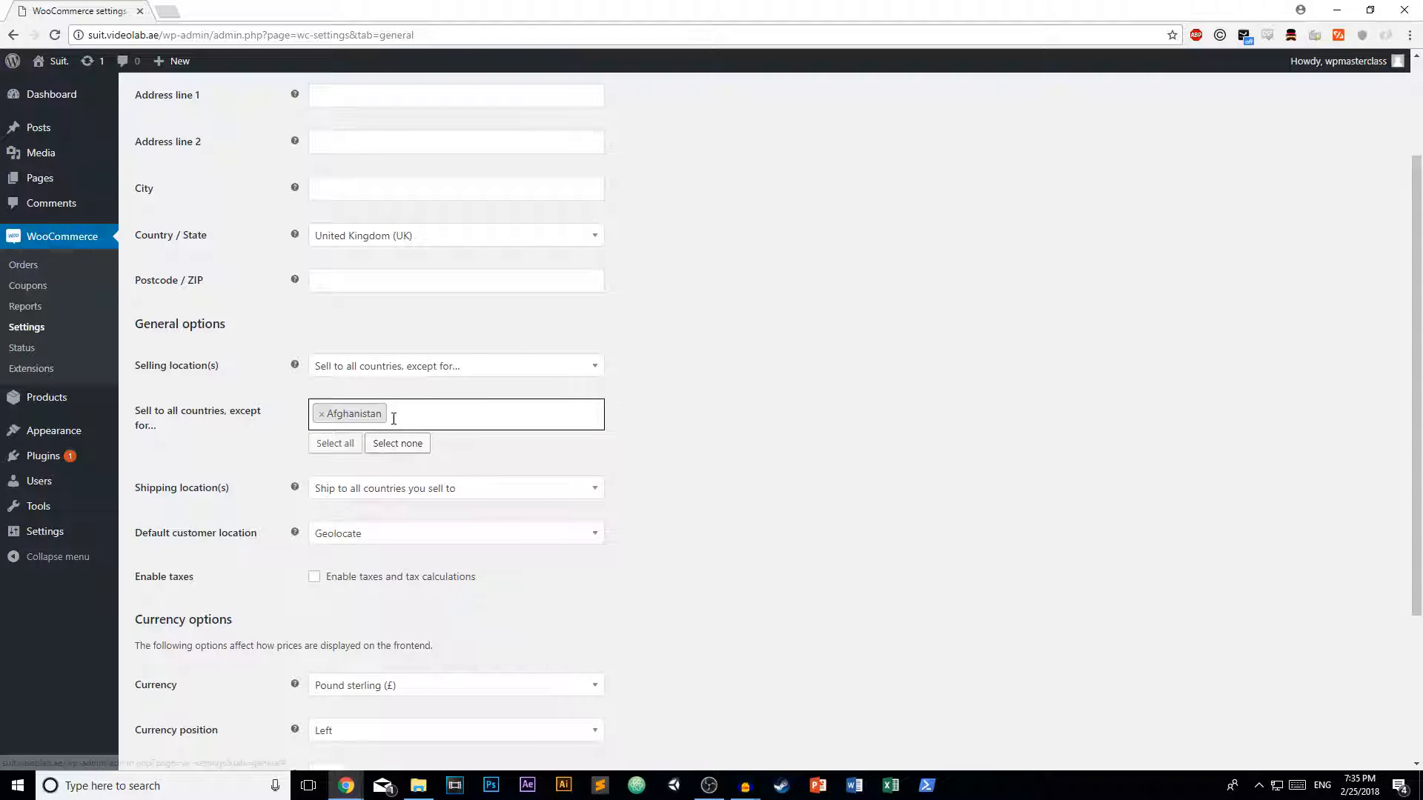
pyautogui.click(389, 423)
pyautogui.click(375, 493)
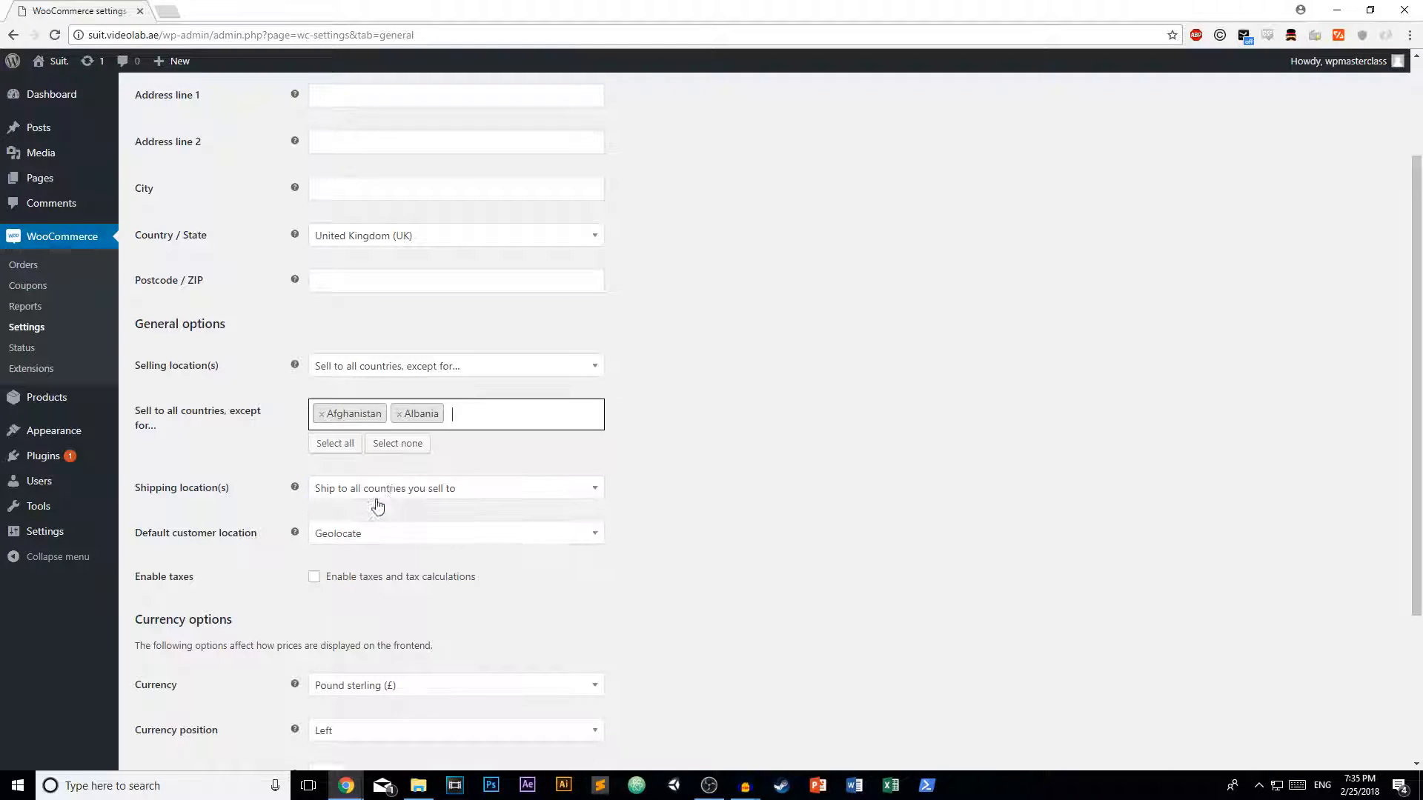
pyautogui.click(460, 429)
pyautogui.click(413, 442)
pyautogui.click(499, 424)
pyautogui.click(428, 441)
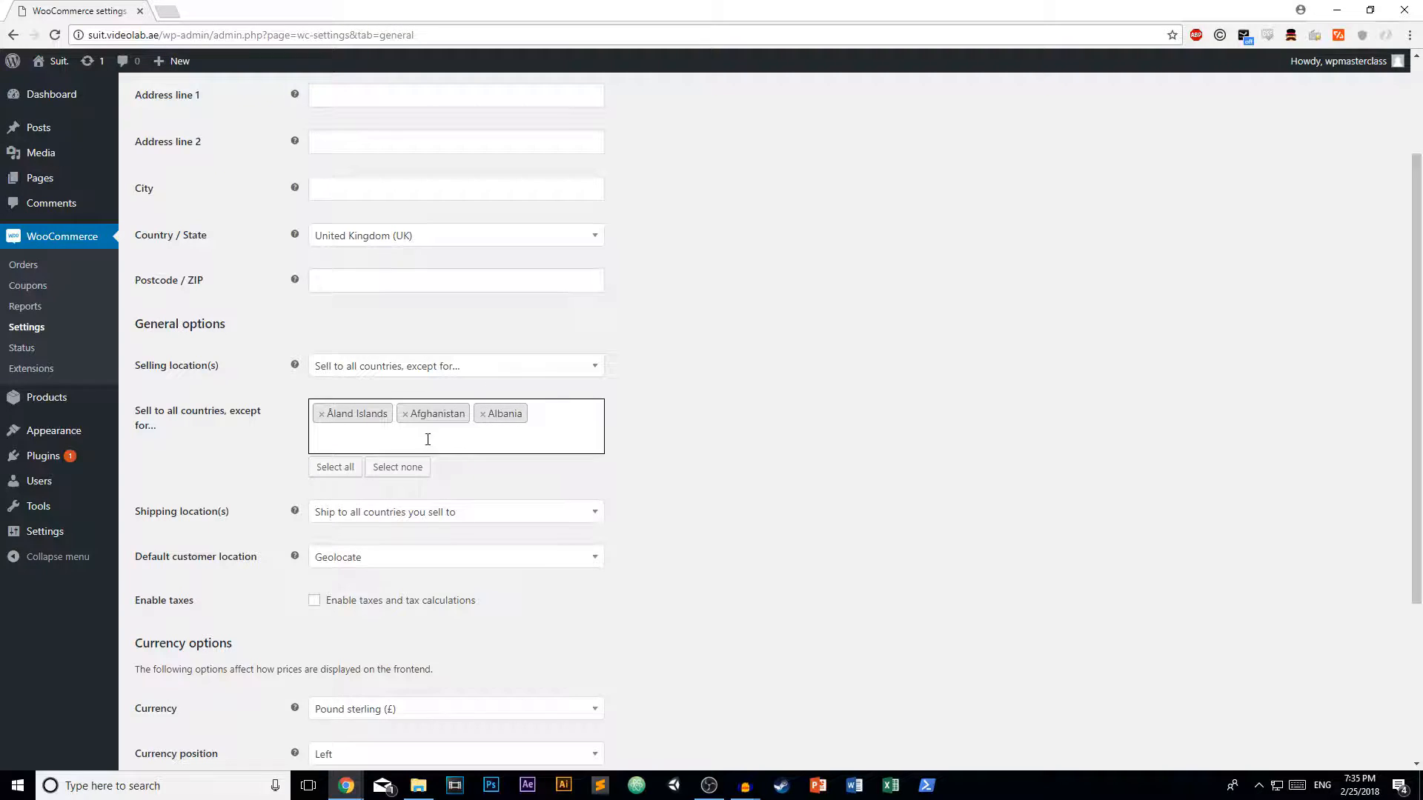
pyautogui.click(418, 440)
pyautogui.click(348, 546)
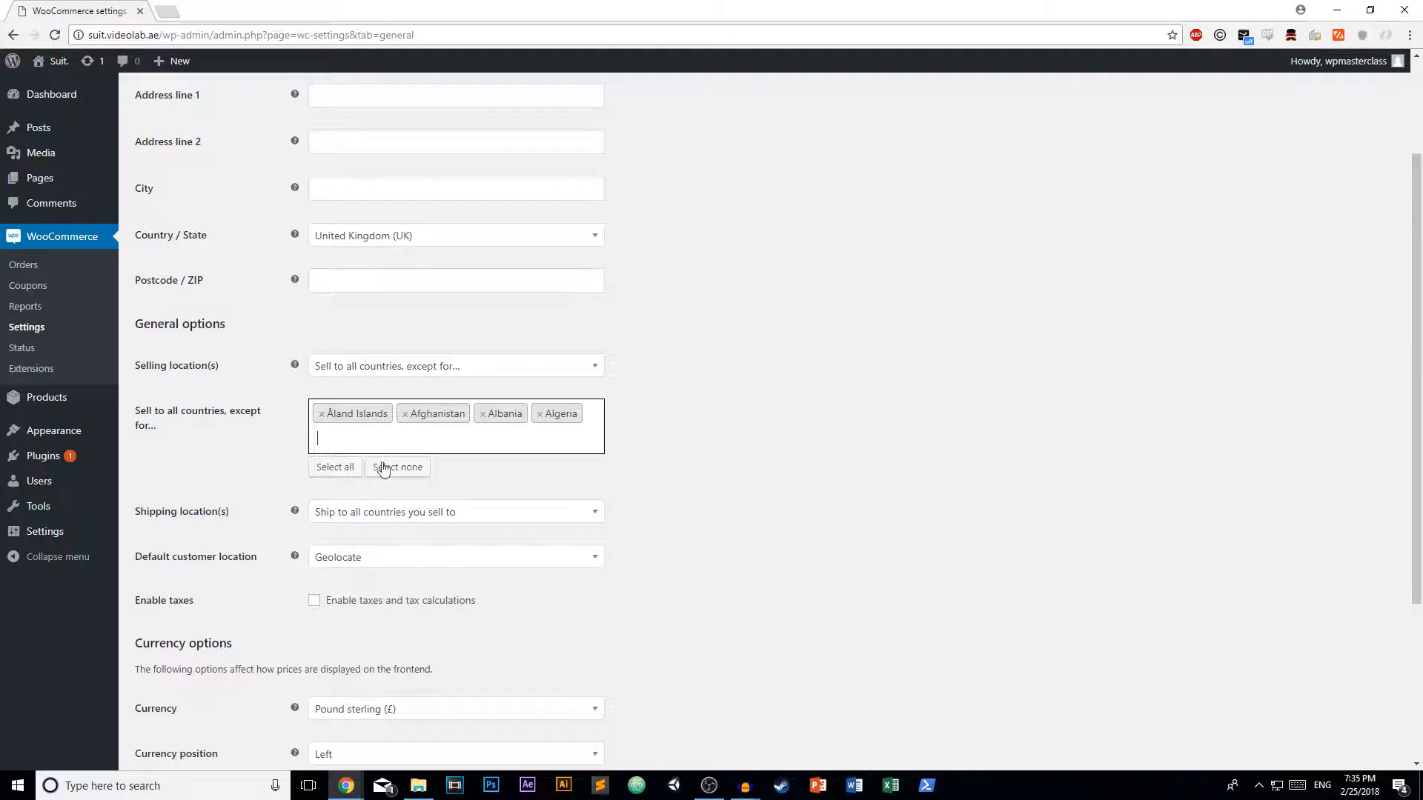
# Step: Remove every country from the list of countries excluded from selling
pyautogui.click(322, 414)
pyautogui.click(321, 414)
pyautogui.click(322, 414)
pyautogui.click(322, 414)
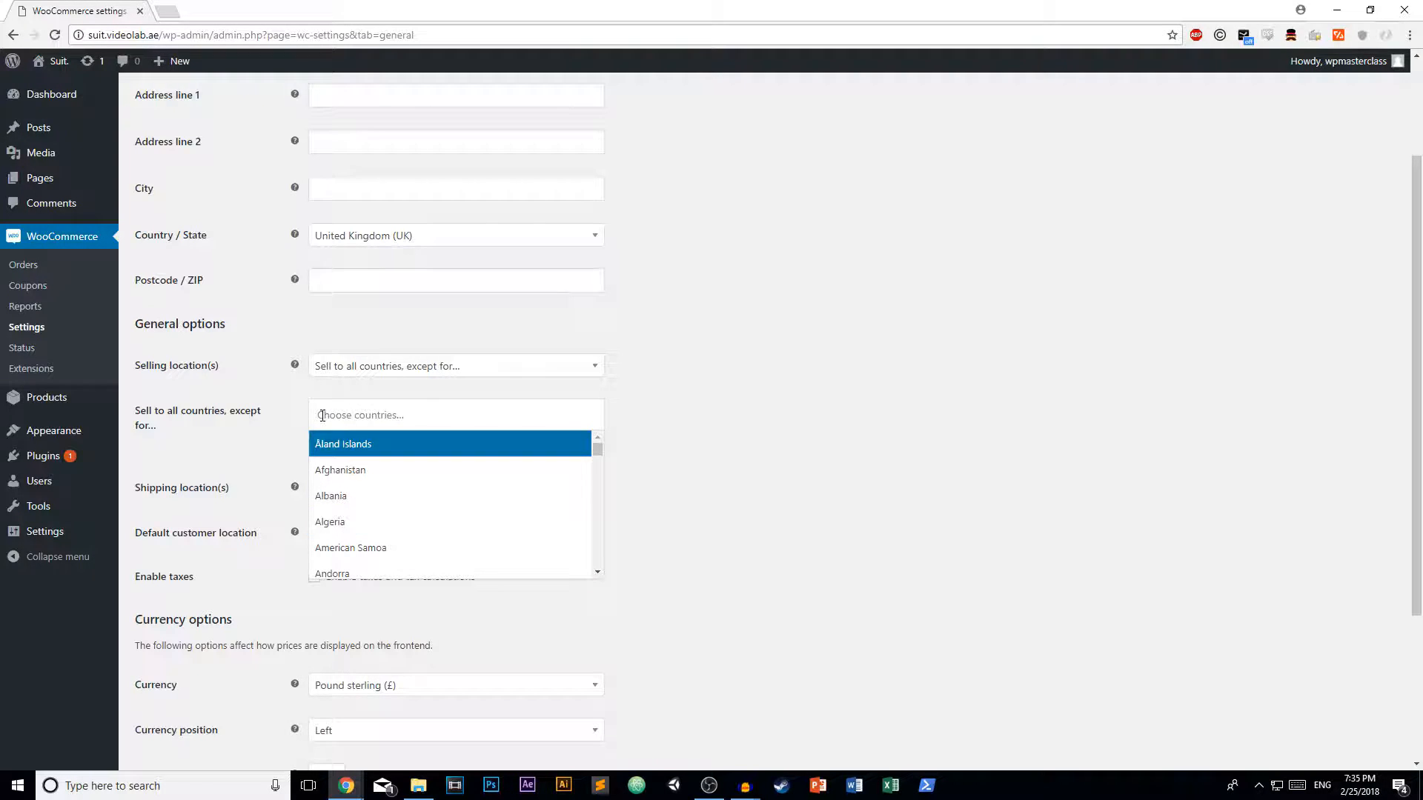
pyautogui.click(791, 443)
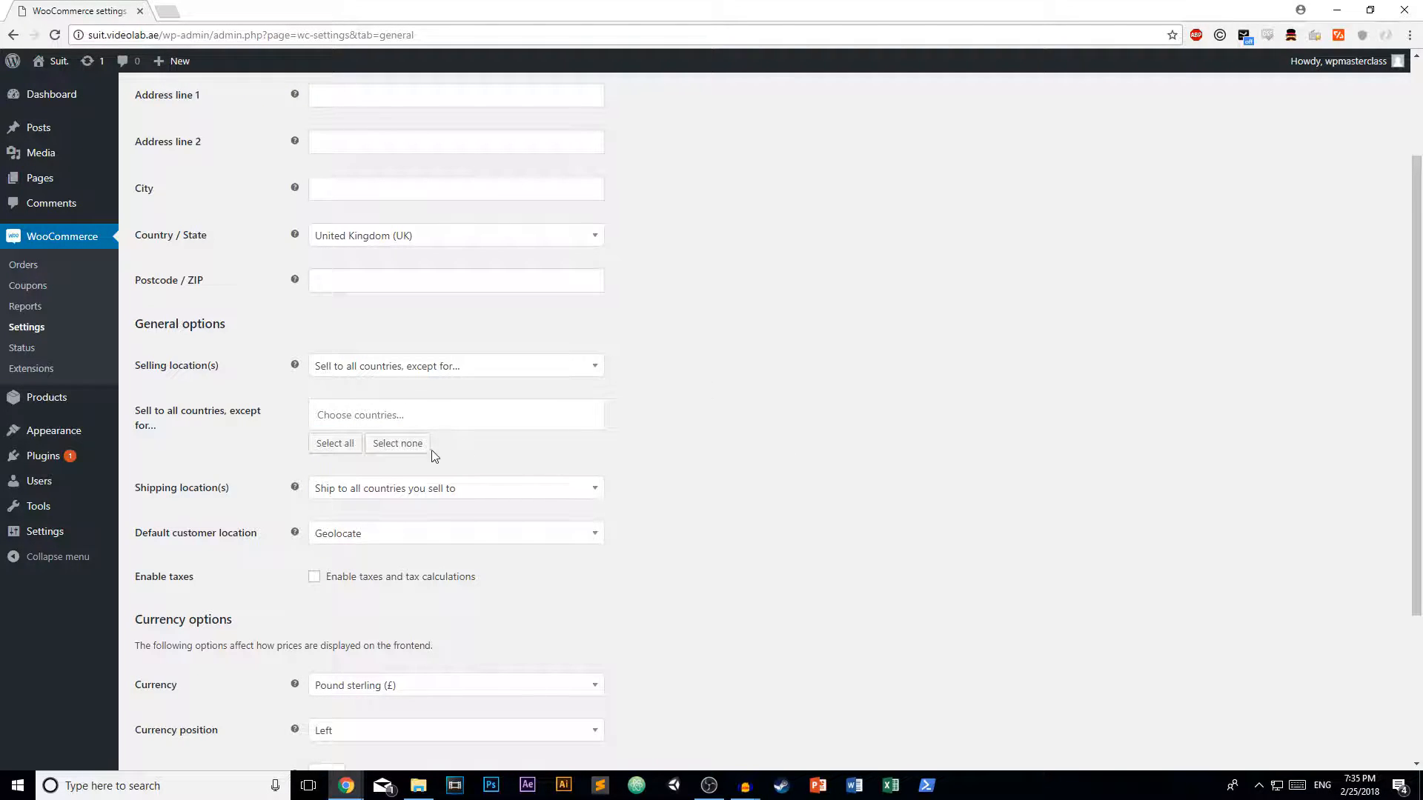
# Step: Set the selling locations to "Sell to all countries" and the shipping locations to "Ship to all countries"
pyautogui.click(448, 488)
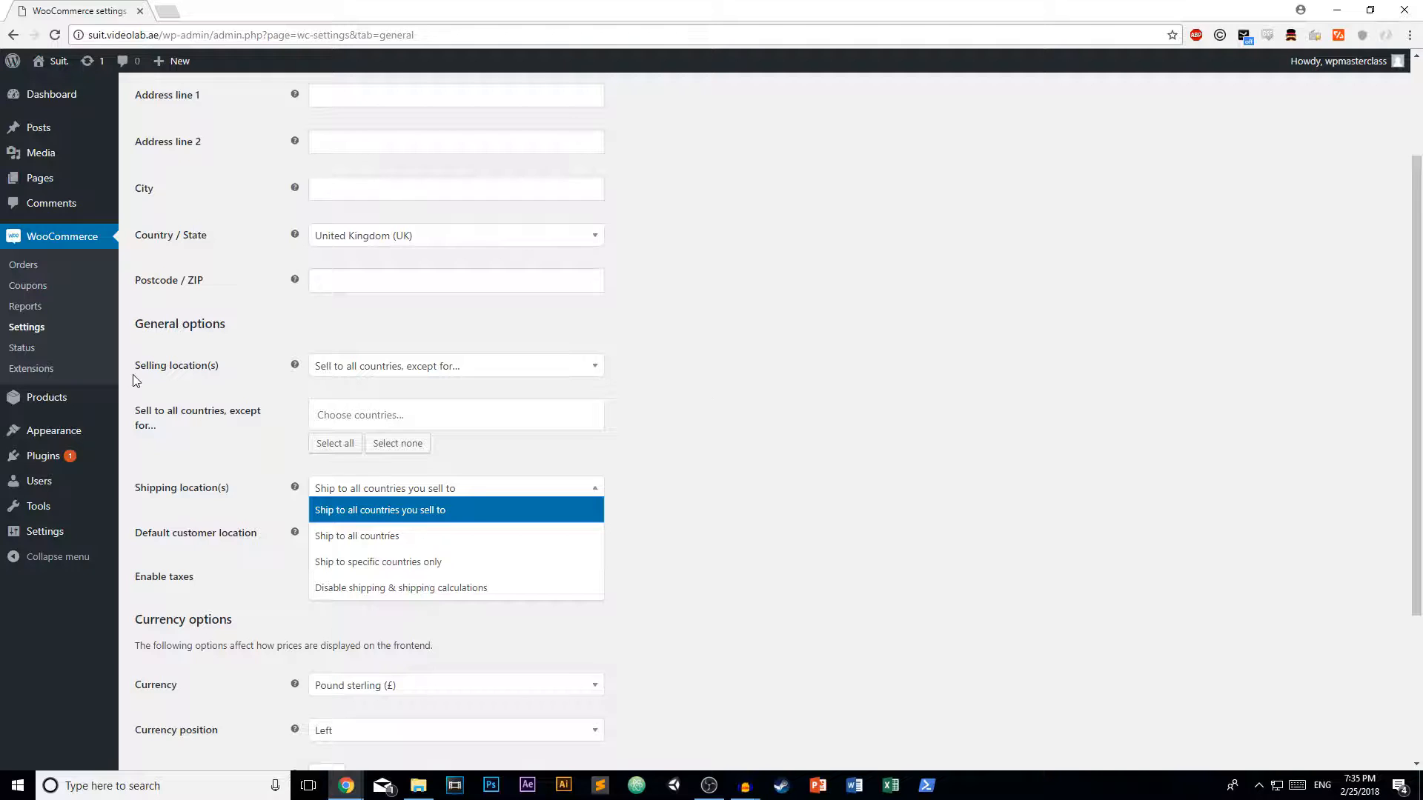
pyautogui.click(387, 510)
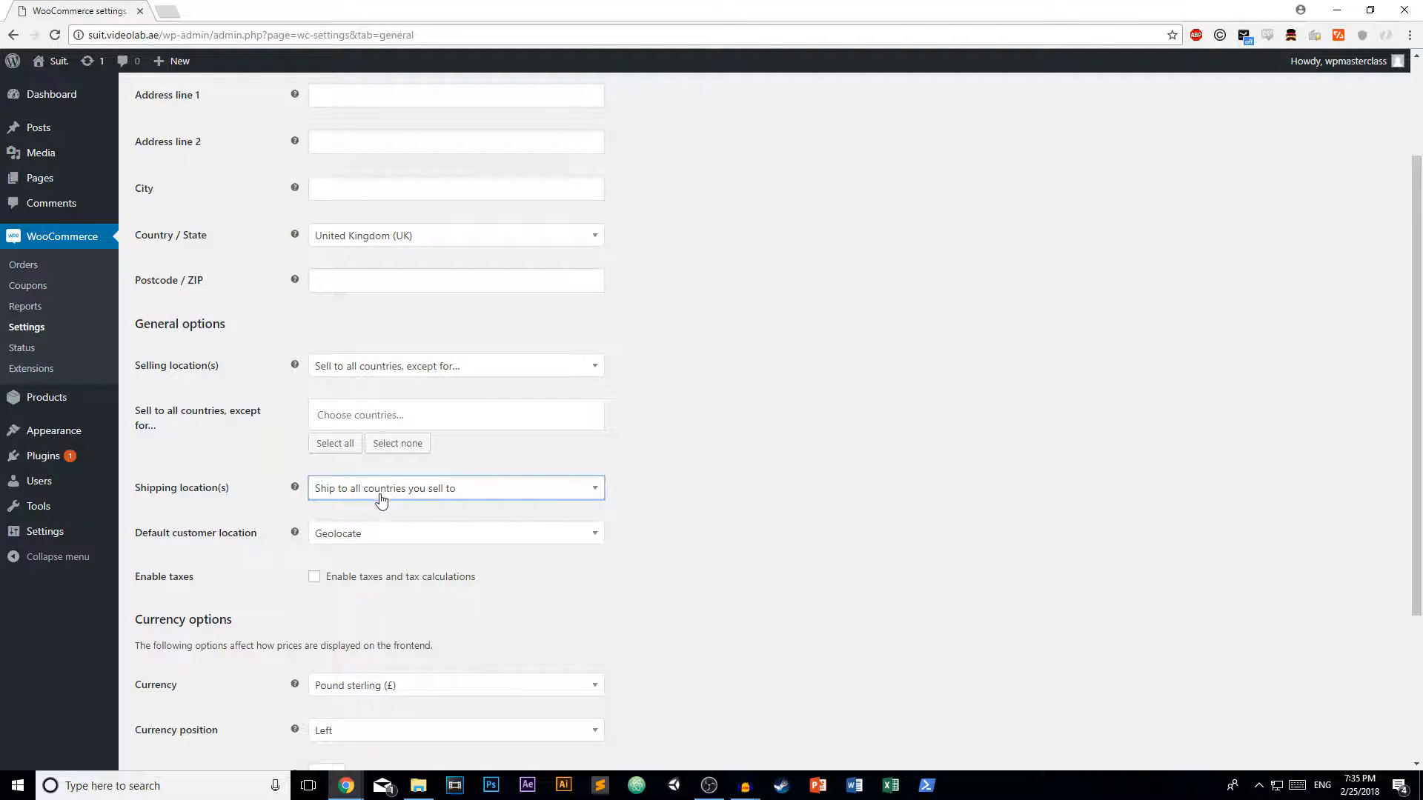
pyautogui.click(411, 366)
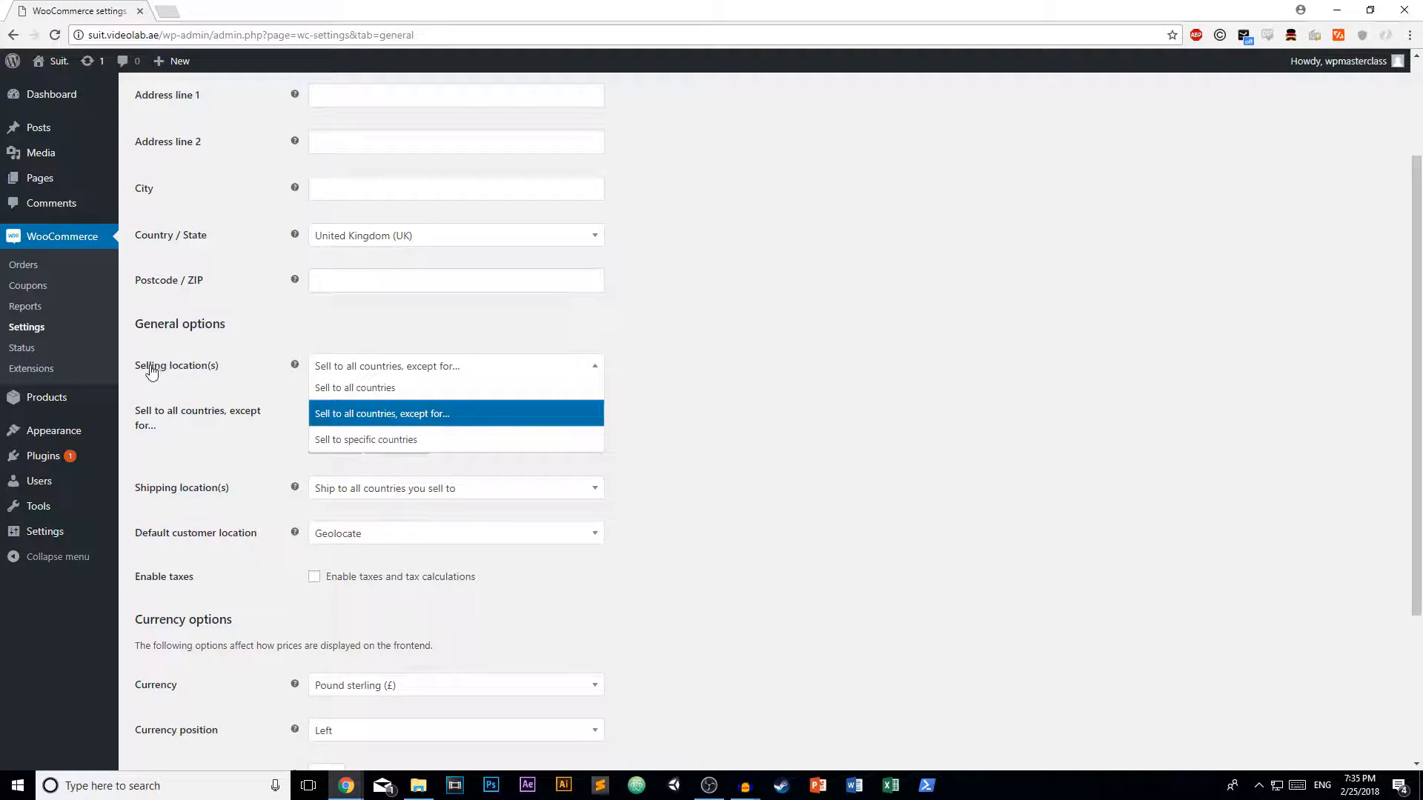
pyautogui.click(333, 388)
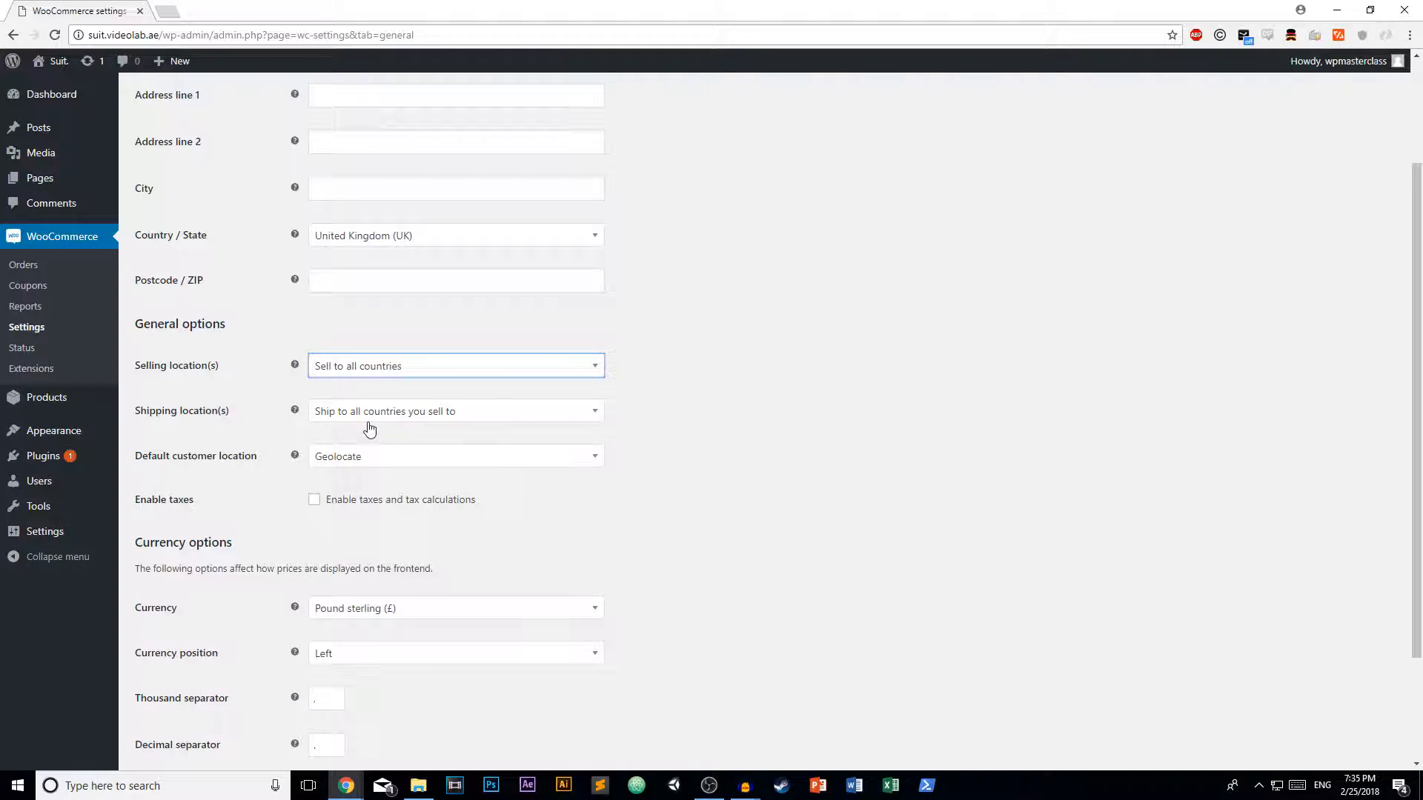
pyautogui.click(362, 415)
pyautogui.click(371, 458)
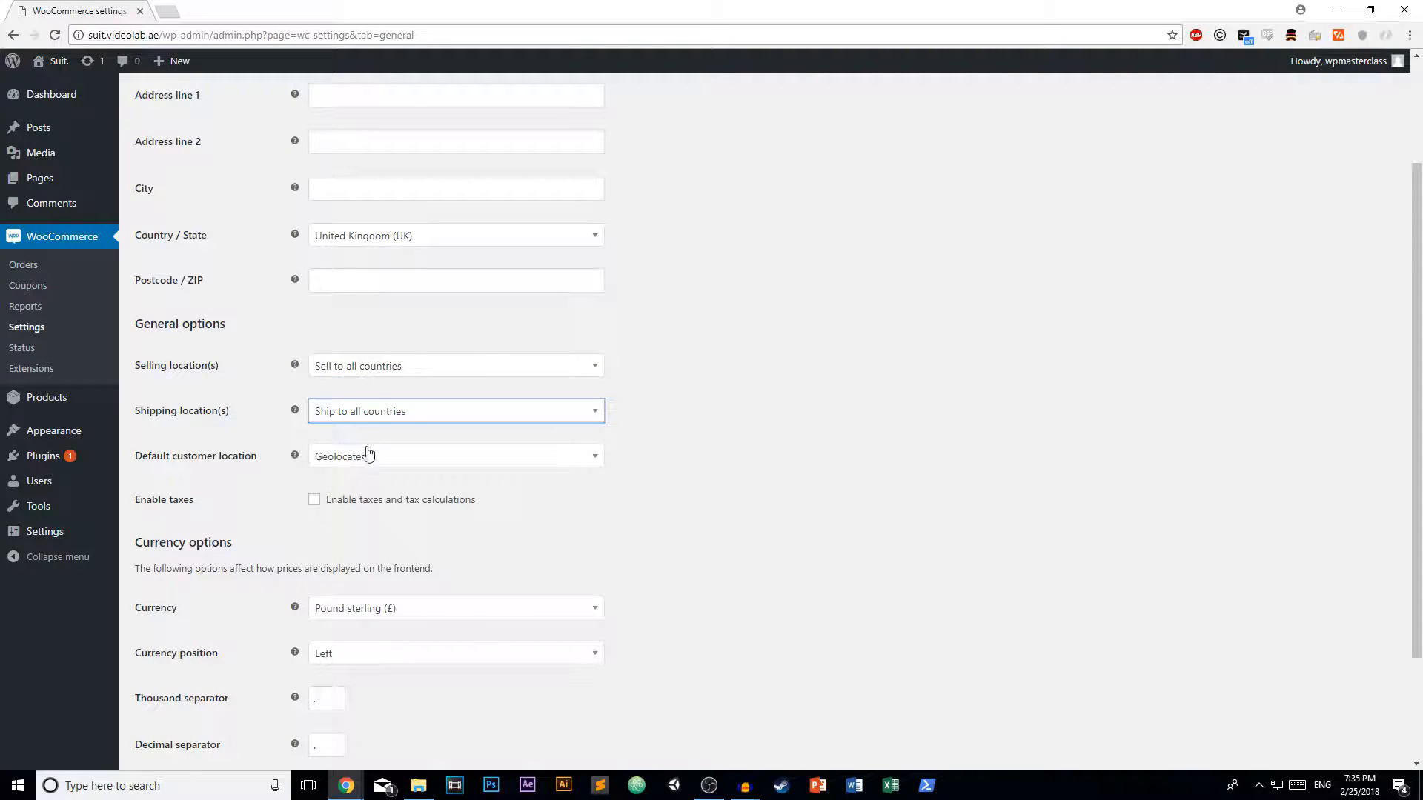
# Step: Check the default customer location choices and select Geolocate
pyautogui.click(175, 459)
pyautogui.click(407, 463)
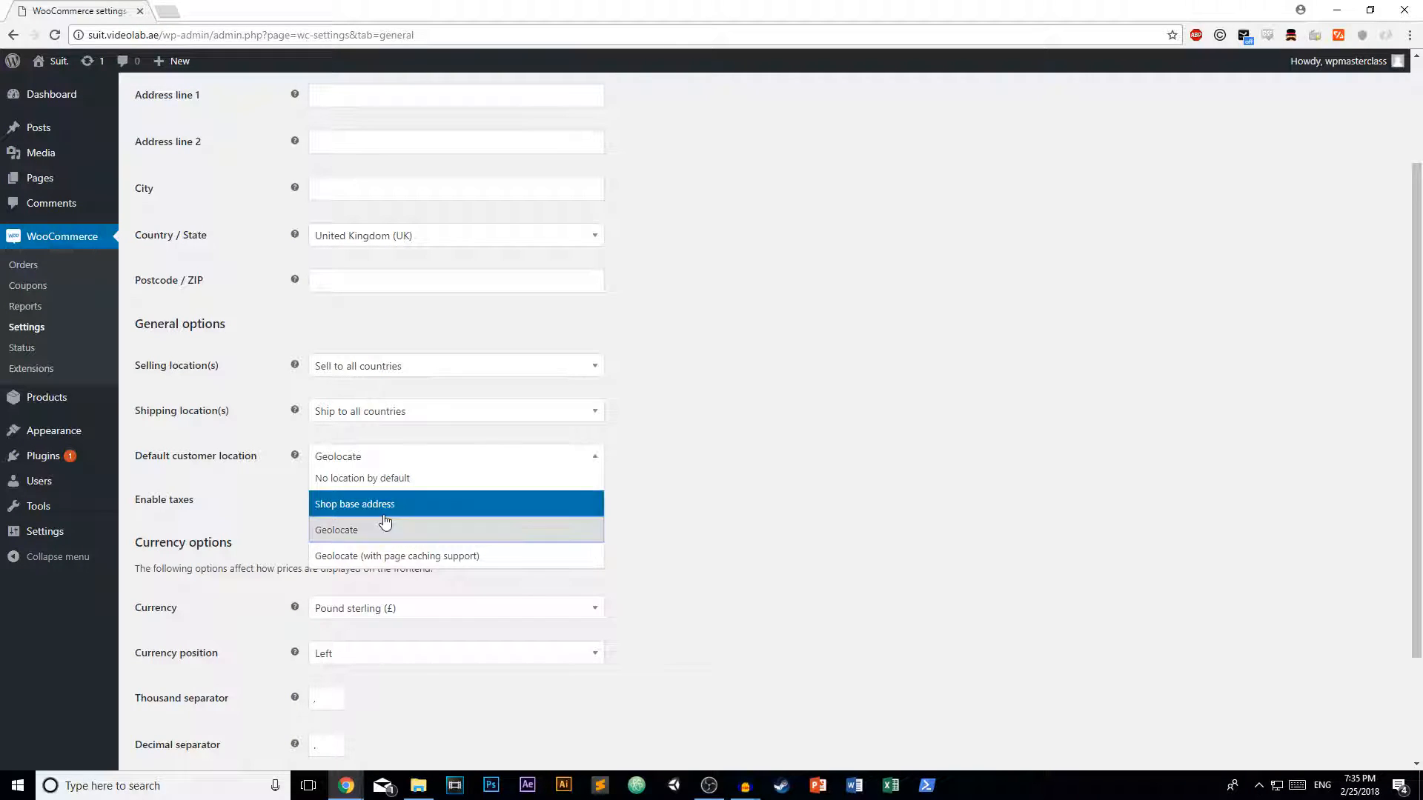
pyautogui.click(365, 458)
pyautogui.click(490, 461)
pyautogui.click(454, 464)
pyautogui.click(408, 458)
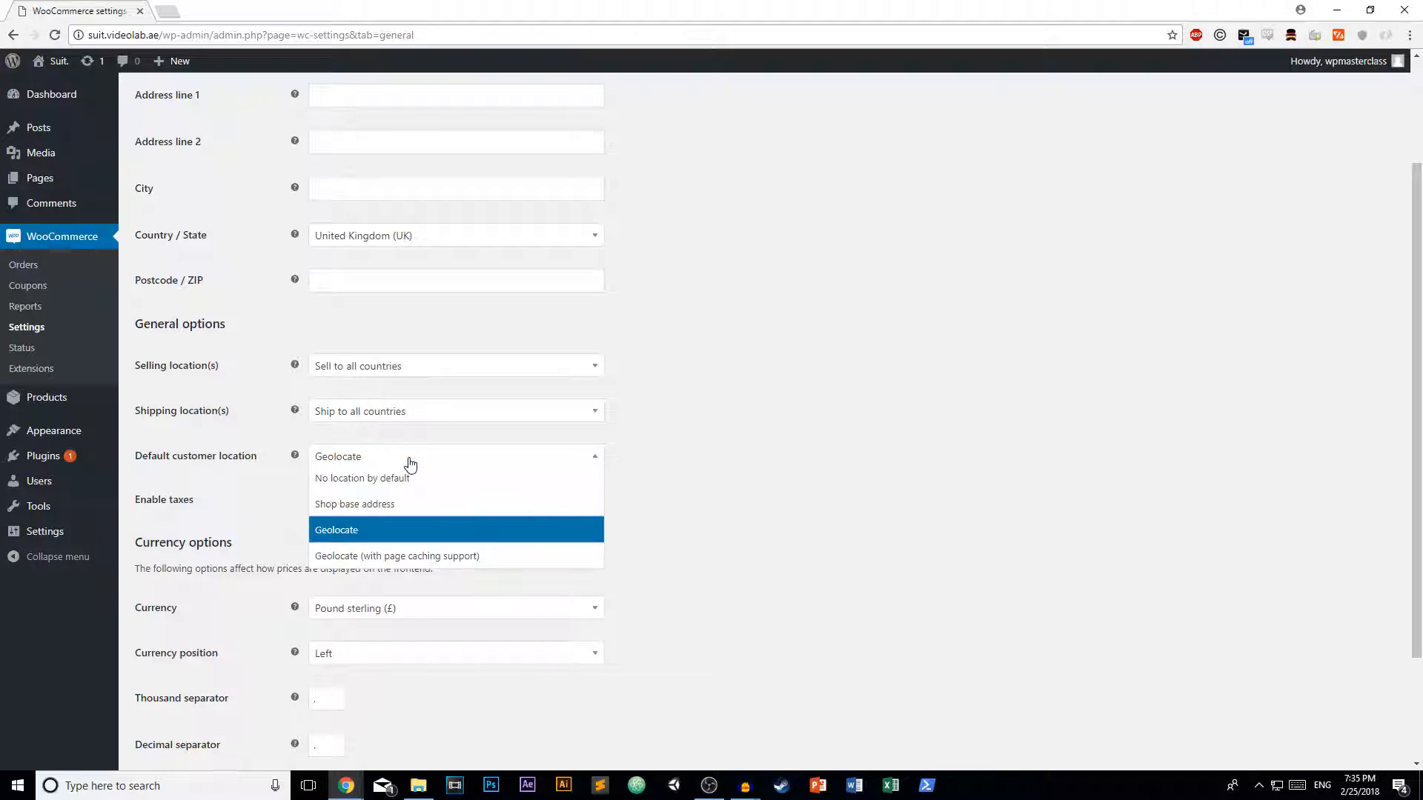
pyautogui.click(356, 537)
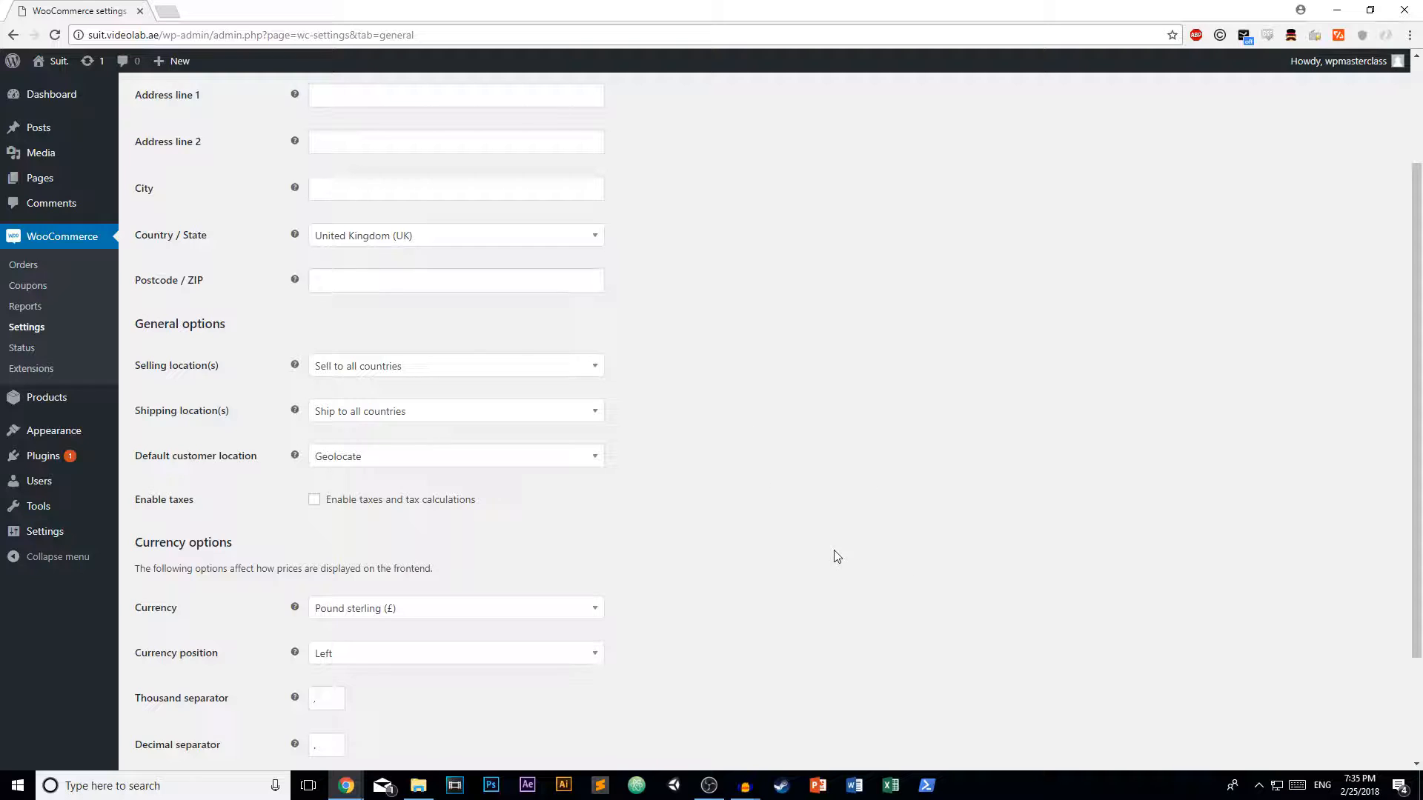
pyautogui.click(454, 459)
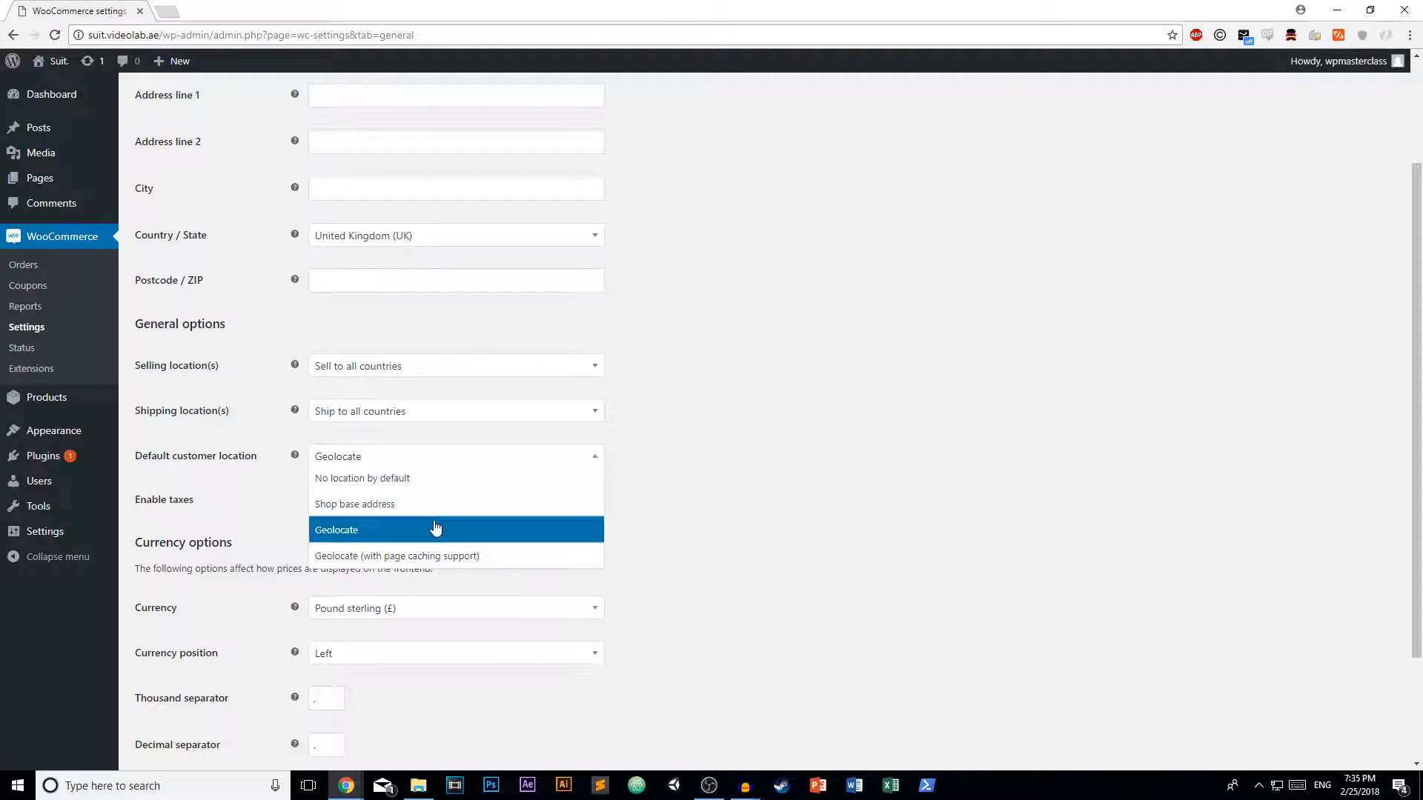
pyautogui.click(348, 531)
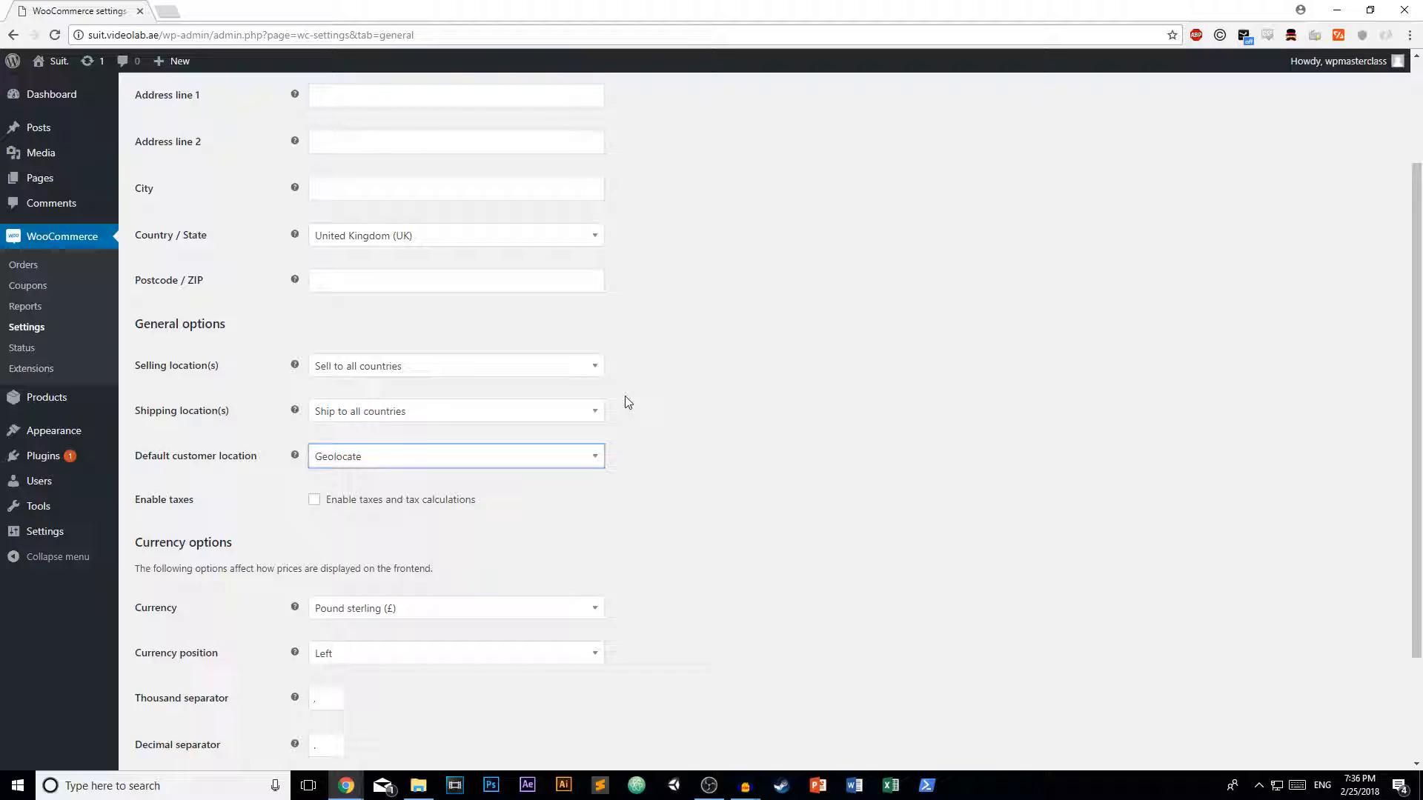
# Step: Enable taxes and tax calculations for the store
pyautogui.scroll(-1, 593, 422)
pyautogui.click(313, 427)
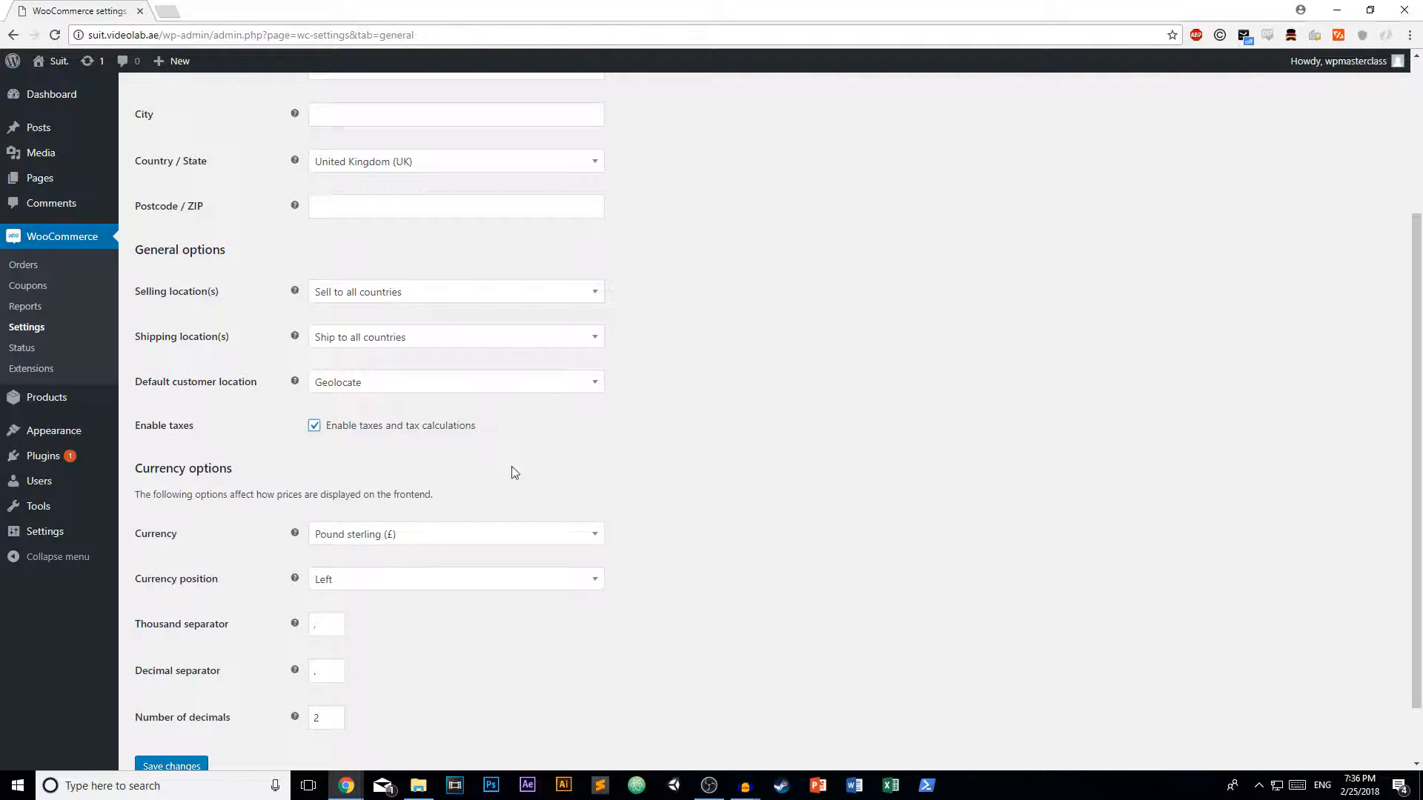
# Step: Look through the available store currencies and the currency position choices without changing either setting
pyautogui.scroll(-2, 524, 464)
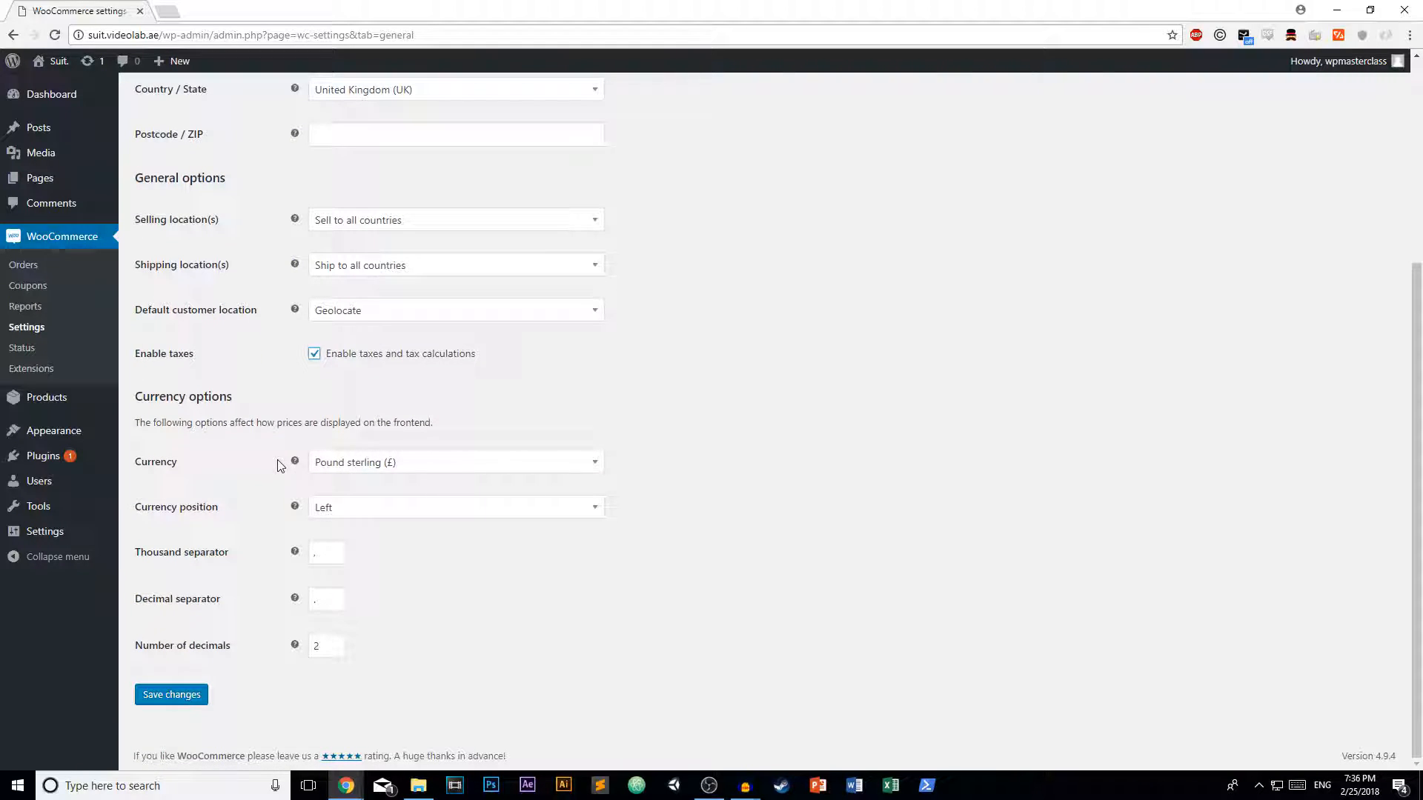
pyautogui.click(379, 466)
pyautogui.scroll(2, 413, 274)
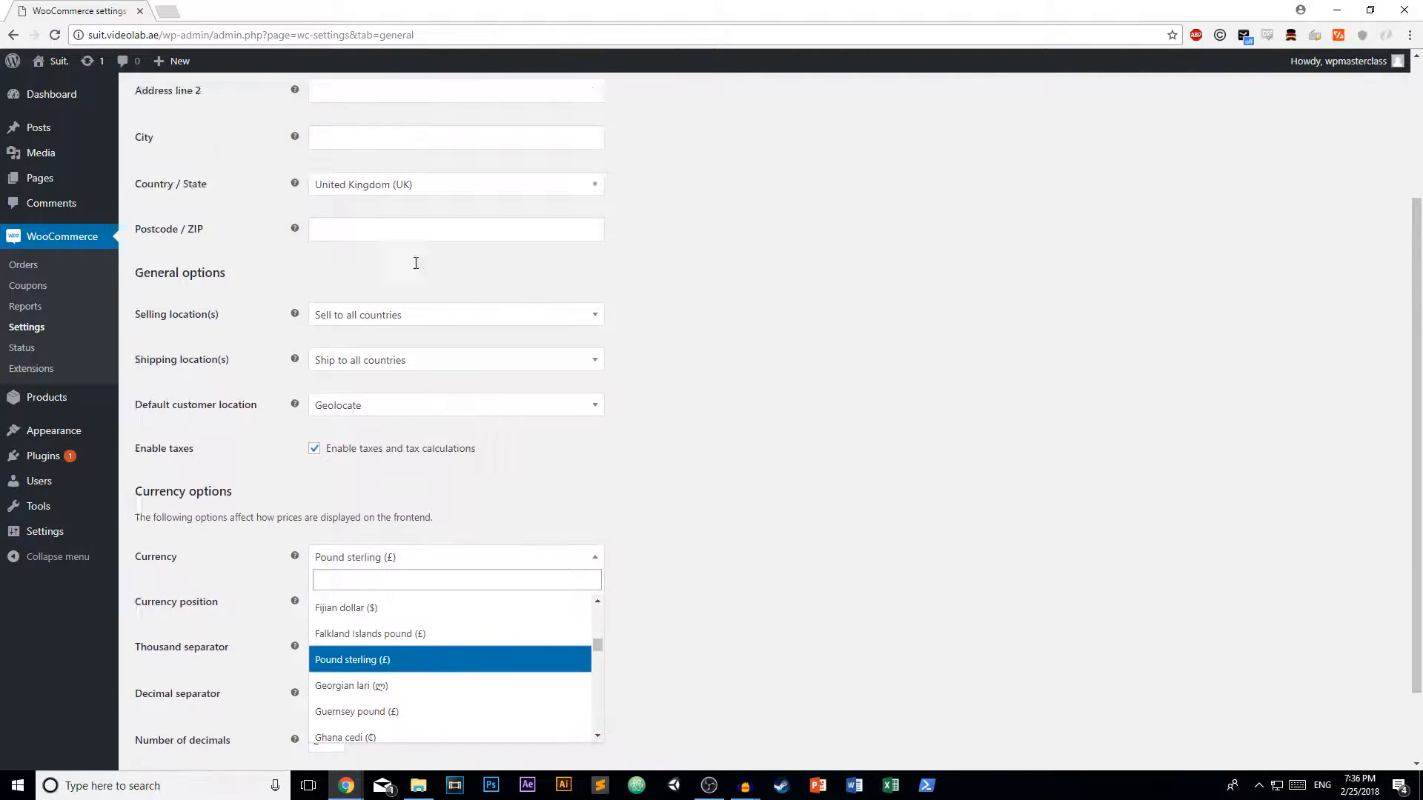
pyautogui.scroll(-2, 482, 400)
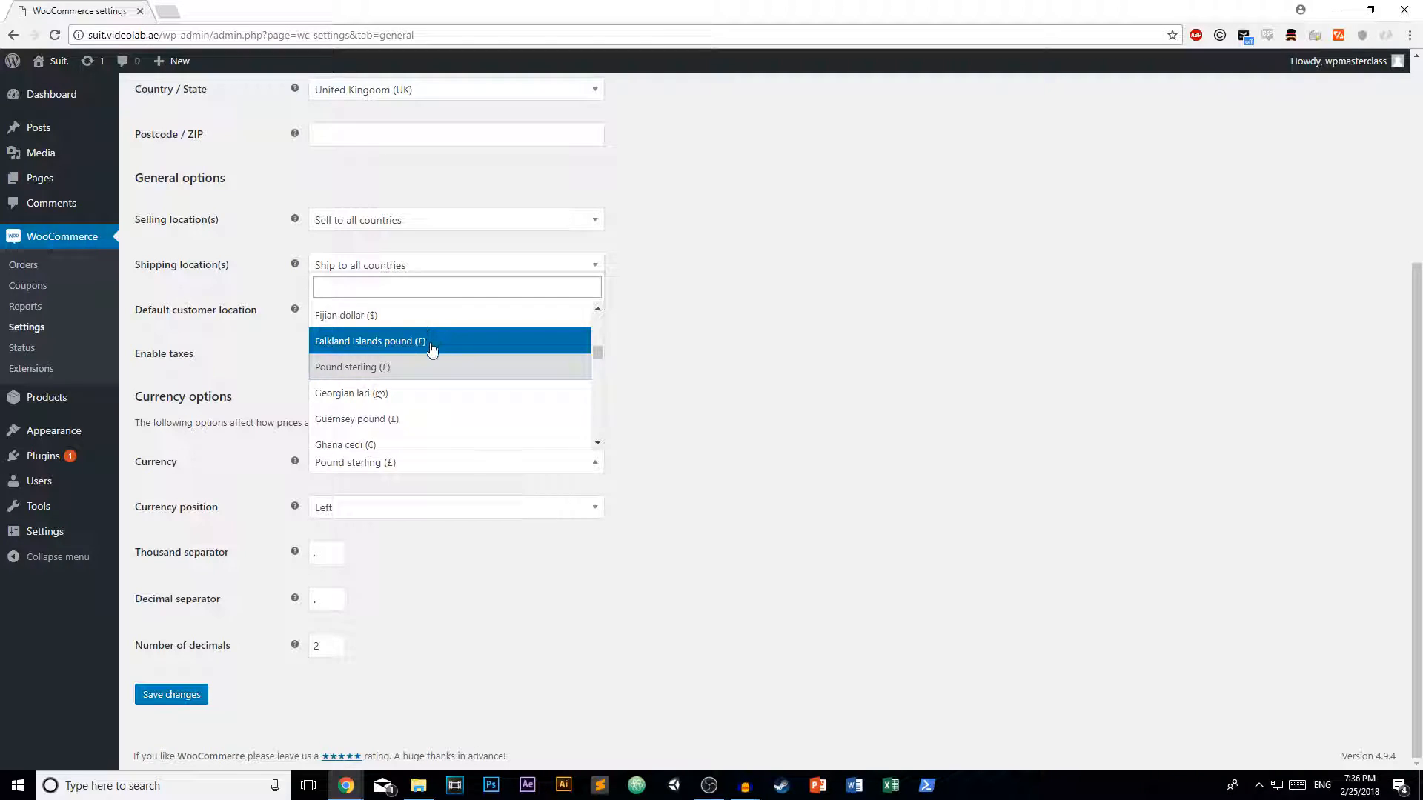
pyautogui.scroll(-3, 442, 347)
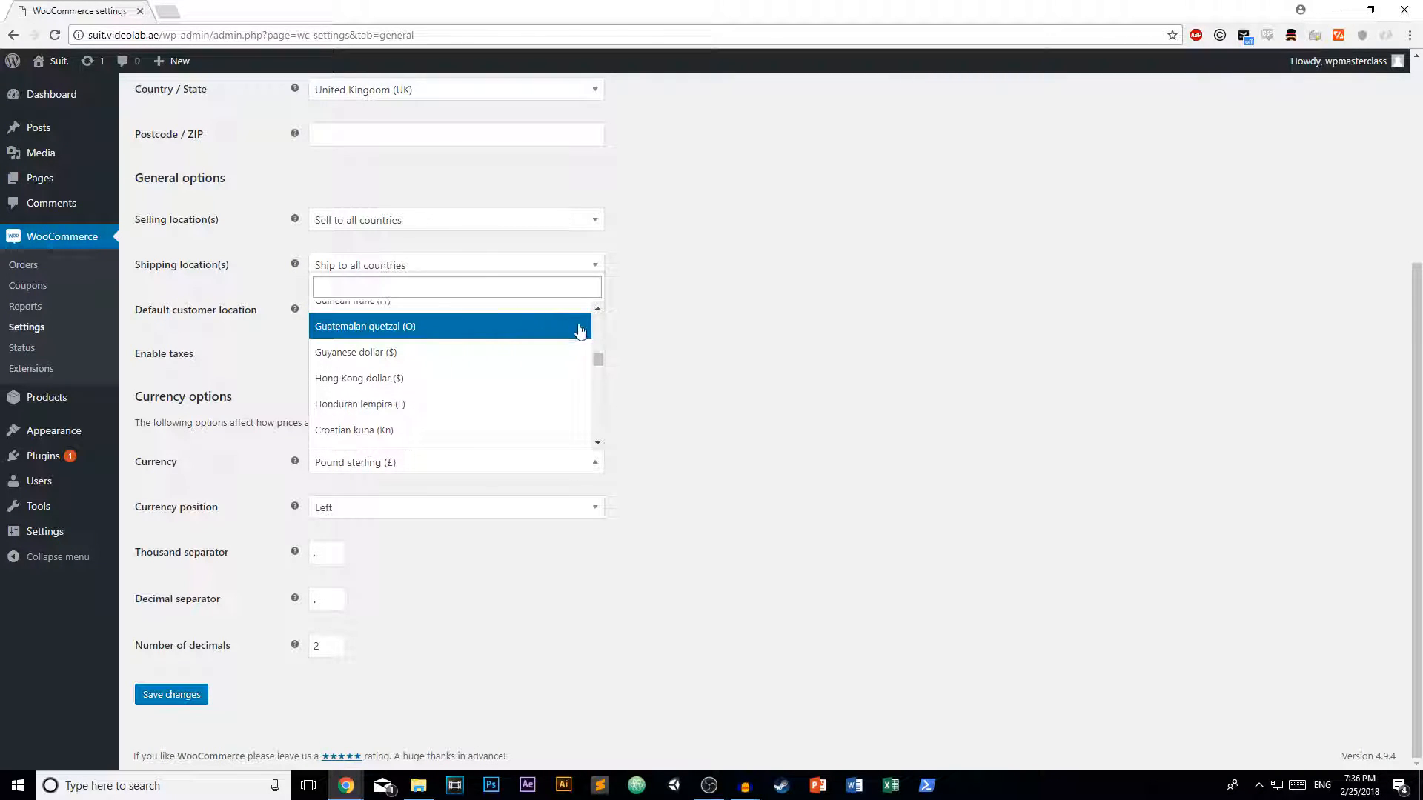
pyautogui.click(676, 321)
pyautogui.scroll(1, 447, 392)
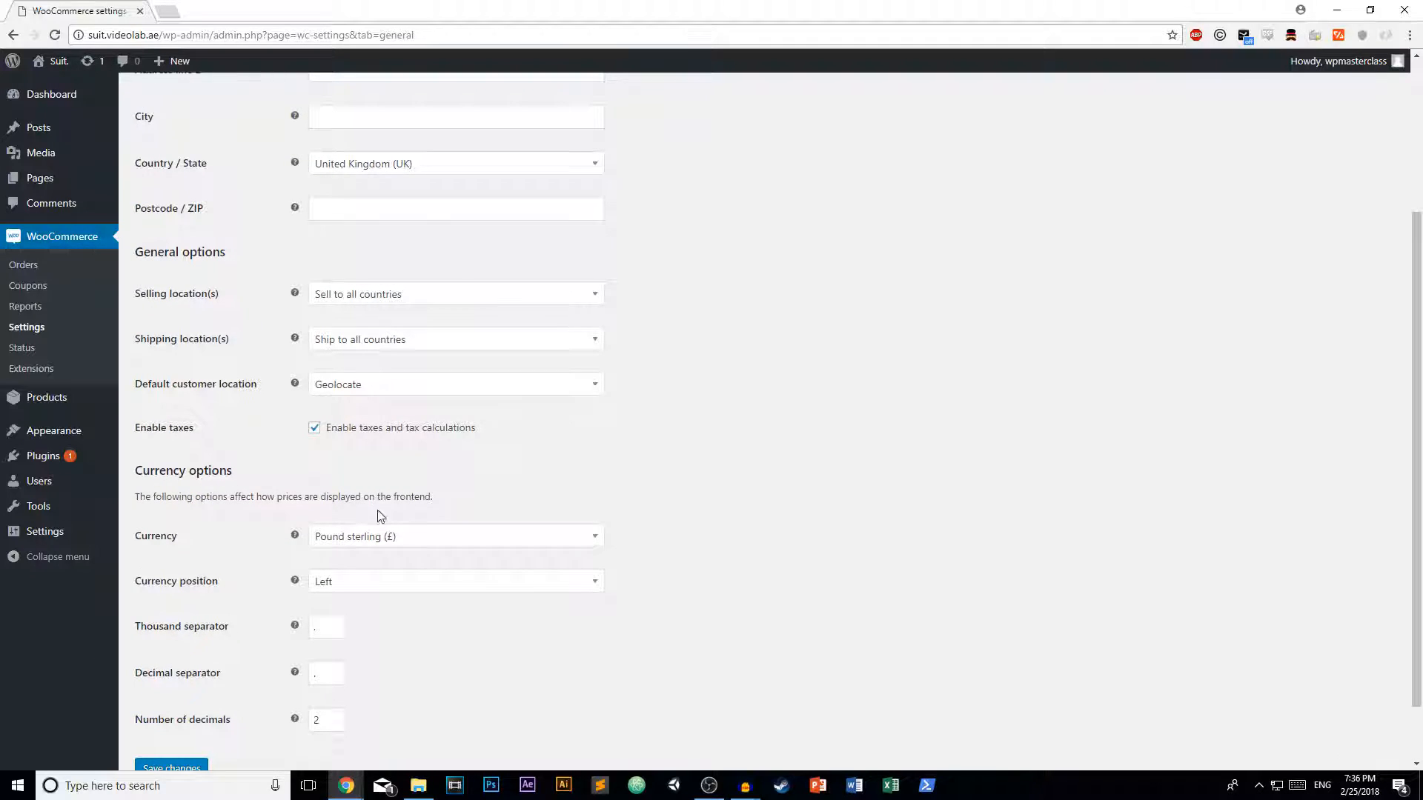
pyautogui.scroll(3, 450, 320)
pyautogui.scroll(-4, 445, 352)
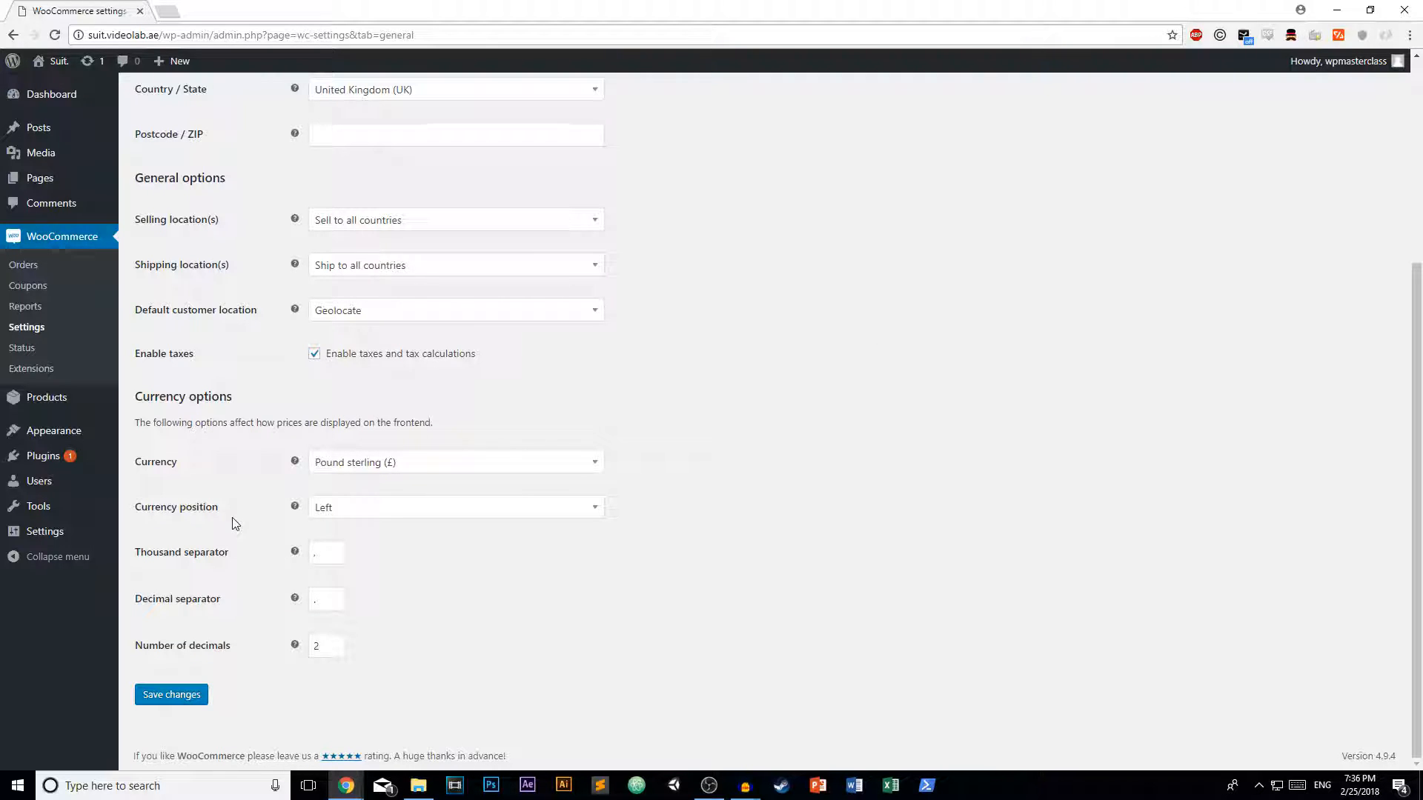
pyautogui.click(326, 509)
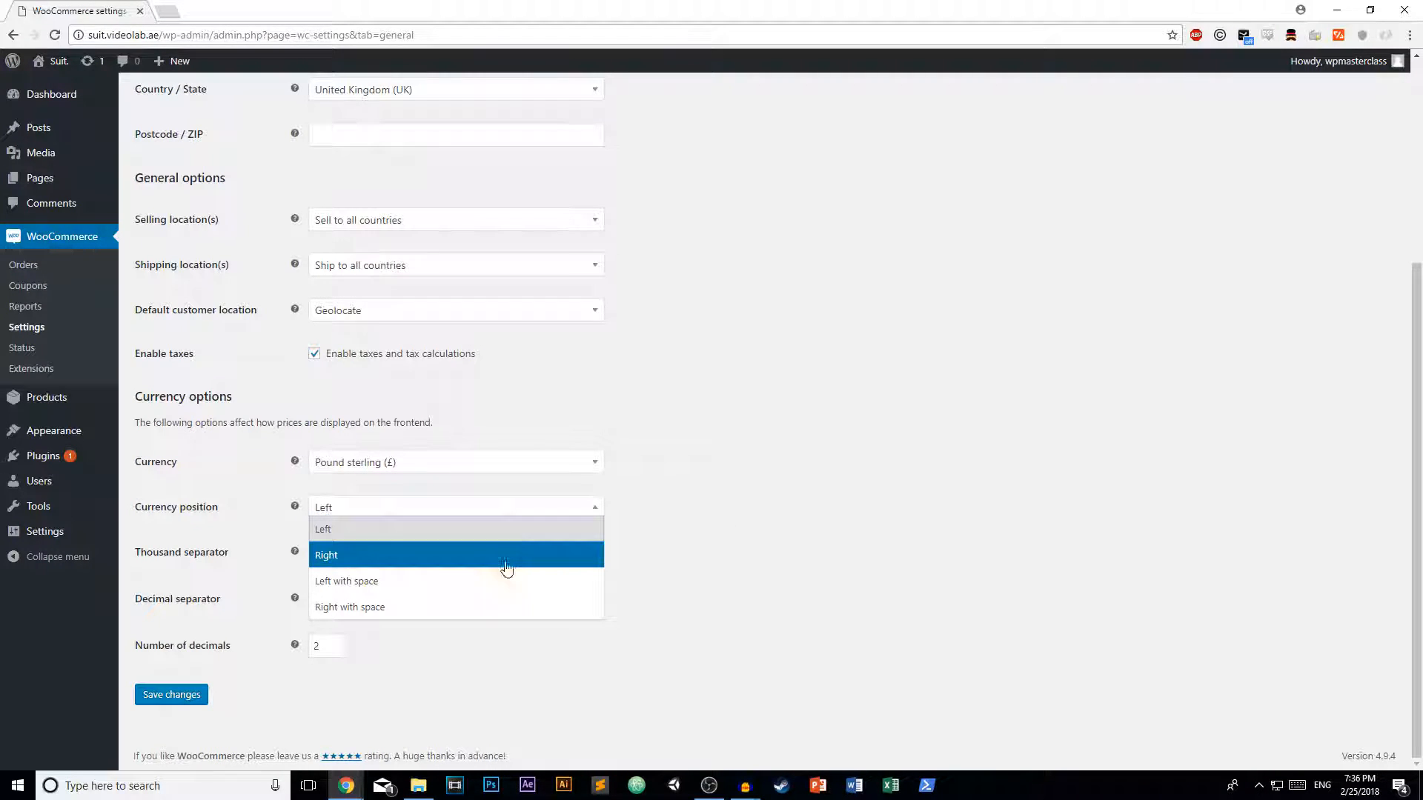
pyautogui.click(641, 531)
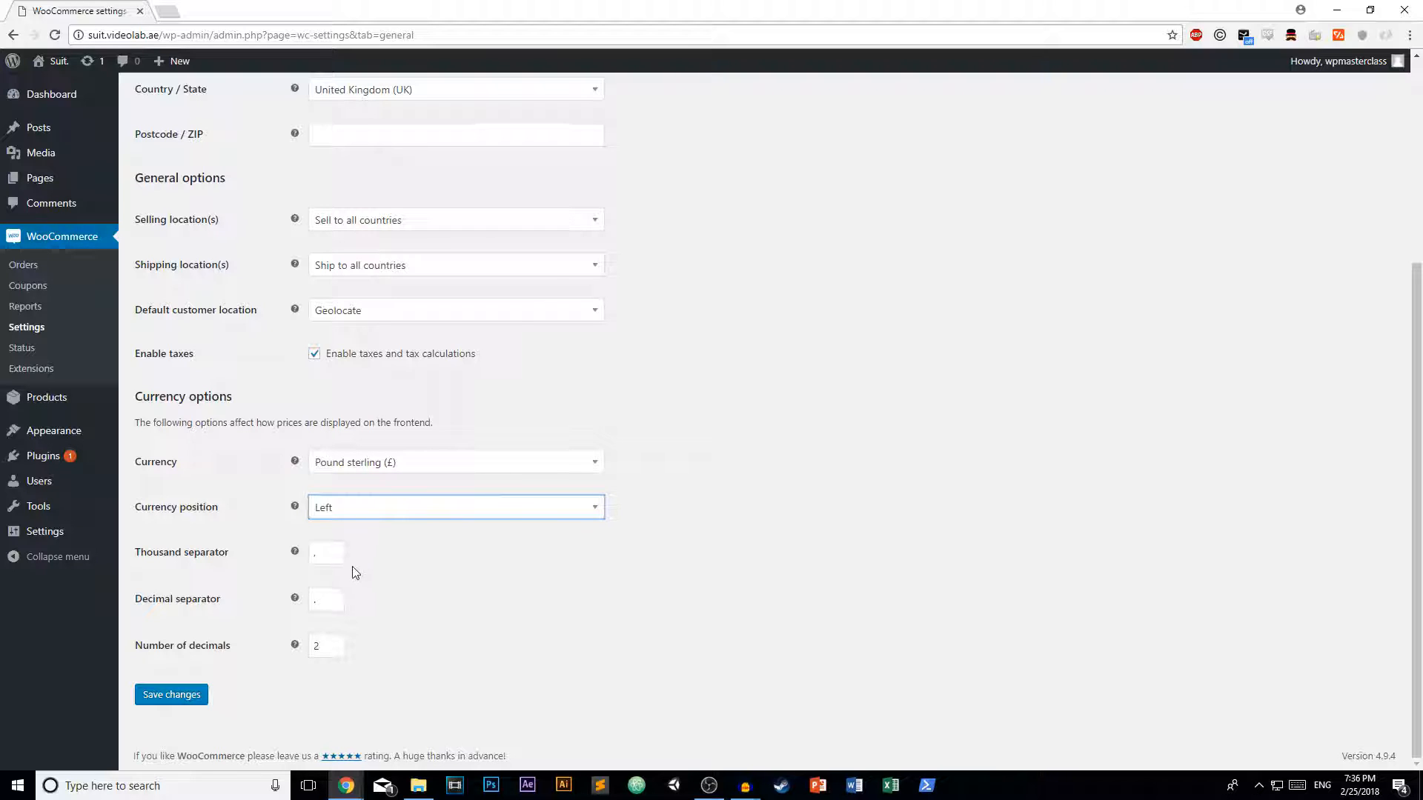
# Step: Clear the thousand separator in the currency options and save the general settings
pyautogui.click(329, 554)
pyautogui.click(336, 595)
pyautogui.click(331, 643)
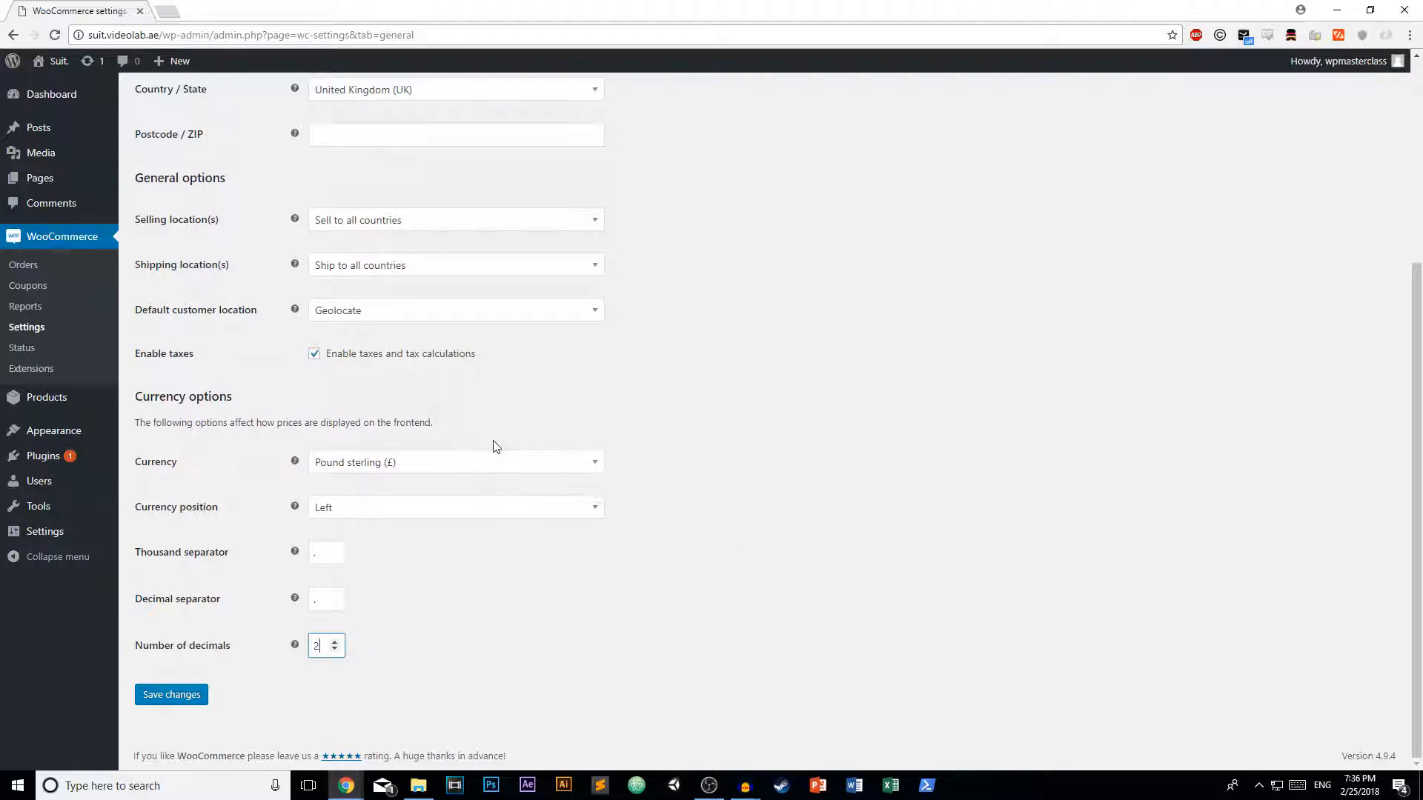
pyautogui.click(325, 553)
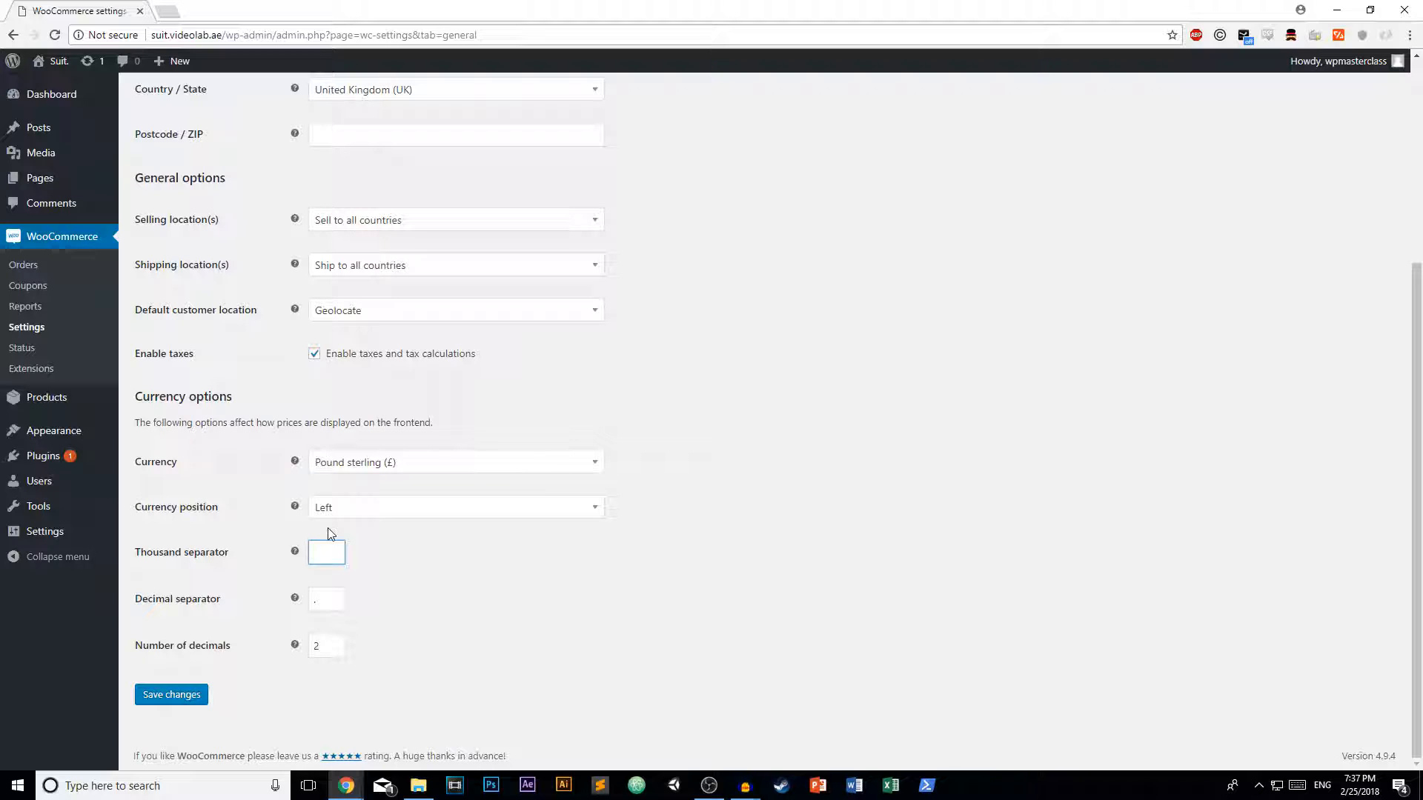
pyautogui.click(334, 606)
pyautogui.click(319, 651)
pyautogui.click(151, 696)
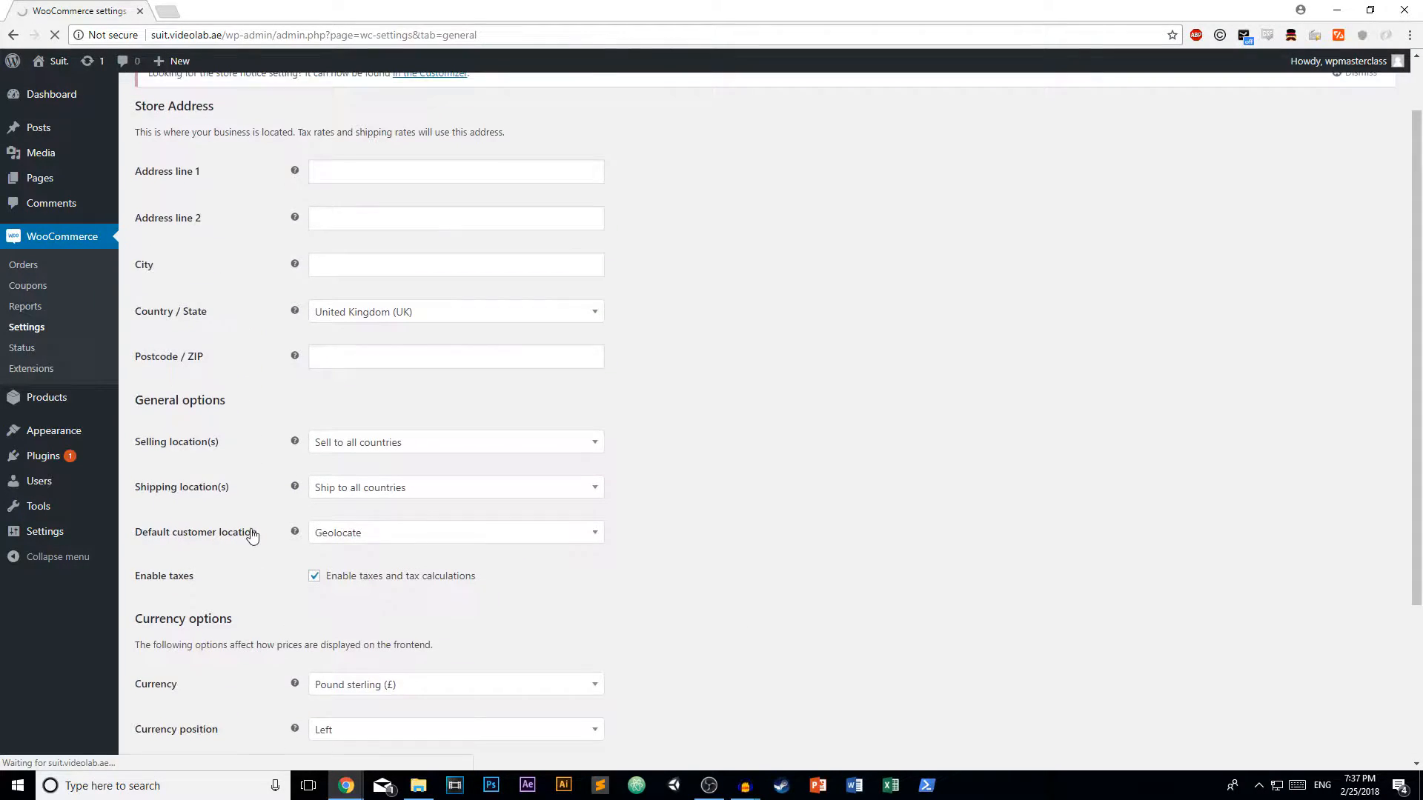
# Step: Go to the product settings and check the page choices for the shop page
pyautogui.click(231, 111)
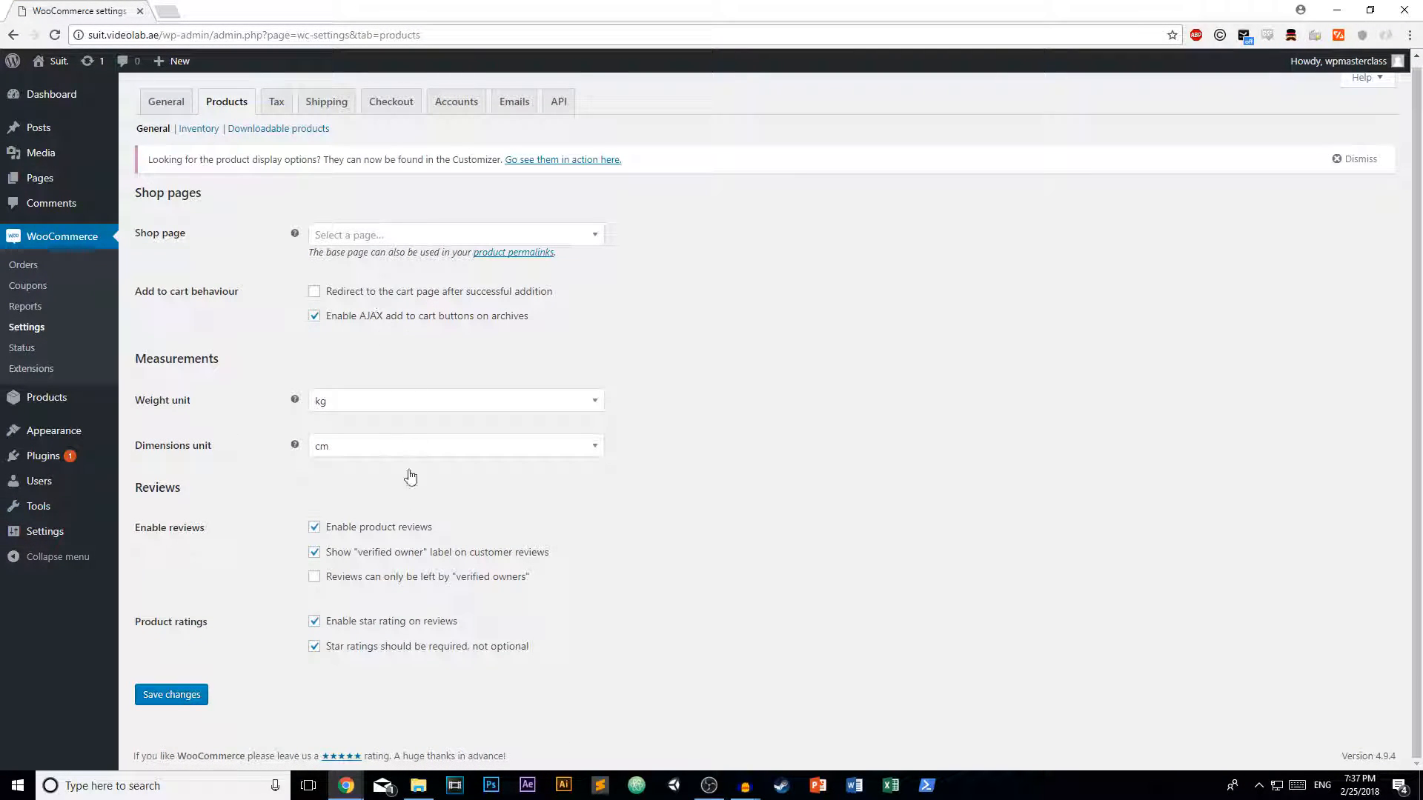
pyautogui.click(347, 237)
pyautogui.click(347, 235)
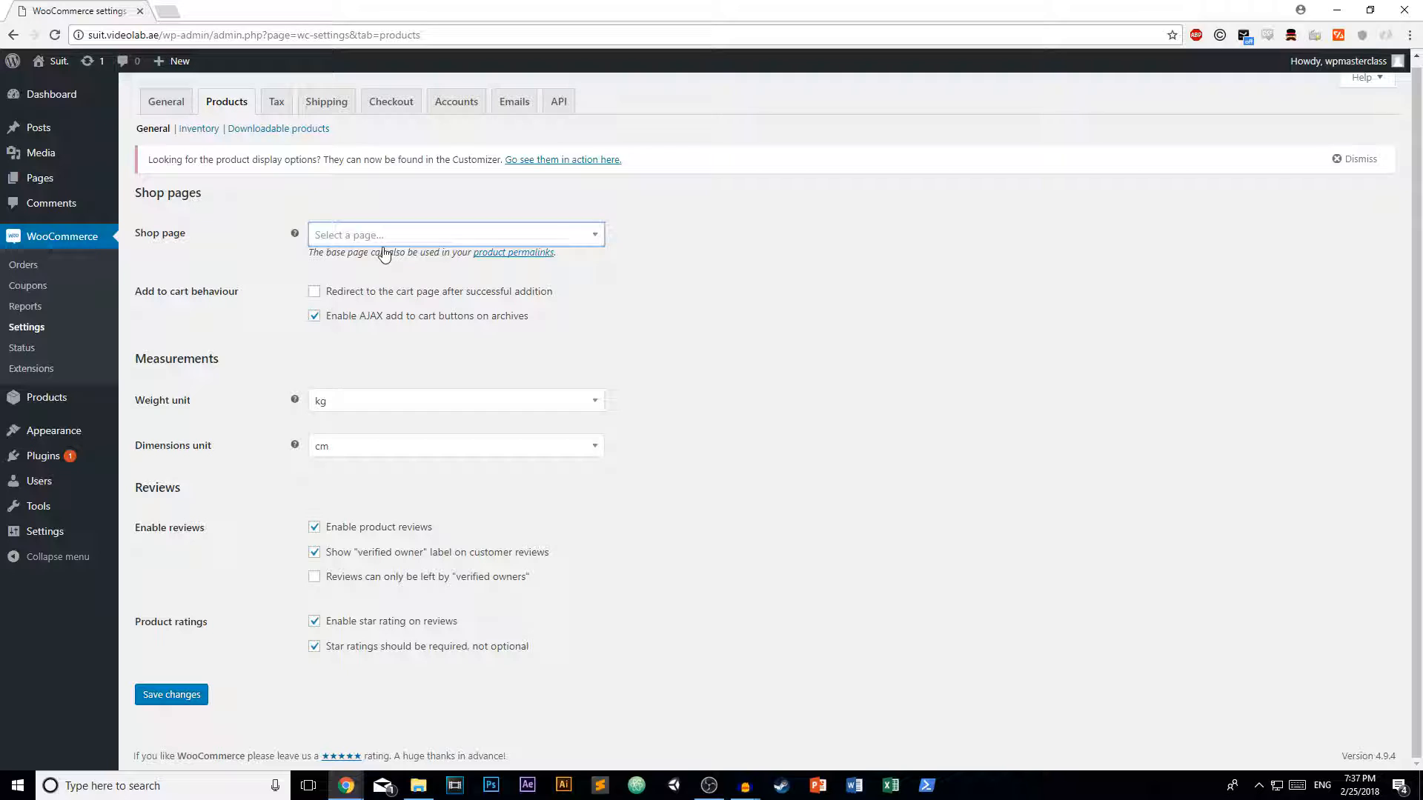
pyautogui.click(434, 233)
pyautogui.click(424, 241)
# Step: Choose kg as the weight unit and cm as the dimensions unit, and save the product settings
pyautogui.click(362, 451)
pyautogui.click(362, 452)
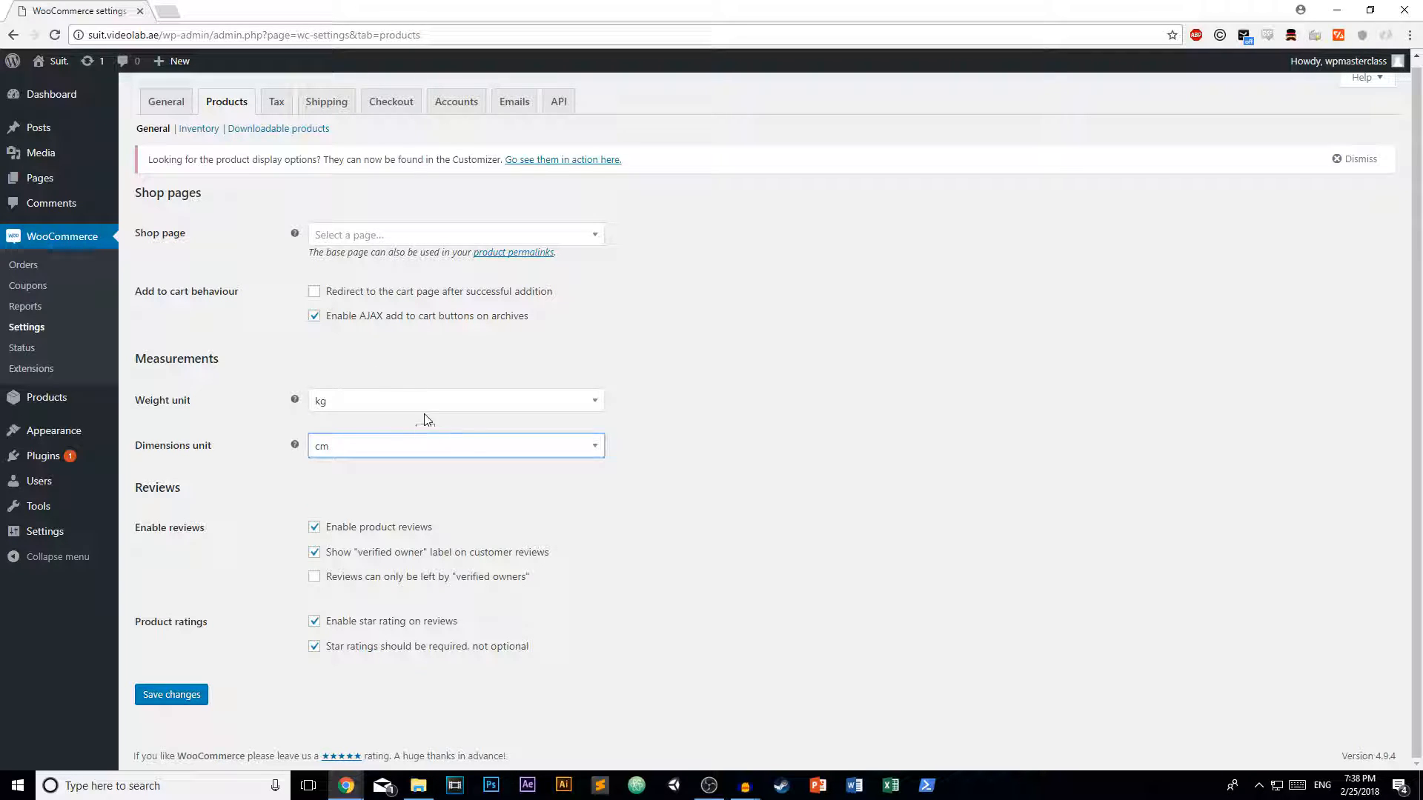
pyautogui.click(351, 406)
pyautogui.click(351, 406)
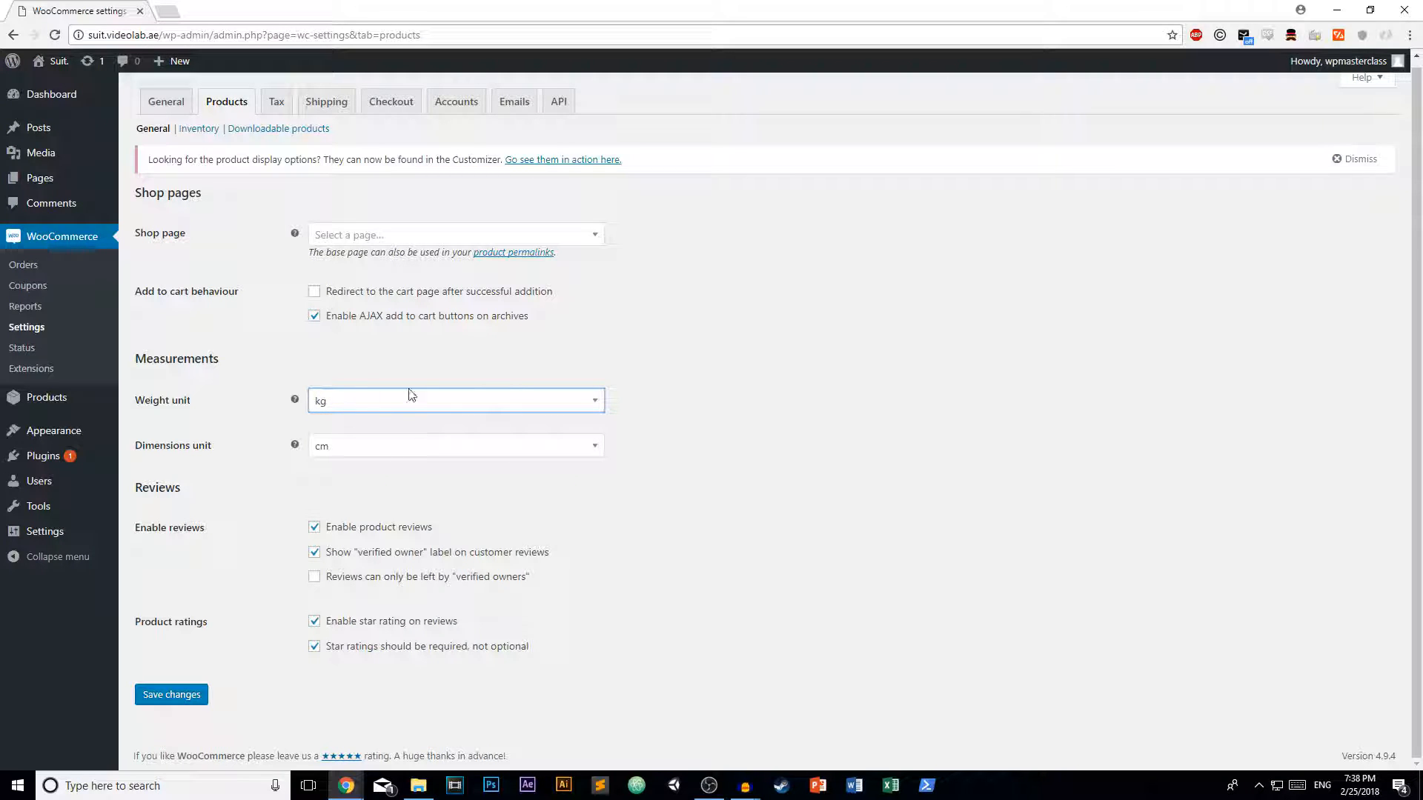
pyautogui.click(495, 401)
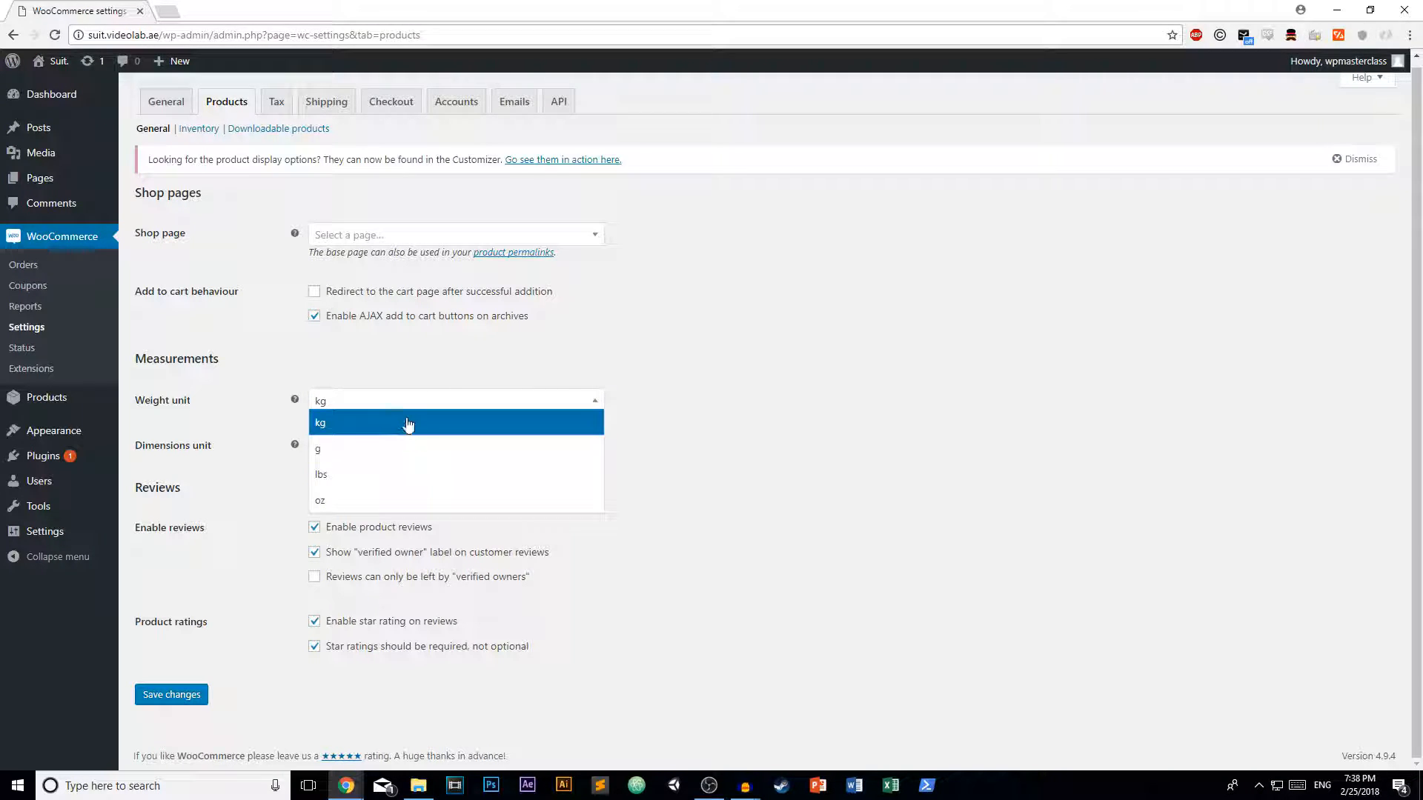
pyautogui.click(409, 422)
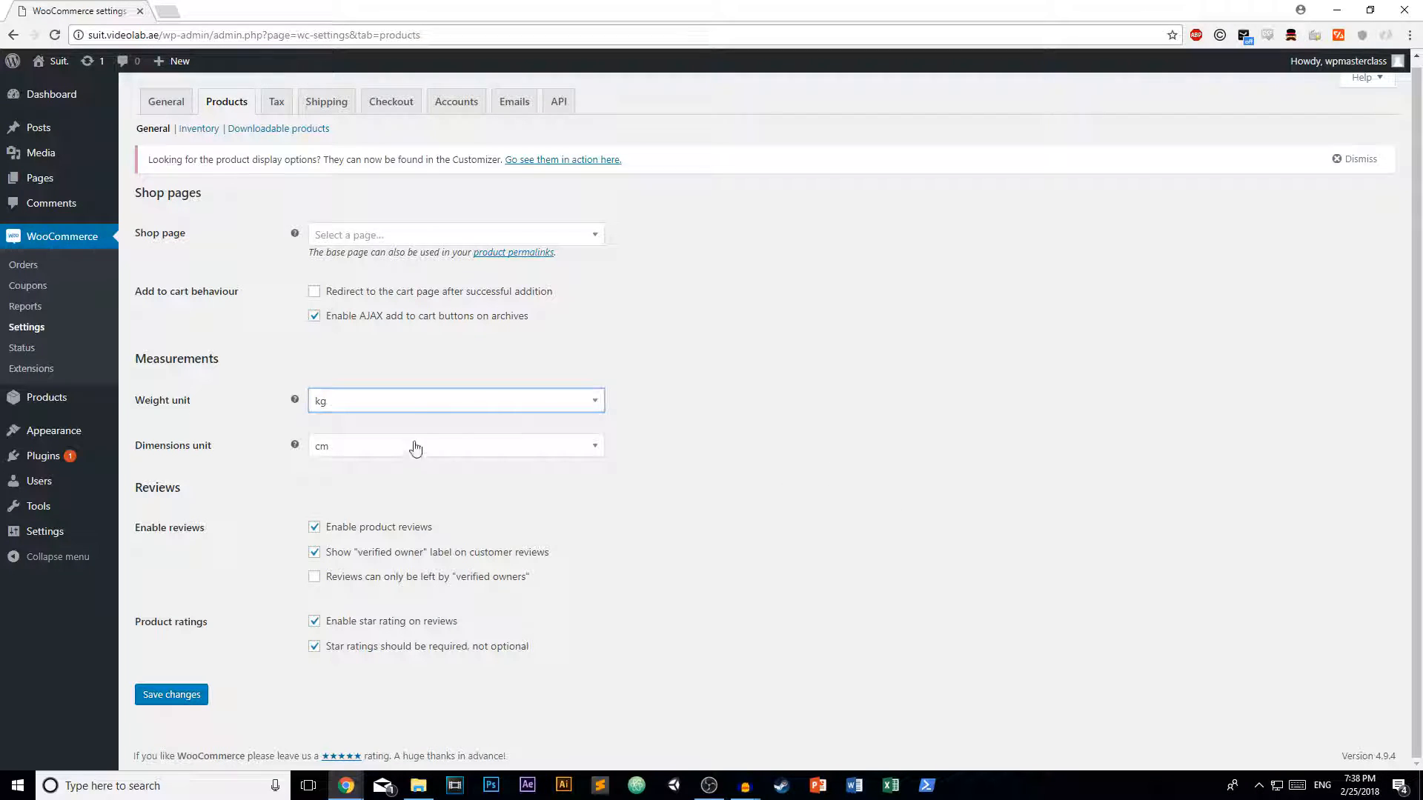
pyautogui.click(405, 403)
pyautogui.click(415, 420)
pyautogui.click(474, 443)
pyautogui.click(407, 468)
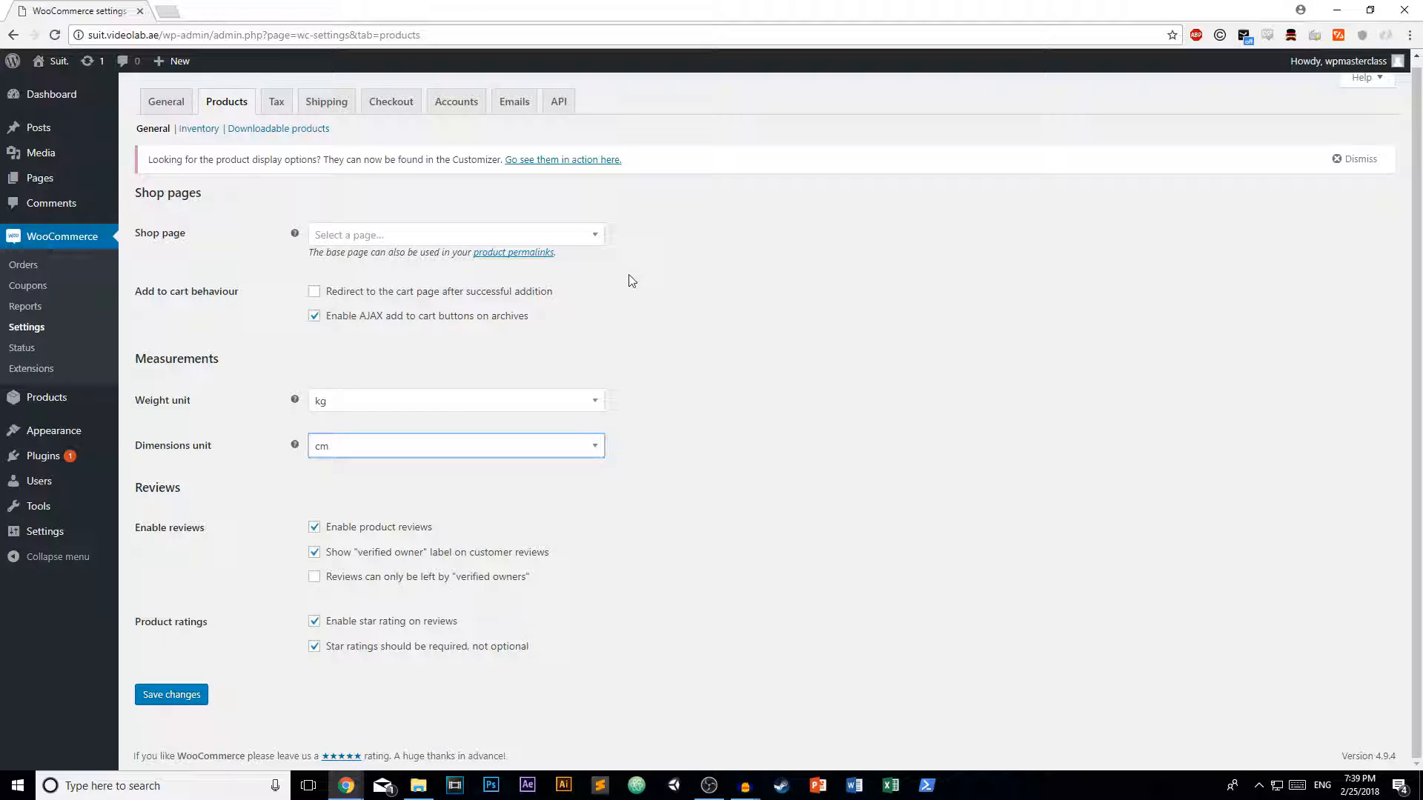
pyautogui.click(176, 701)
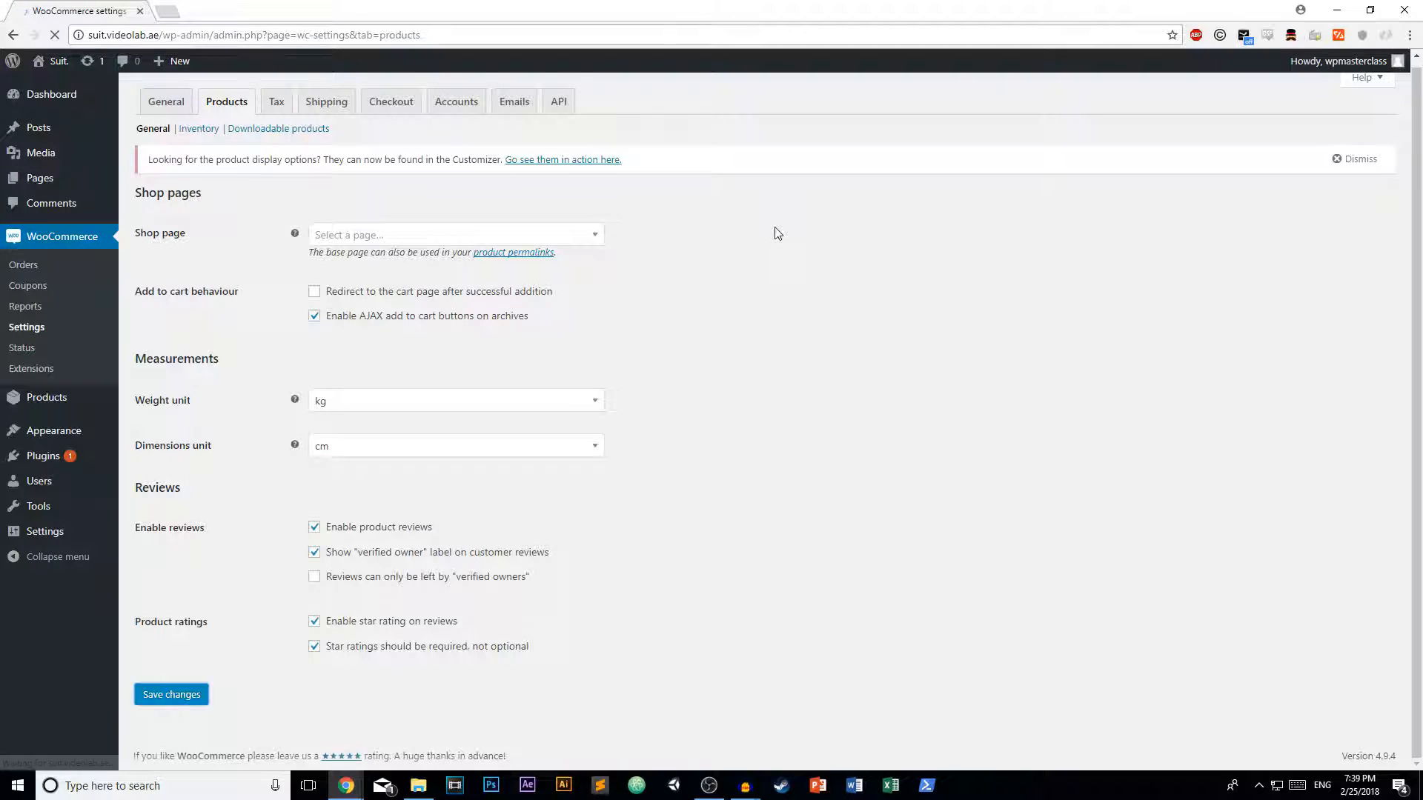
# Step: In the tax options, set prices as entered inclusive of tax and check the choices for the tax calculation address
pyautogui.click(276, 110)
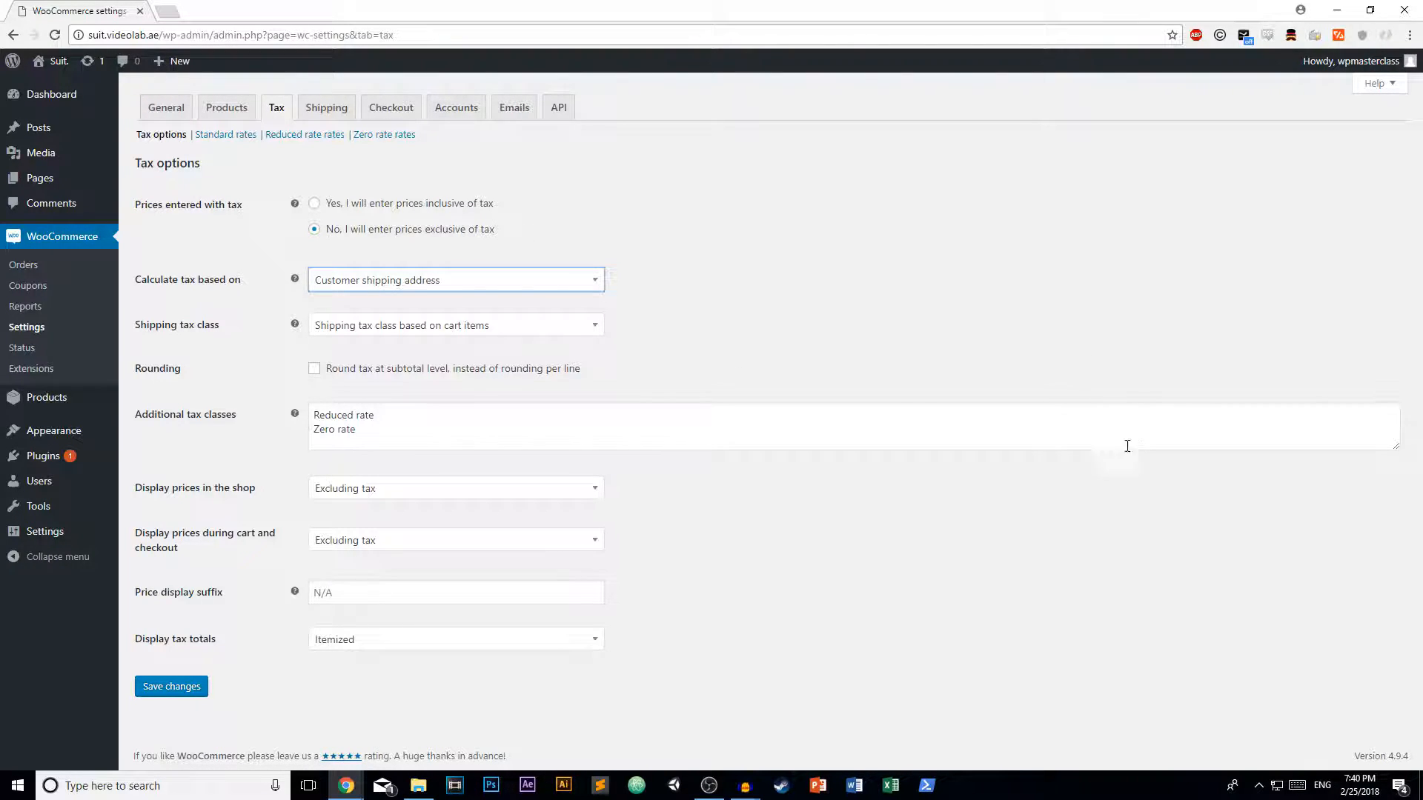
pyautogui.moveTo(1318, 66)
pyautogui.click(315, 204)
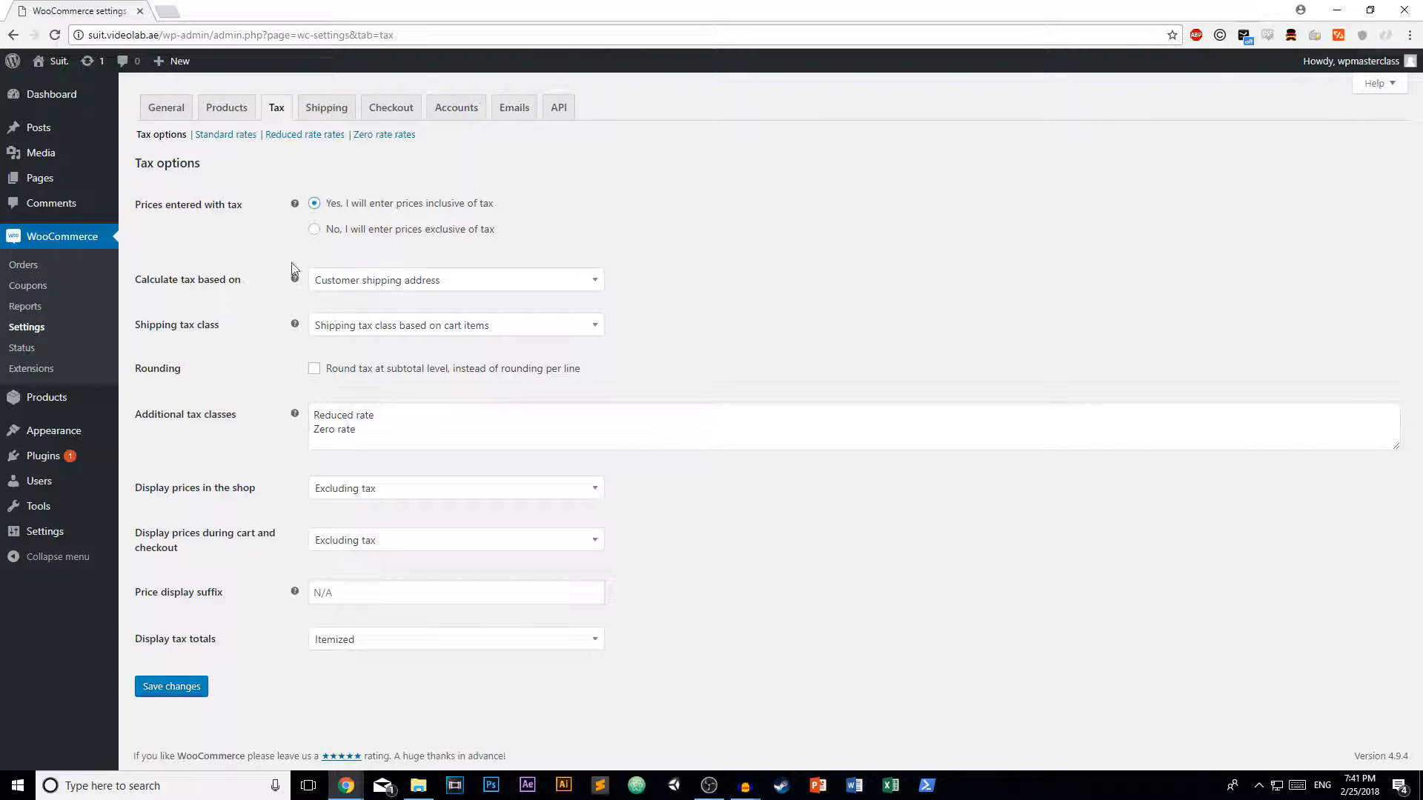
pyautogui.click(345, 289)
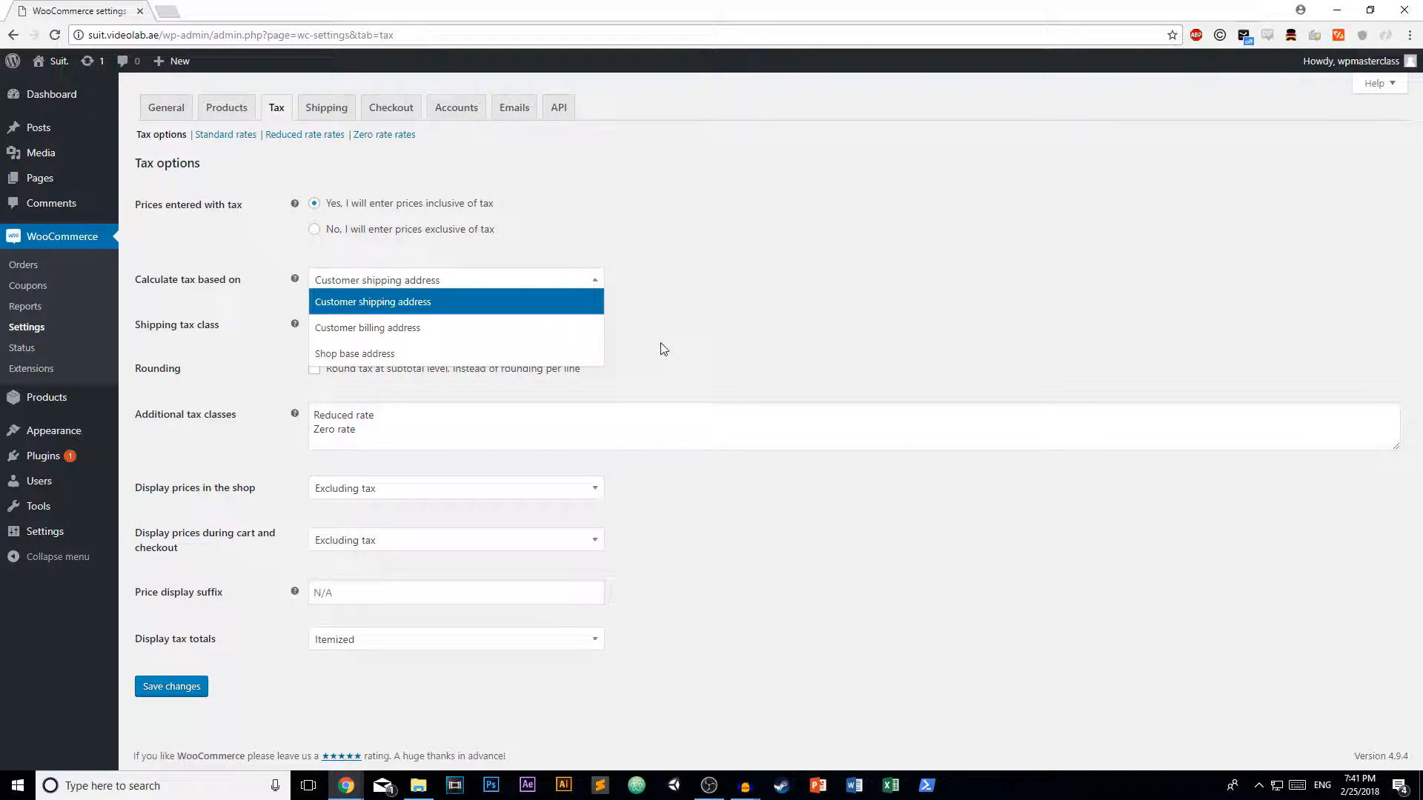
pyautogui.click(563, 279)
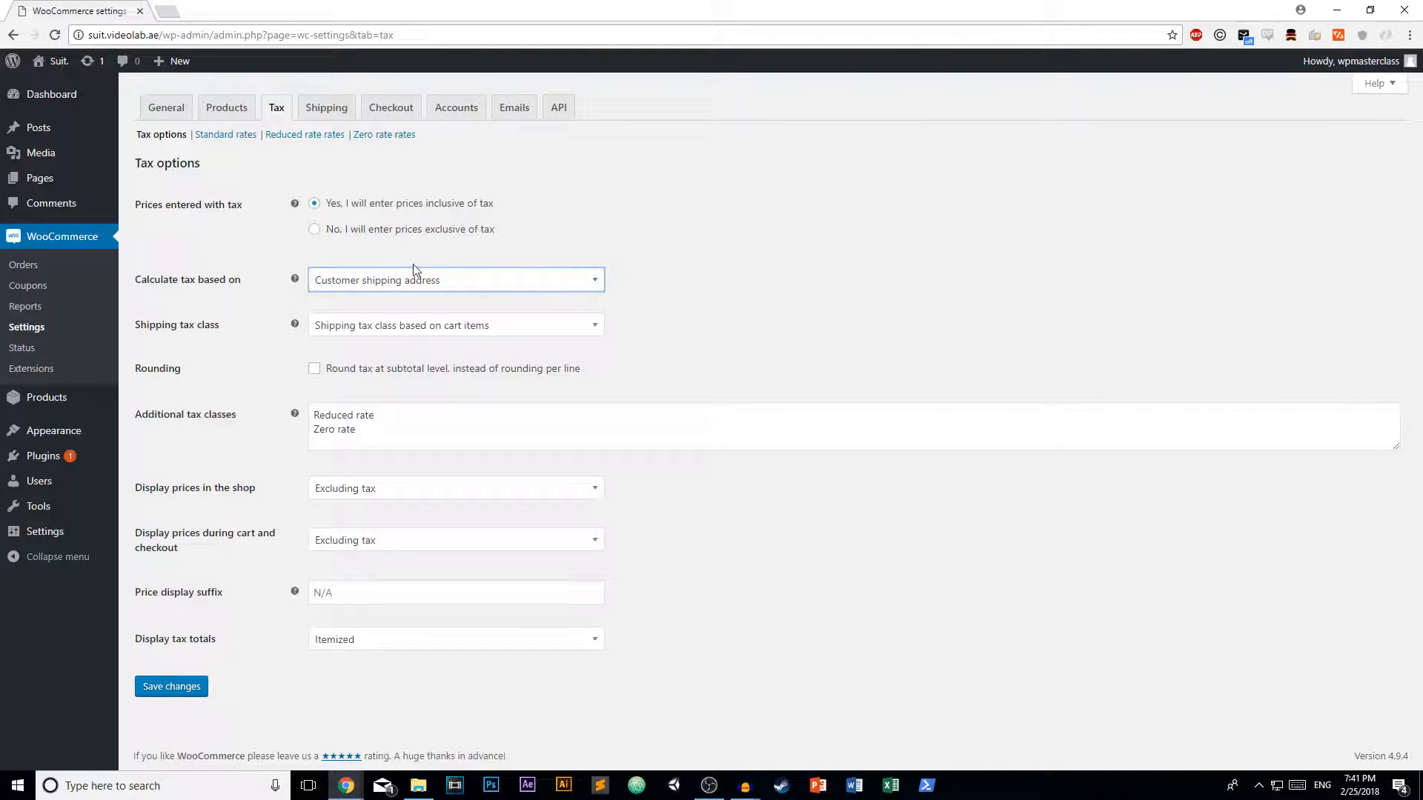
# Step: Review the shipping tax class choices and select "Shipping tax class based on cart items"
pyautogui.click(399, 326)
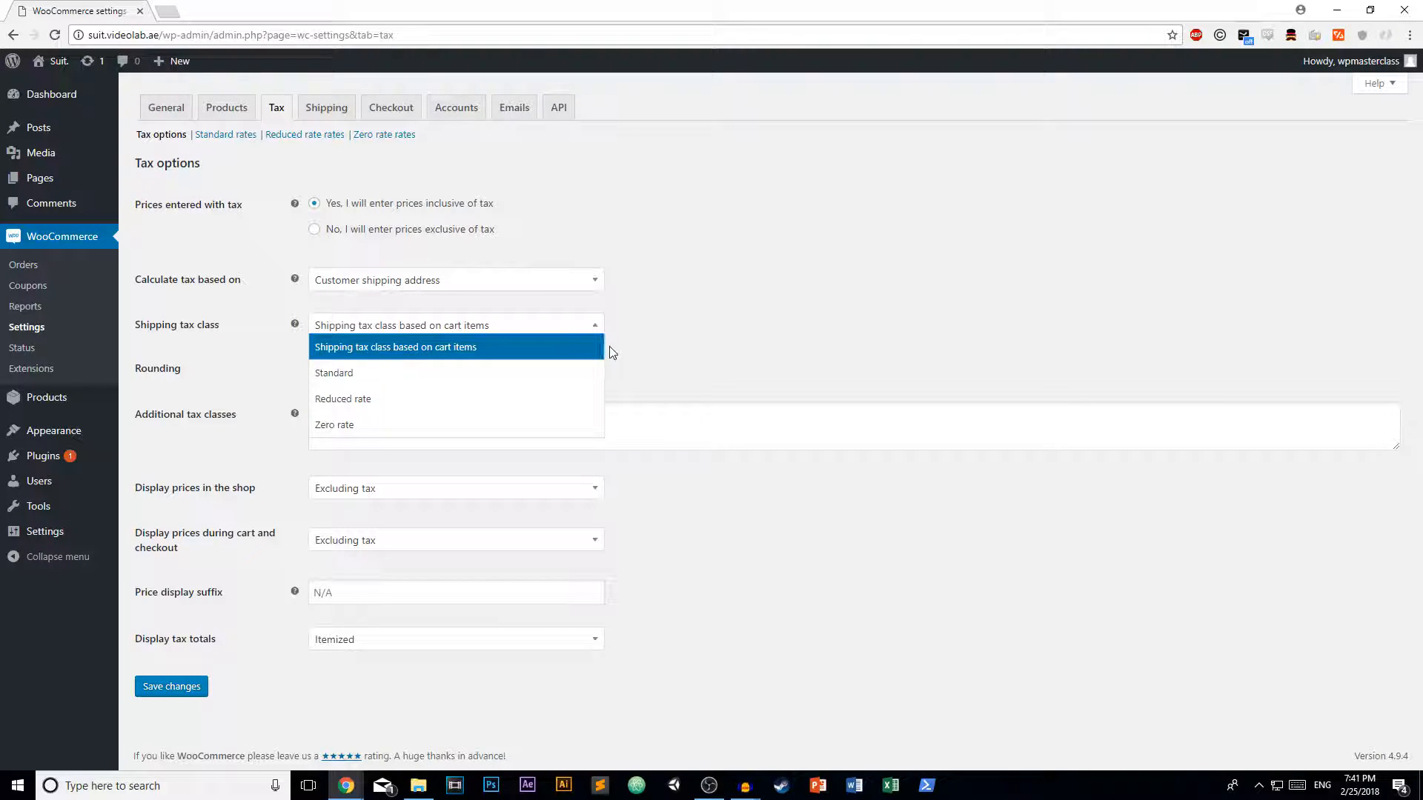
pyautogui.click(579, 333)
pyautogui.click(554, 328)
pyautogui.click(519, 324)
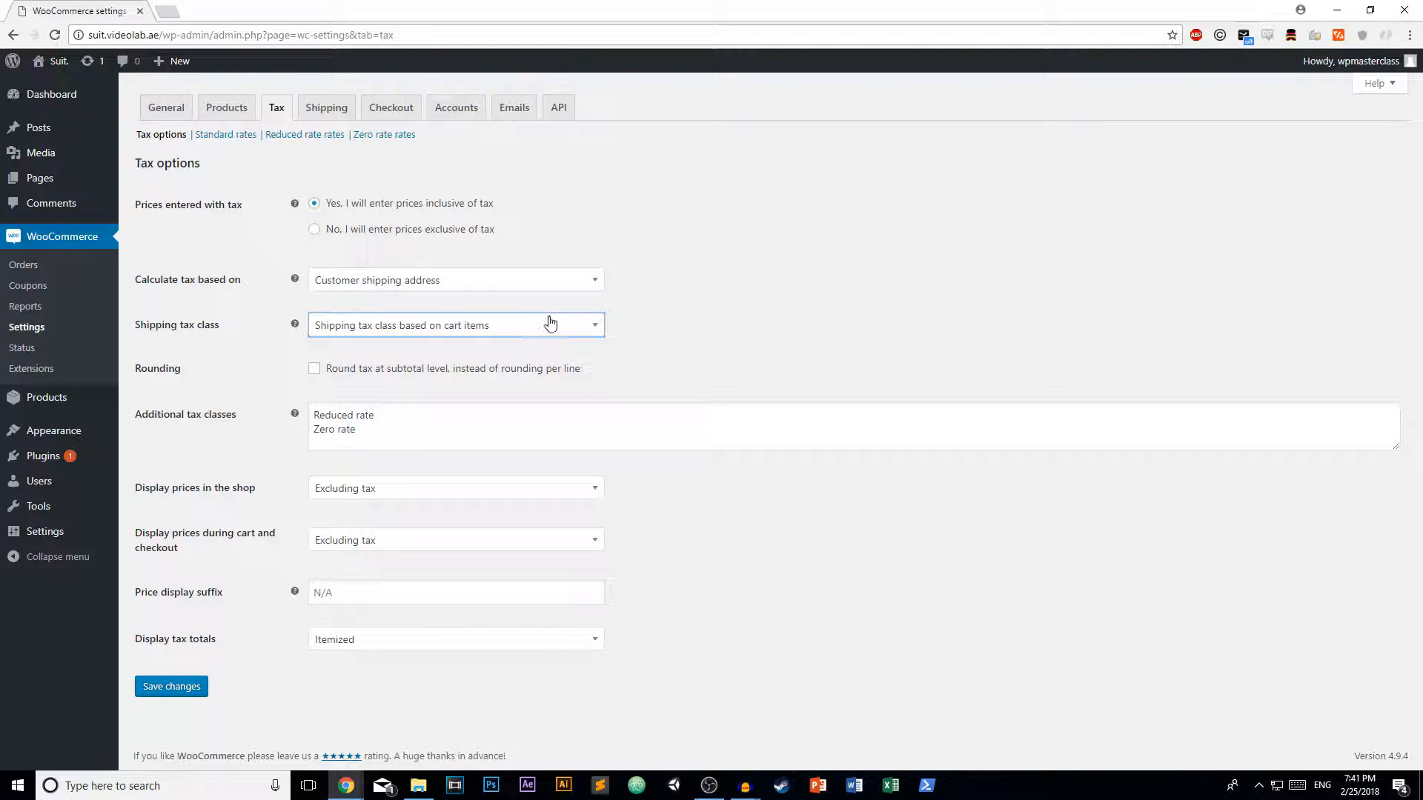
pyautogui.click(491, 326)
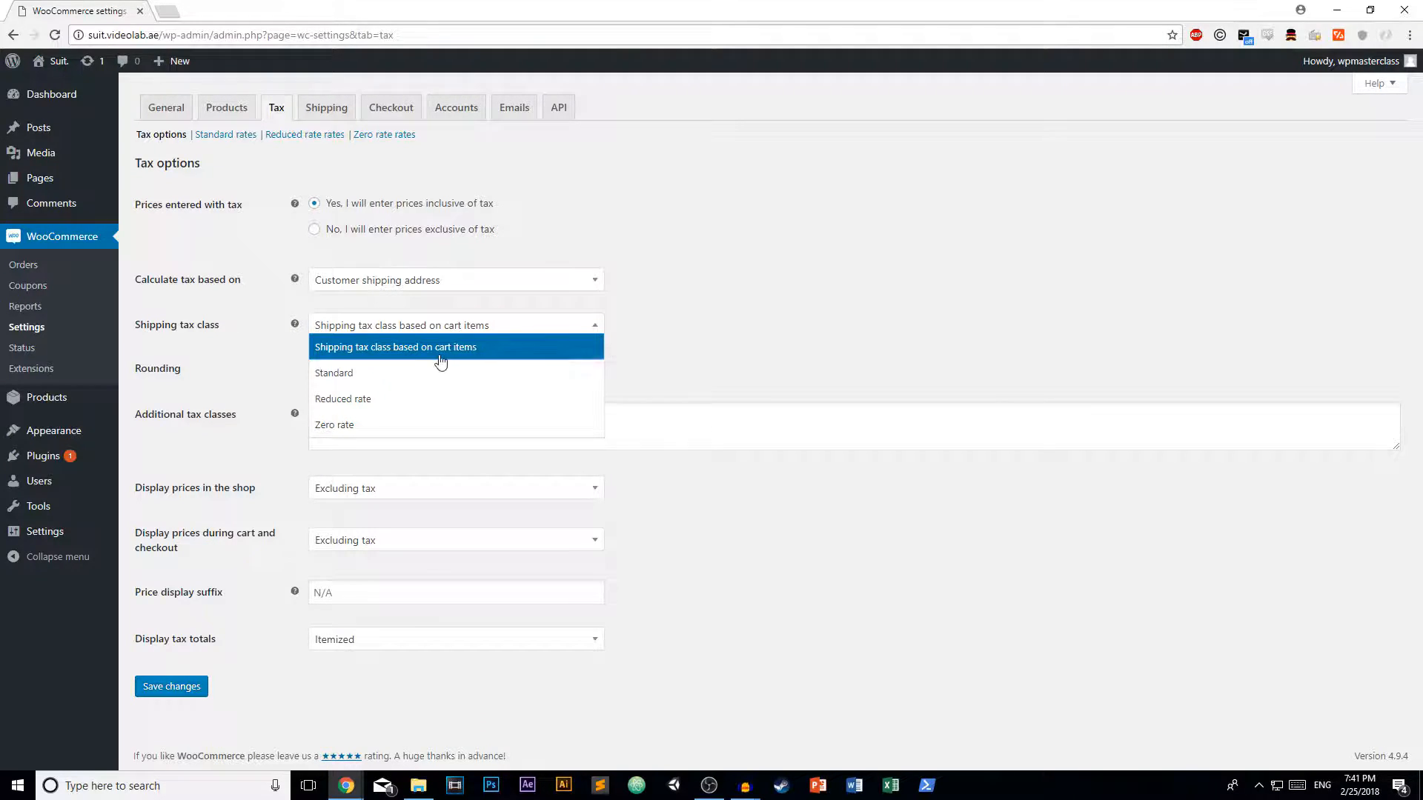
pyautogui.click(396, 346)
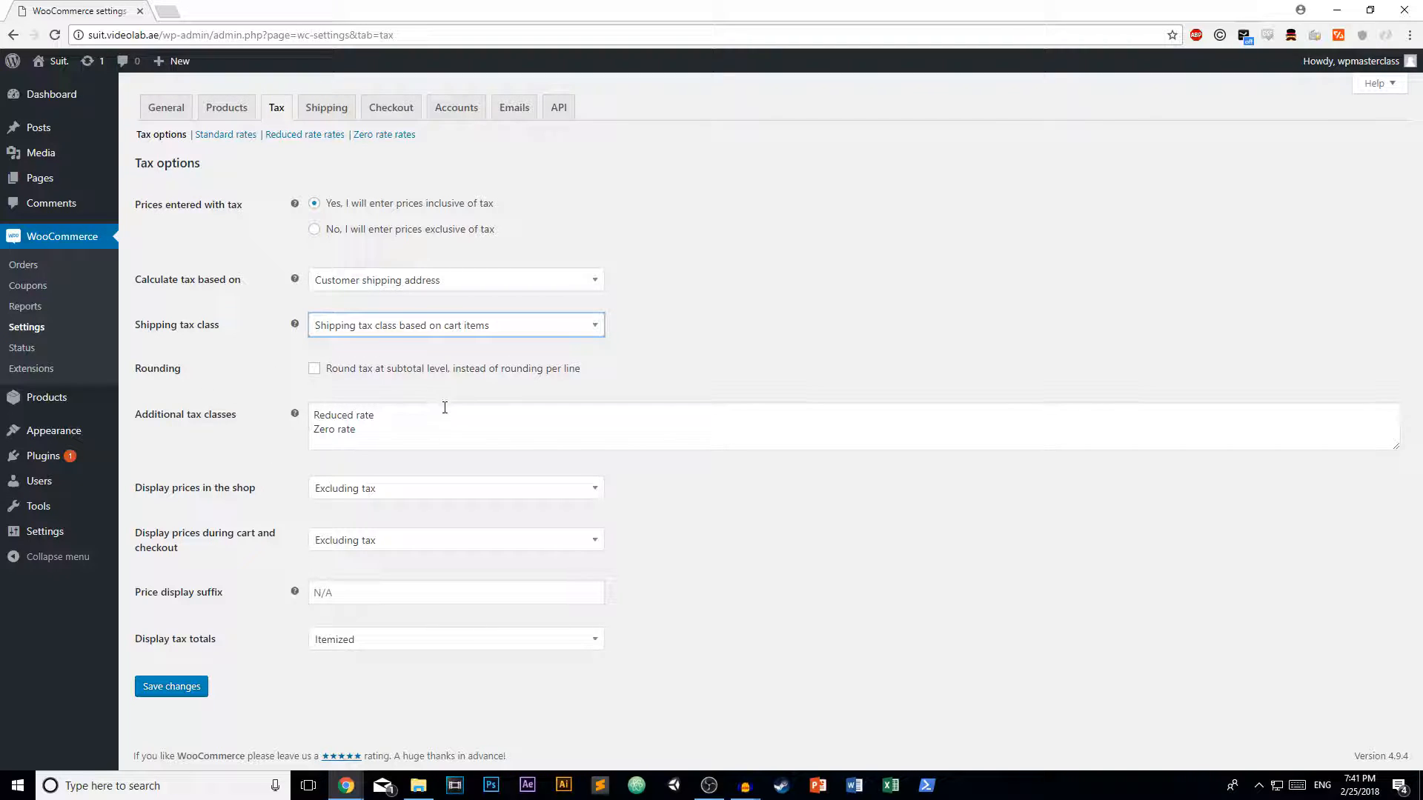
# Step: Examine the tax rounding option and the list of additional tax classes
pyautogui.click(321, 379)
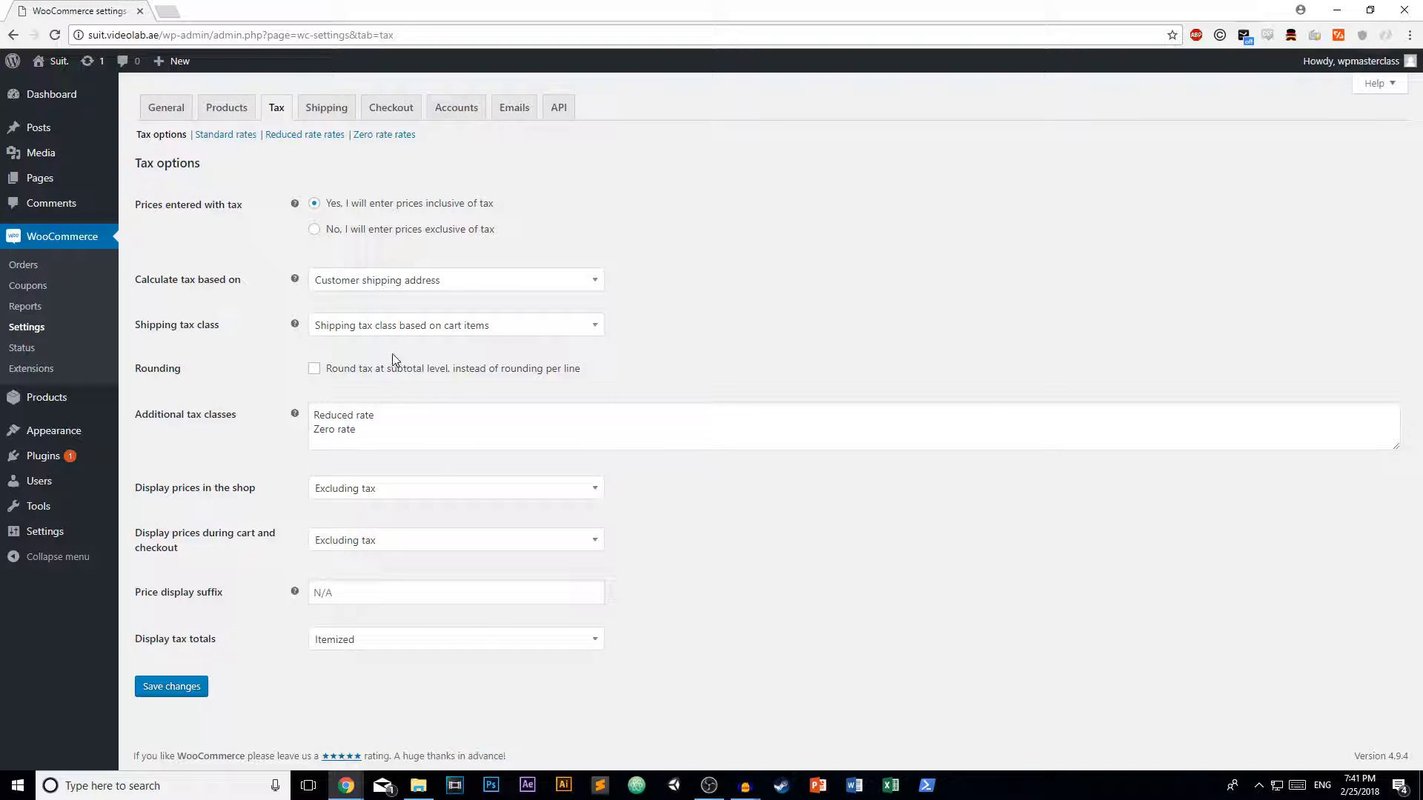
pyautogui.click(385, 433)
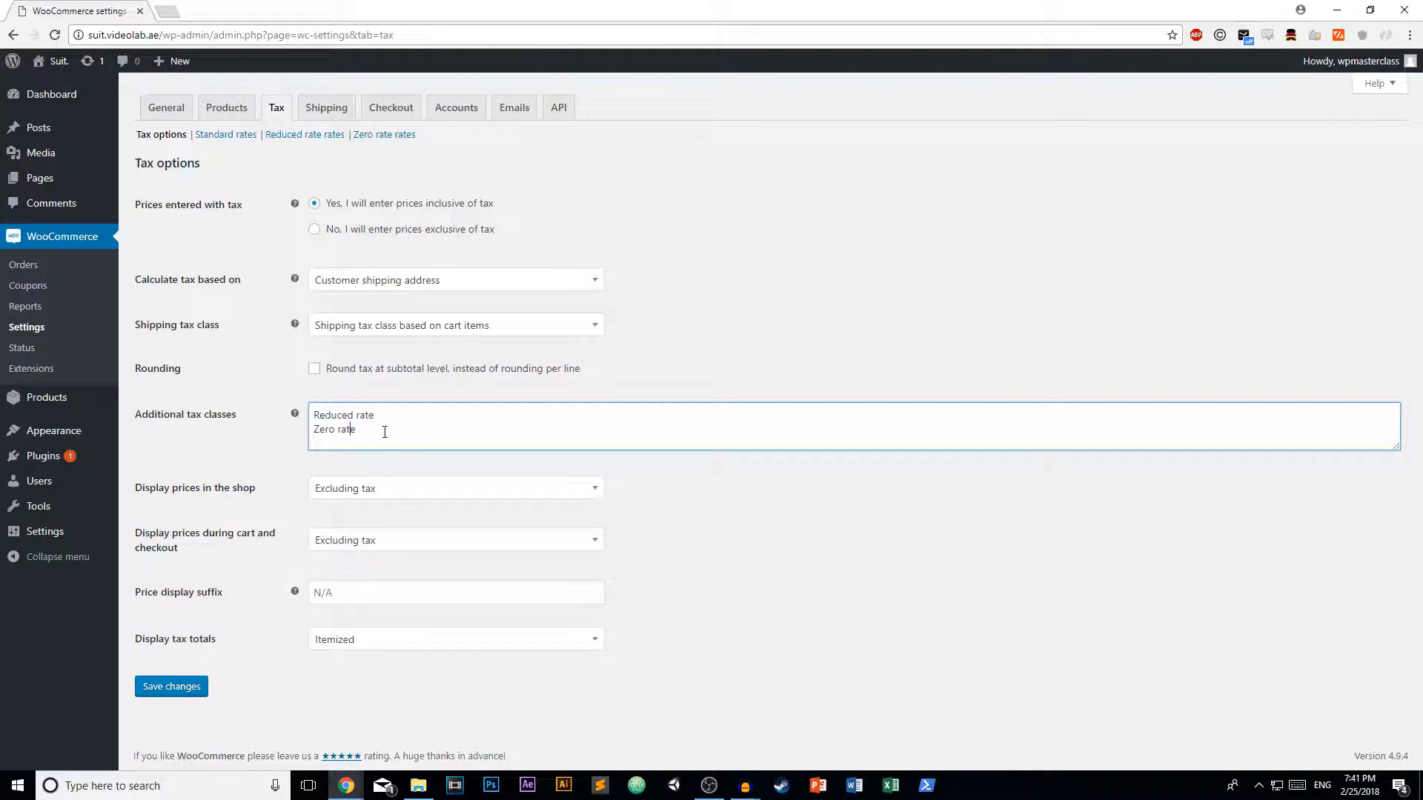
pyautogui.moveTo(385, 427)
pyautogui.mouseDown()
pyautogui.moveTo(300, 405)
pyautogui.moveTo(364, 428)
pyautogui.mouseUp()
# Step: Set the prices in the shop and during cart and checkout to display "Including tax"
pyautogui.click(381, 489)
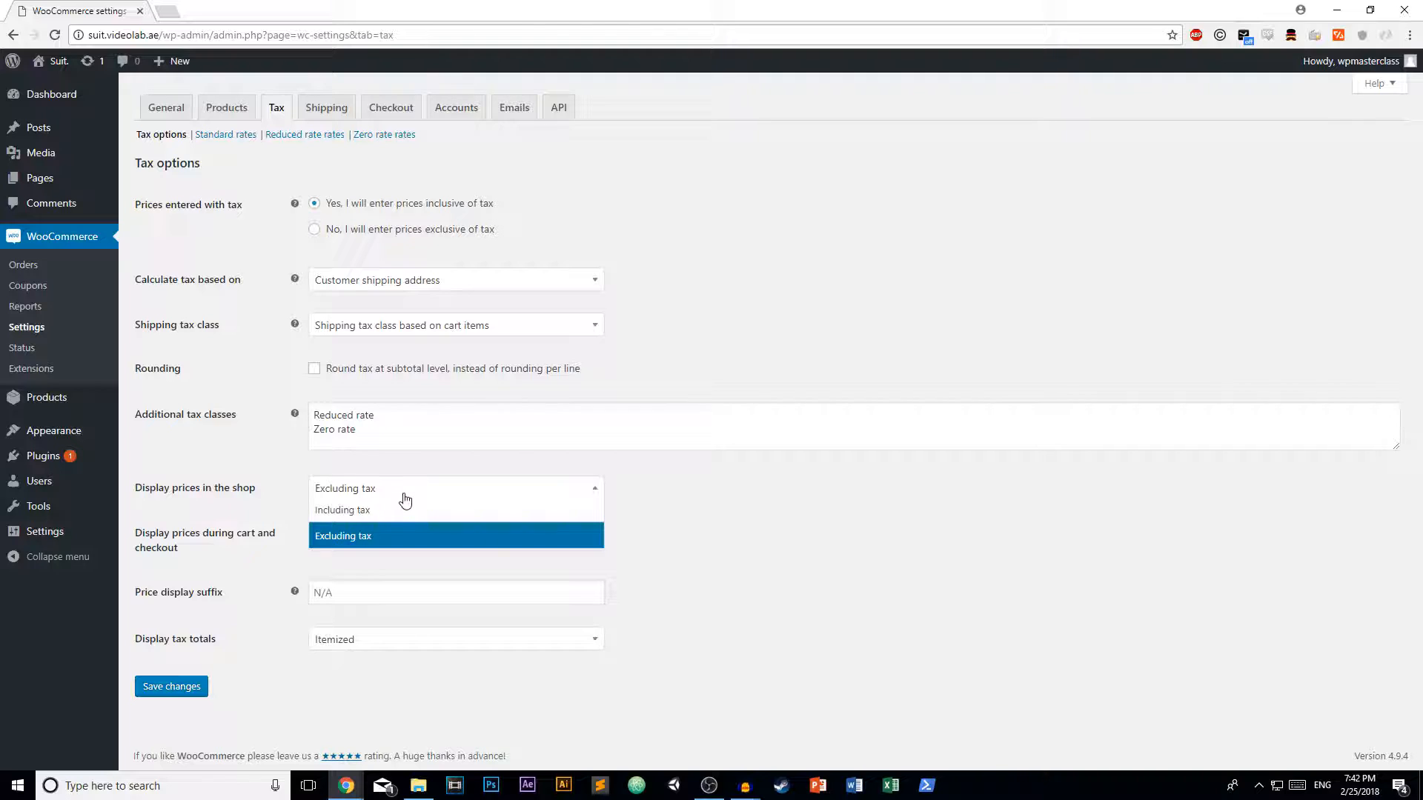
pyautogui.click(396, 511)
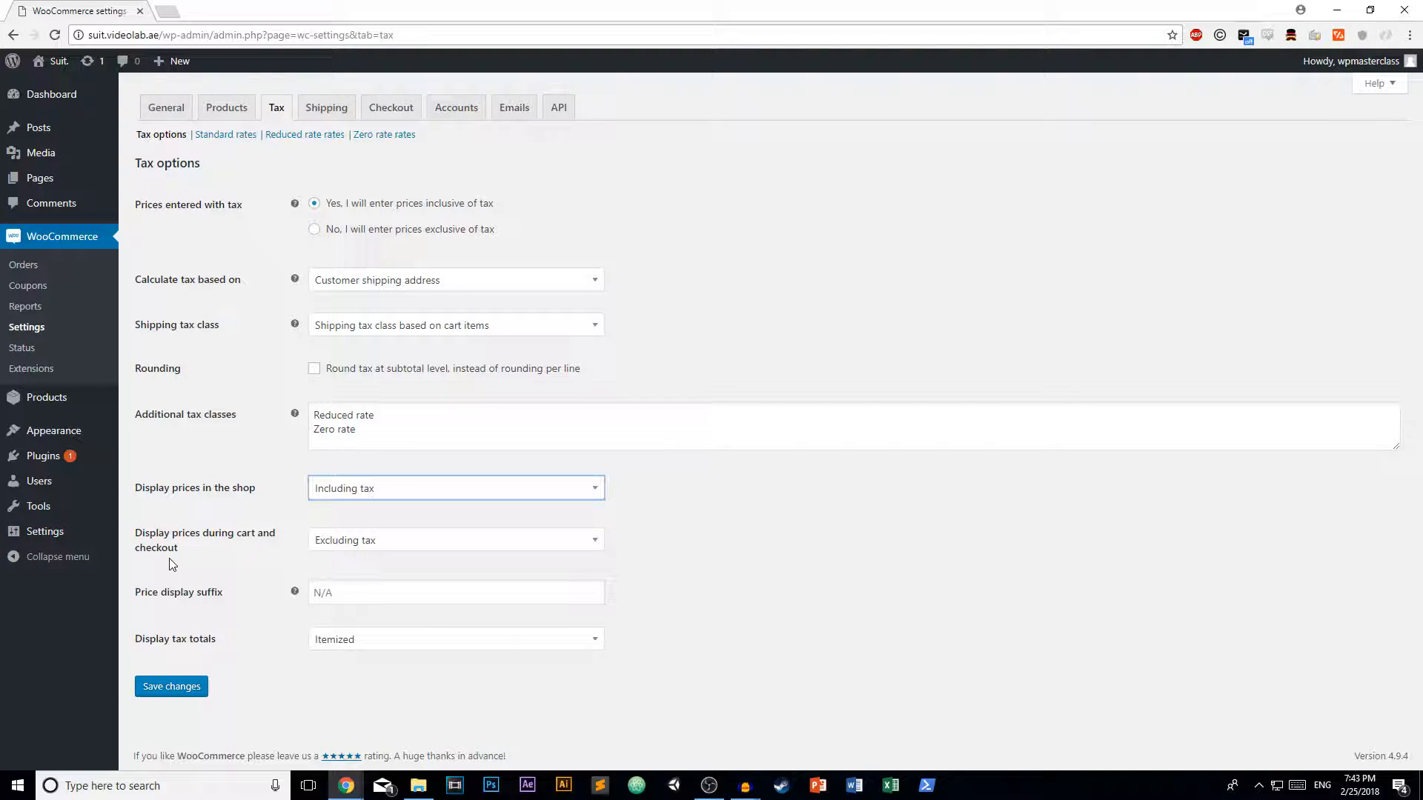
pyautogui.click(351, 547)
pyautogui.click(411, 549)
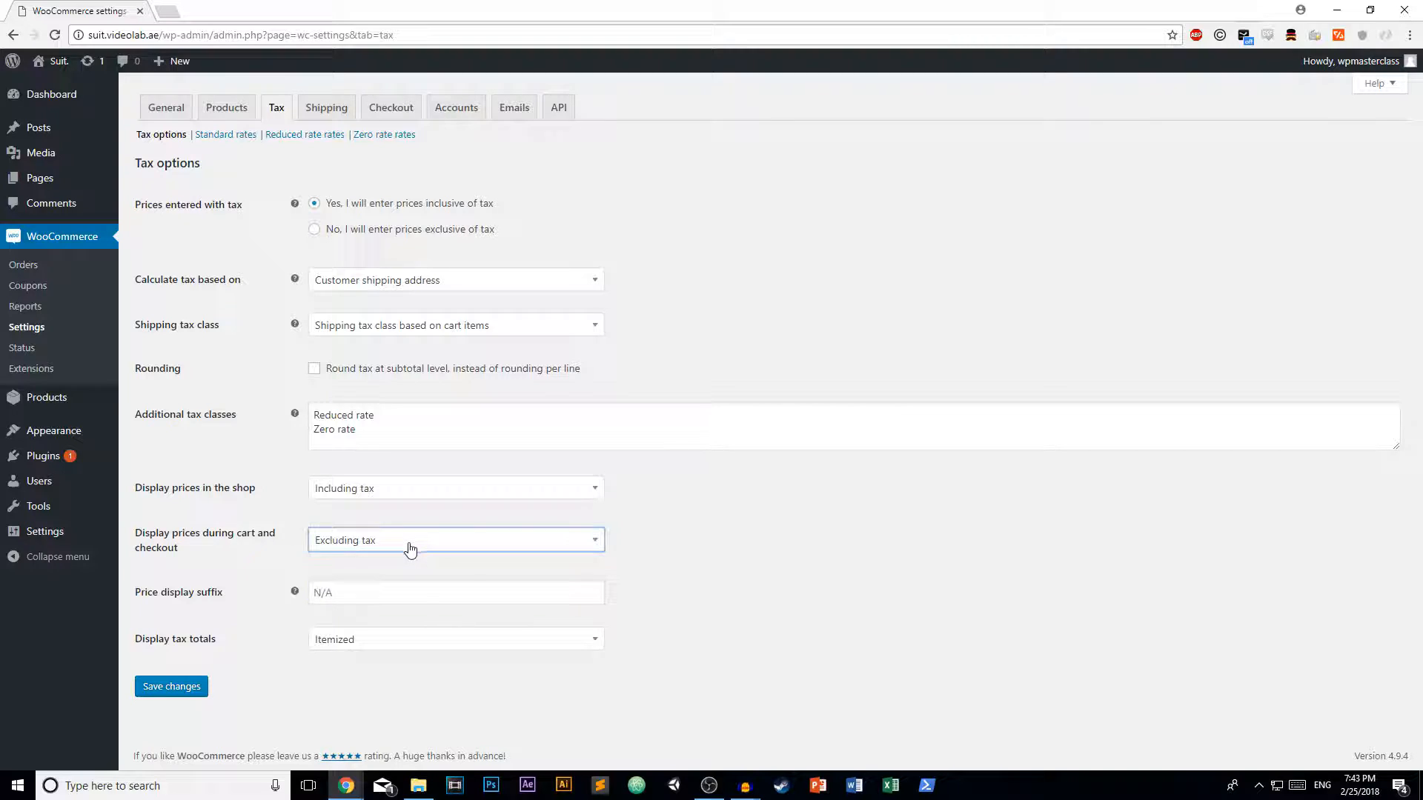
pyautogui.click(410, 549)
pyautogui.click(374, 561)
# Step: Leave the price display suffix empty, choose Itemized for the tax totals display and save the tax settings
pyautogui.click(326, 598)
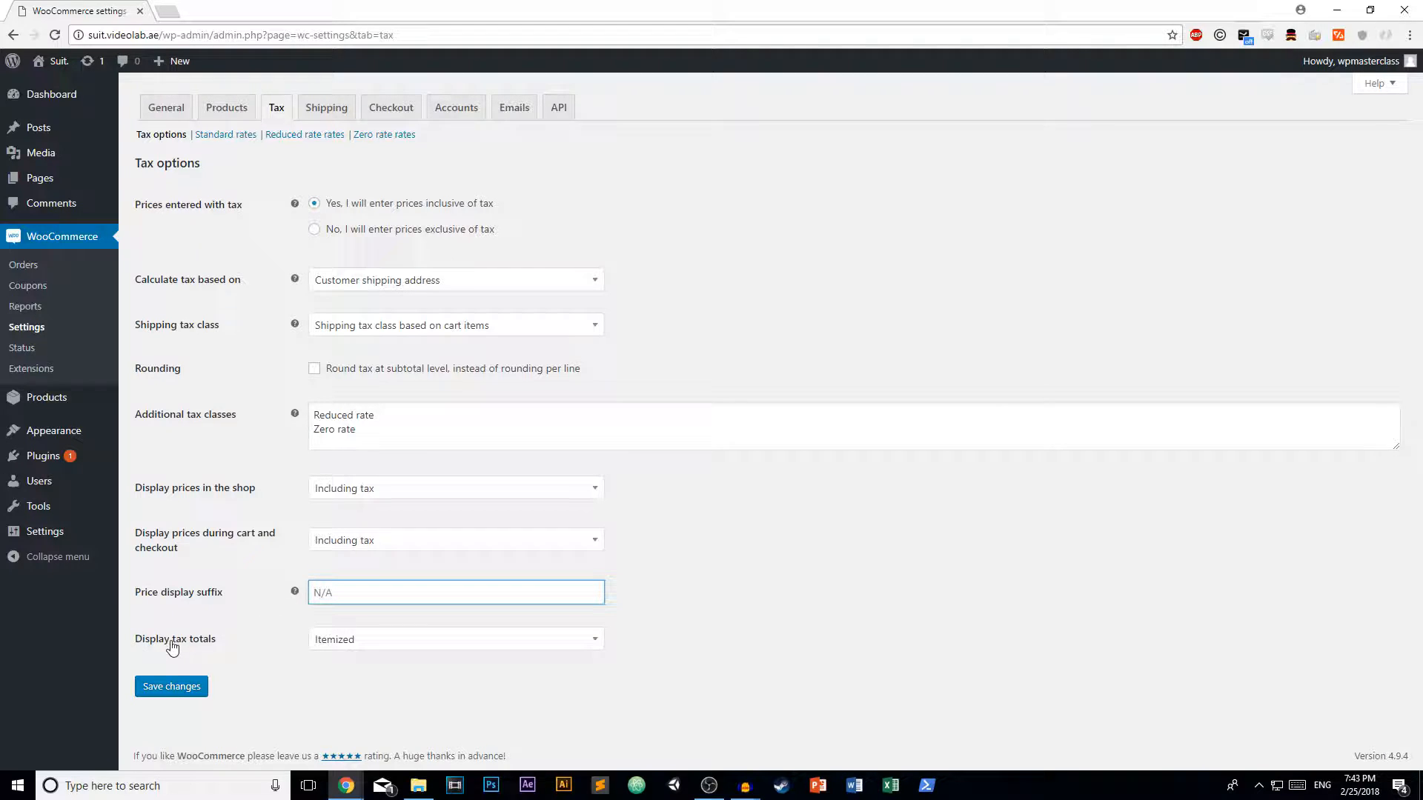
pyautogui.click(341, 642)
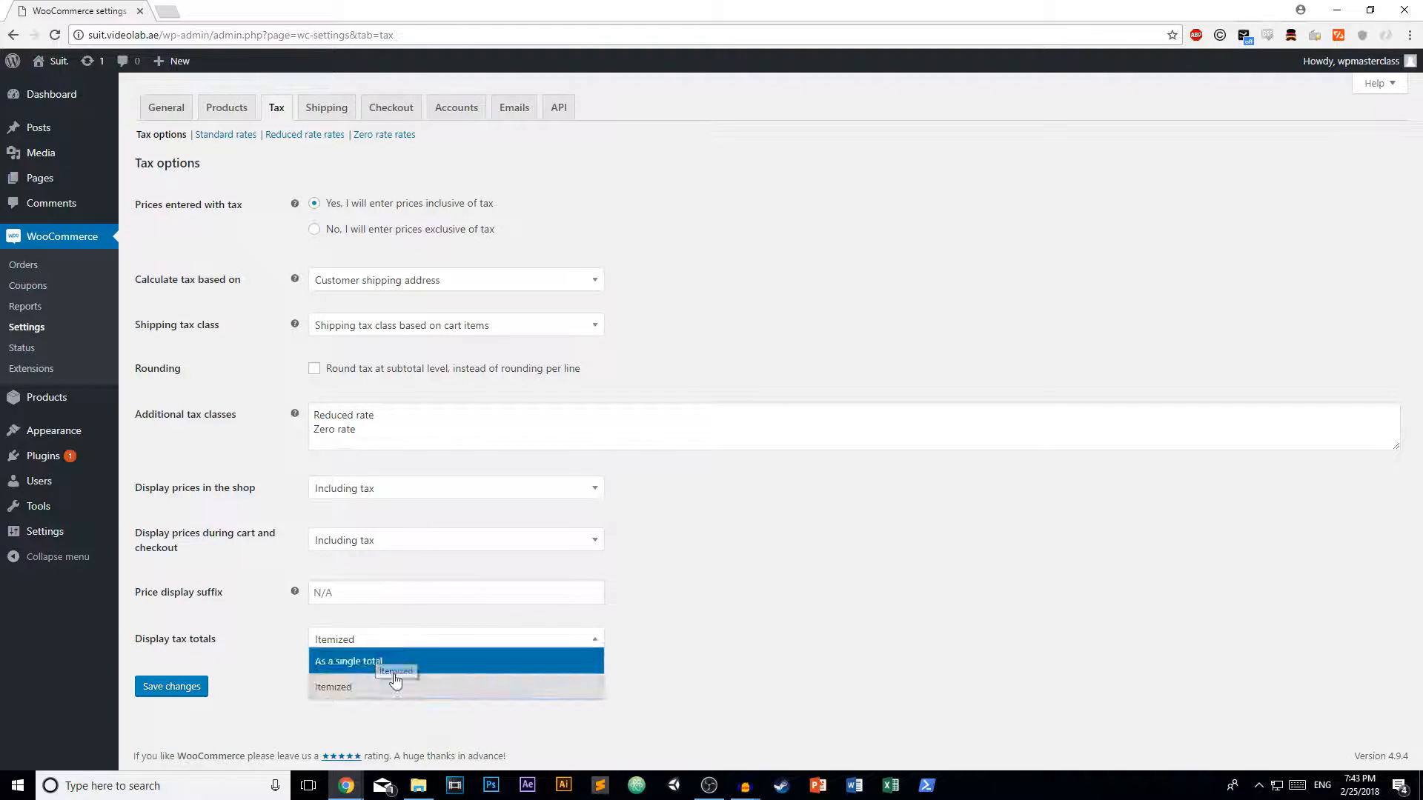
pyautogui.click(343, 682)
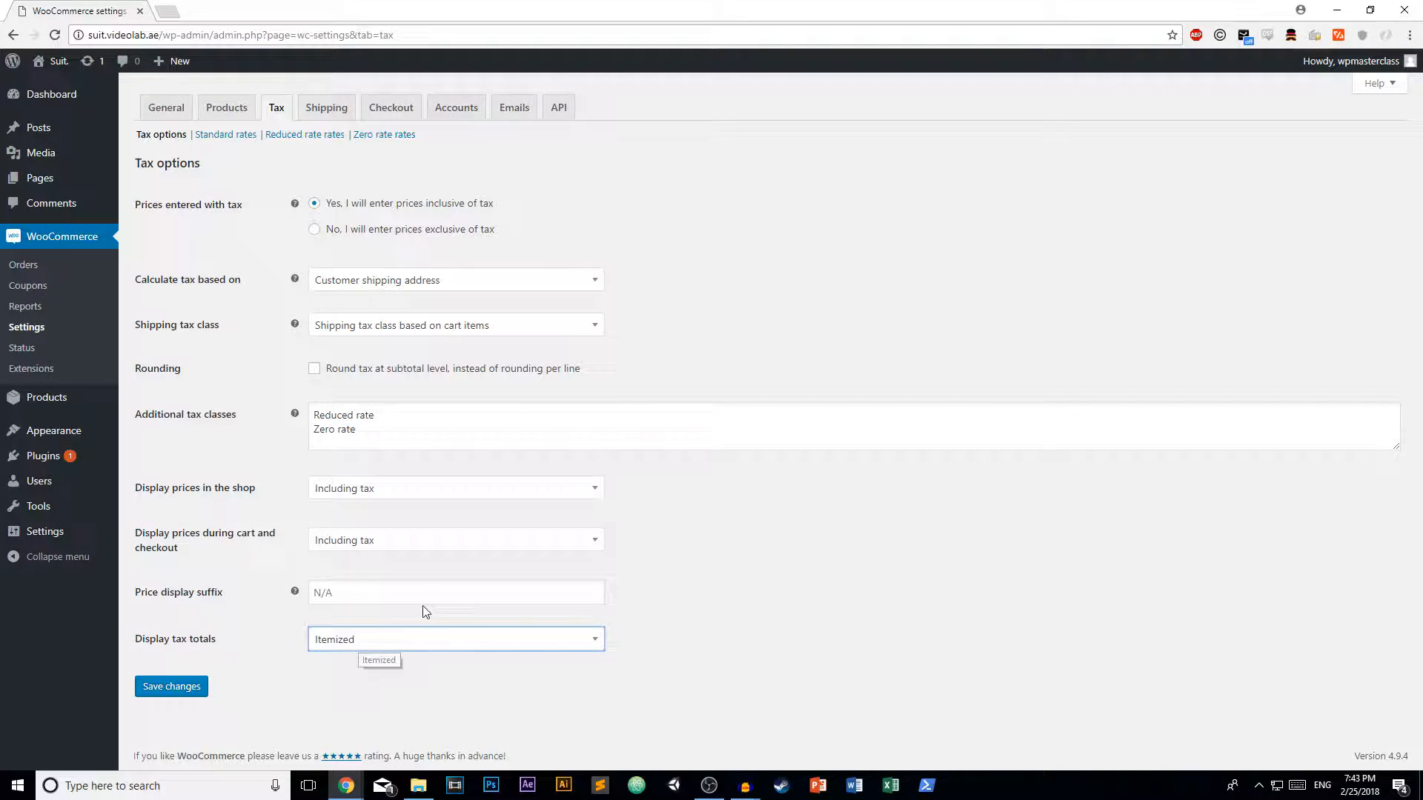
pyautogui.click(170, 692)
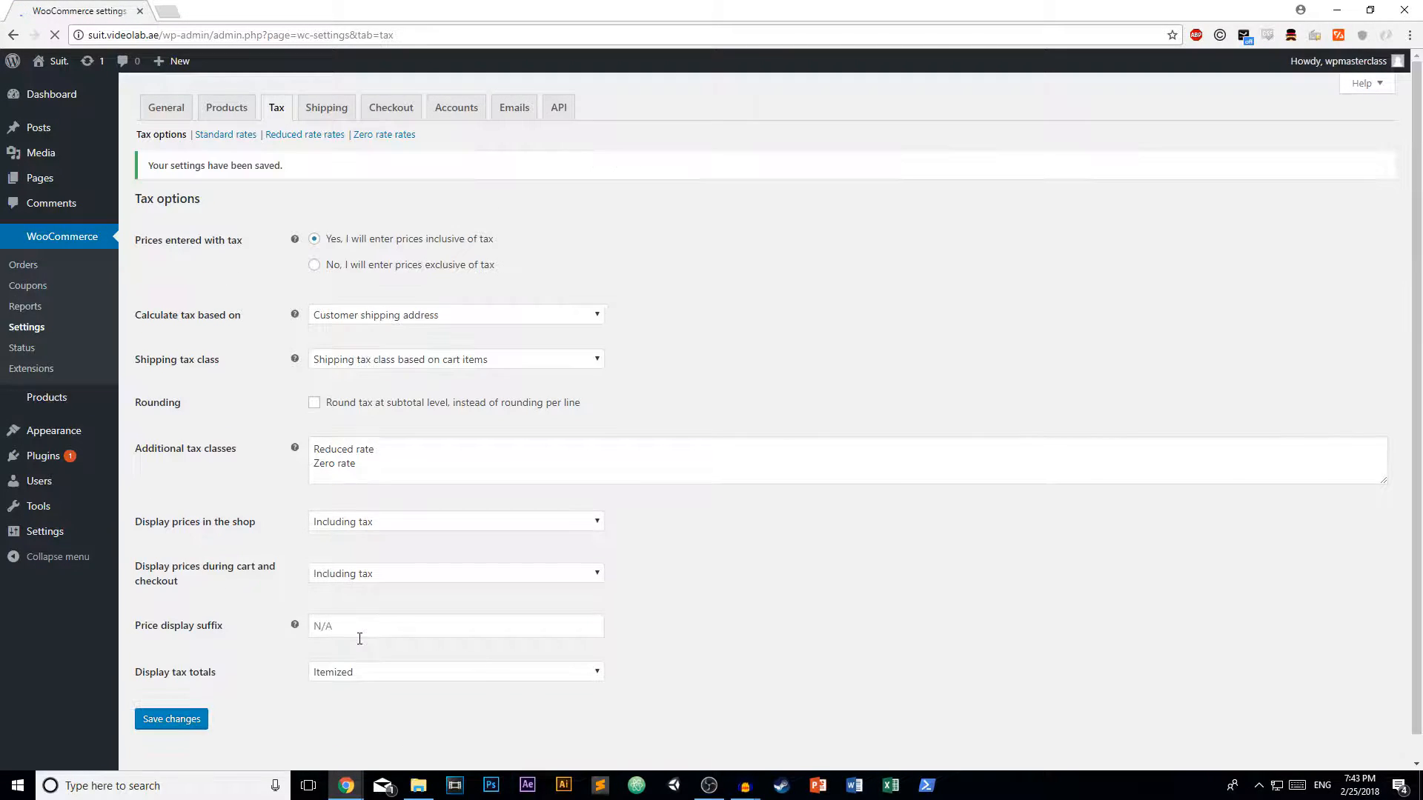
# Step: Examine the available choices for displaying tax totals
pyautogui.click(364, 675)
pyautogui.click(384, 683)
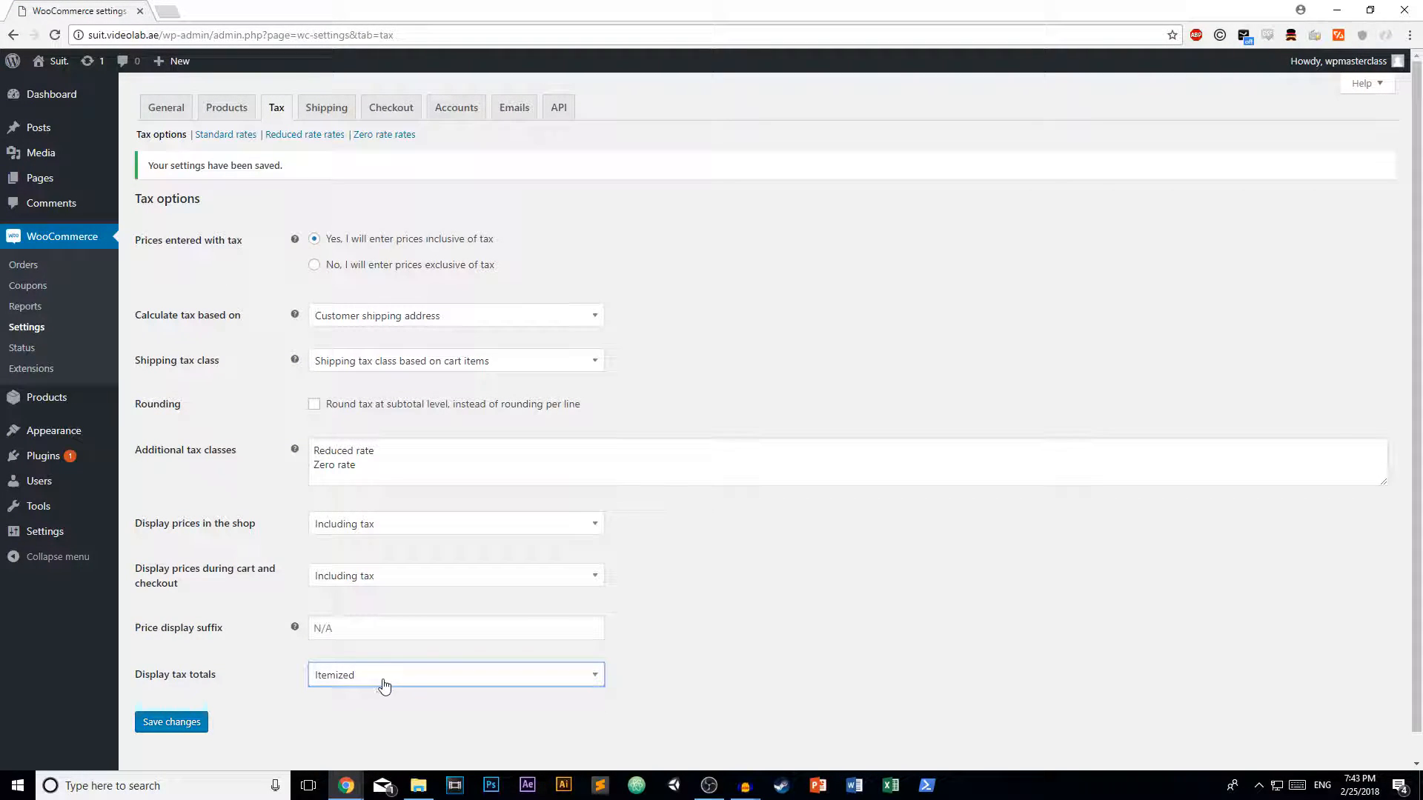
pyautogui.click(373, 683)
pyautogui.click(373, 681)
pyautogui.click(391, 685)
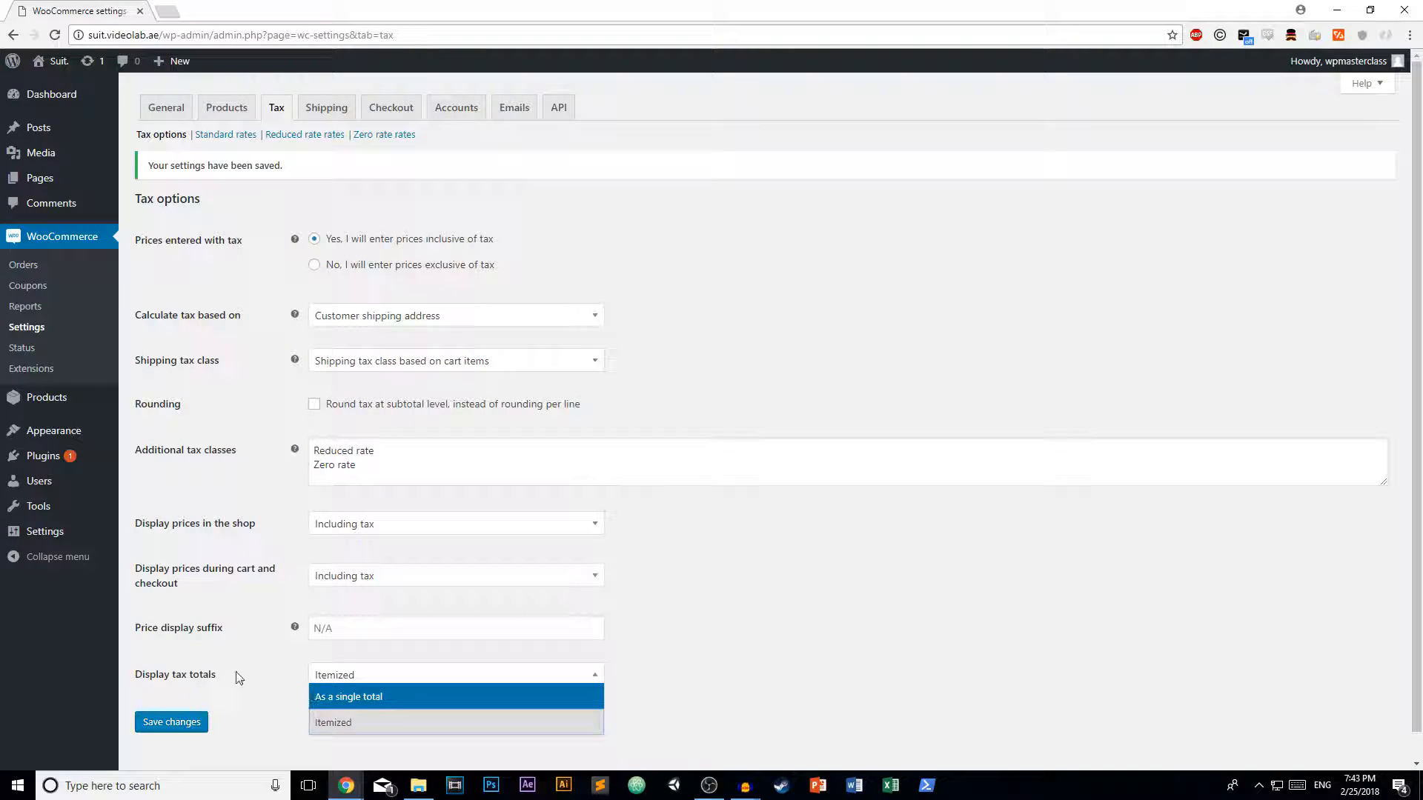
pyautogui.click(369, 676)
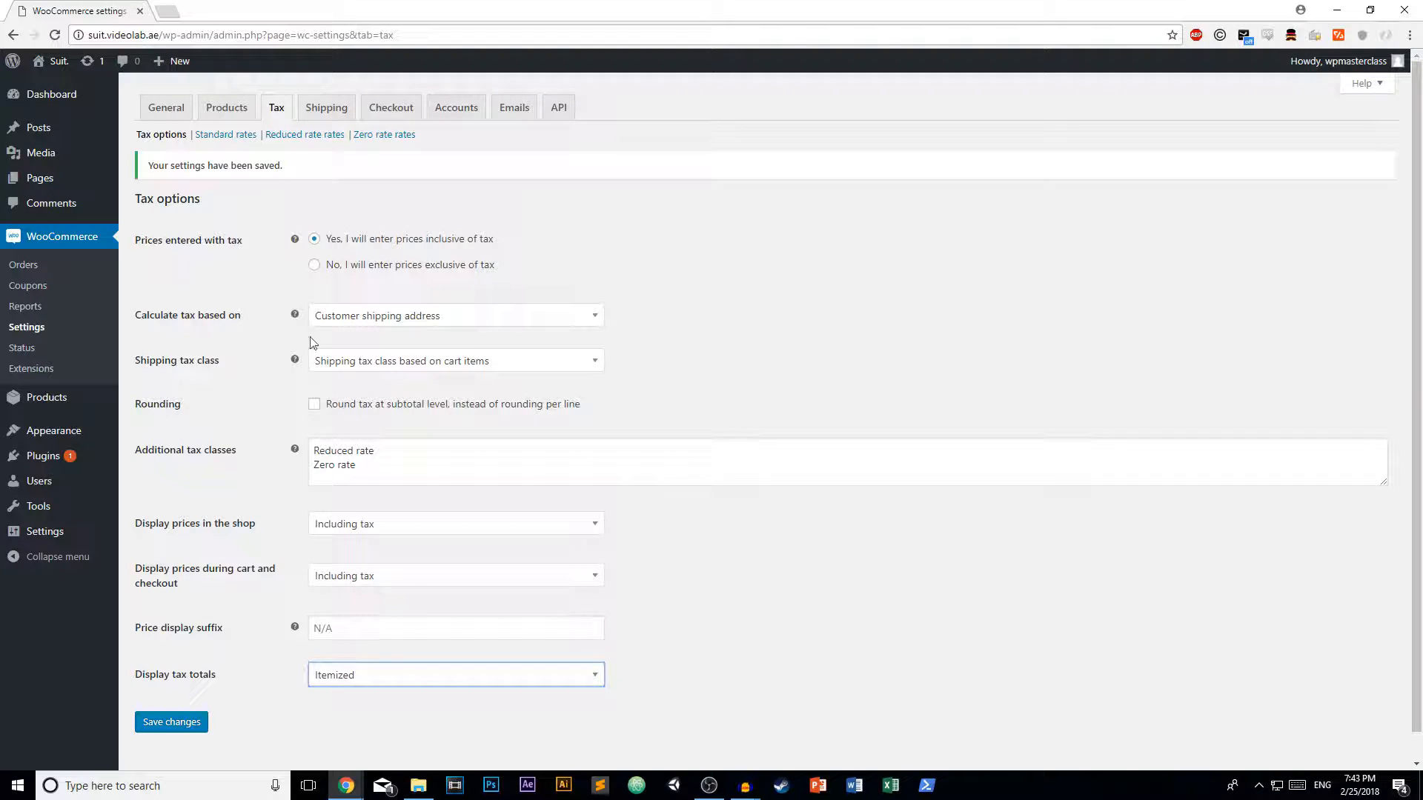
# Step: Go to the store's shipping settings and start a new shipping zone
pyautogui.click(339, 117)
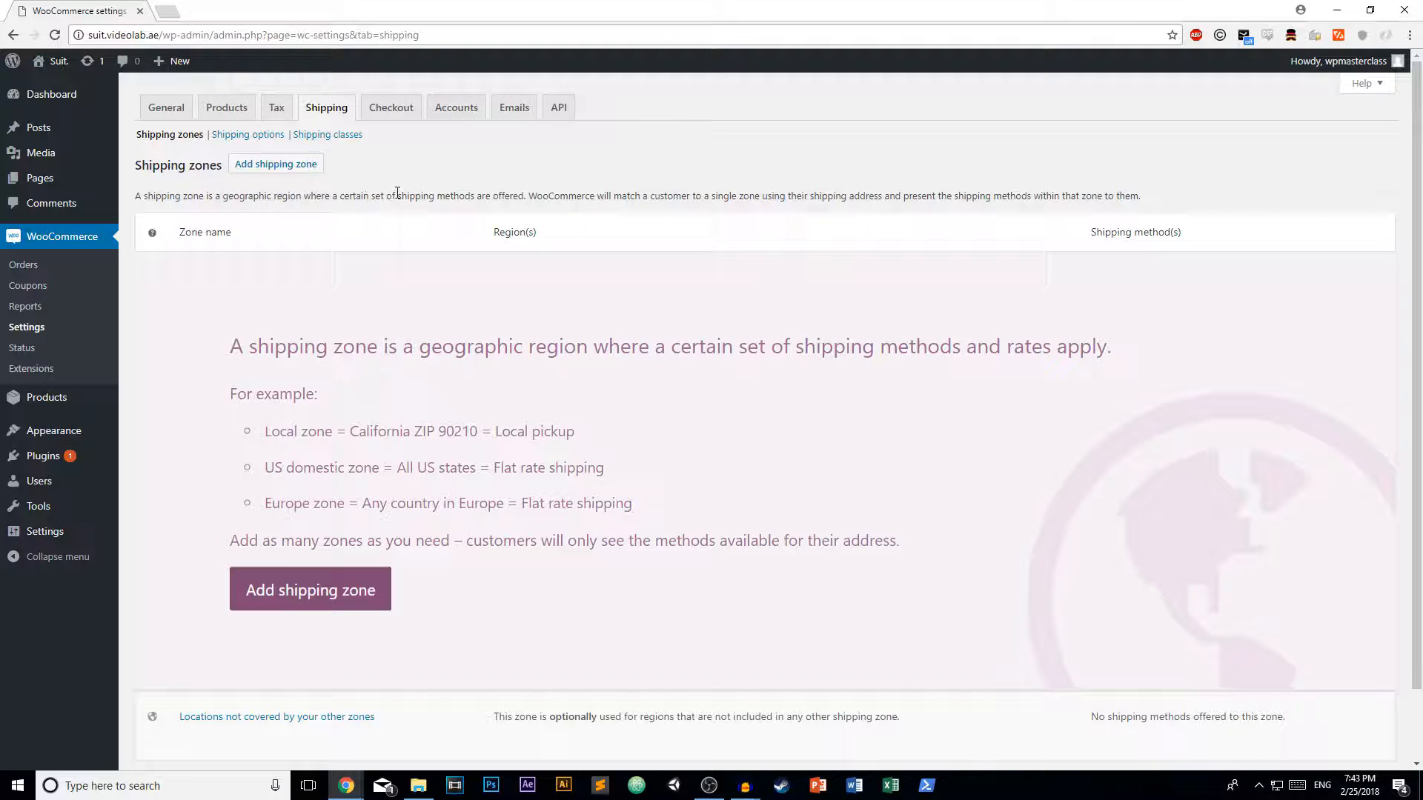
pyautogui.click(291, 167)
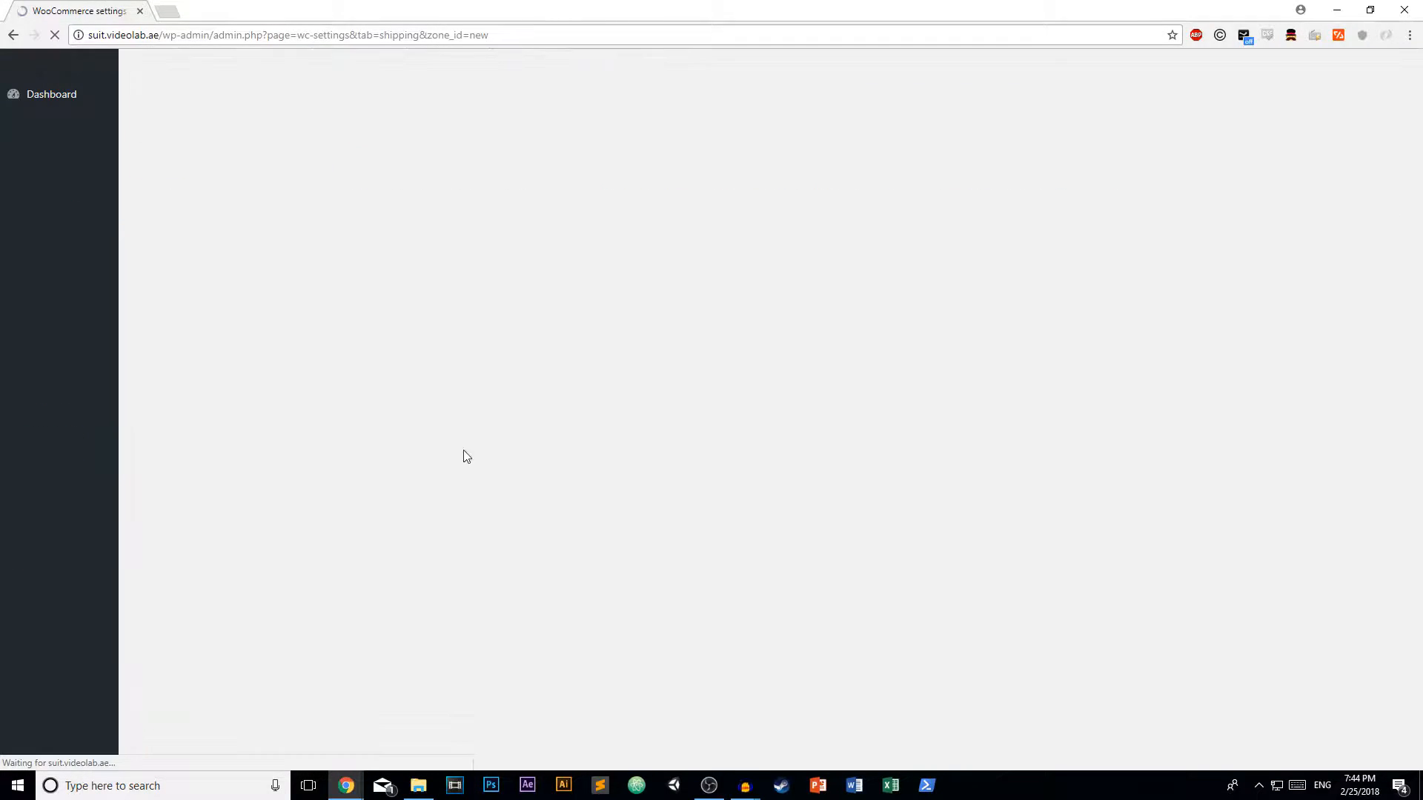
pyautogui.click(368, 209)
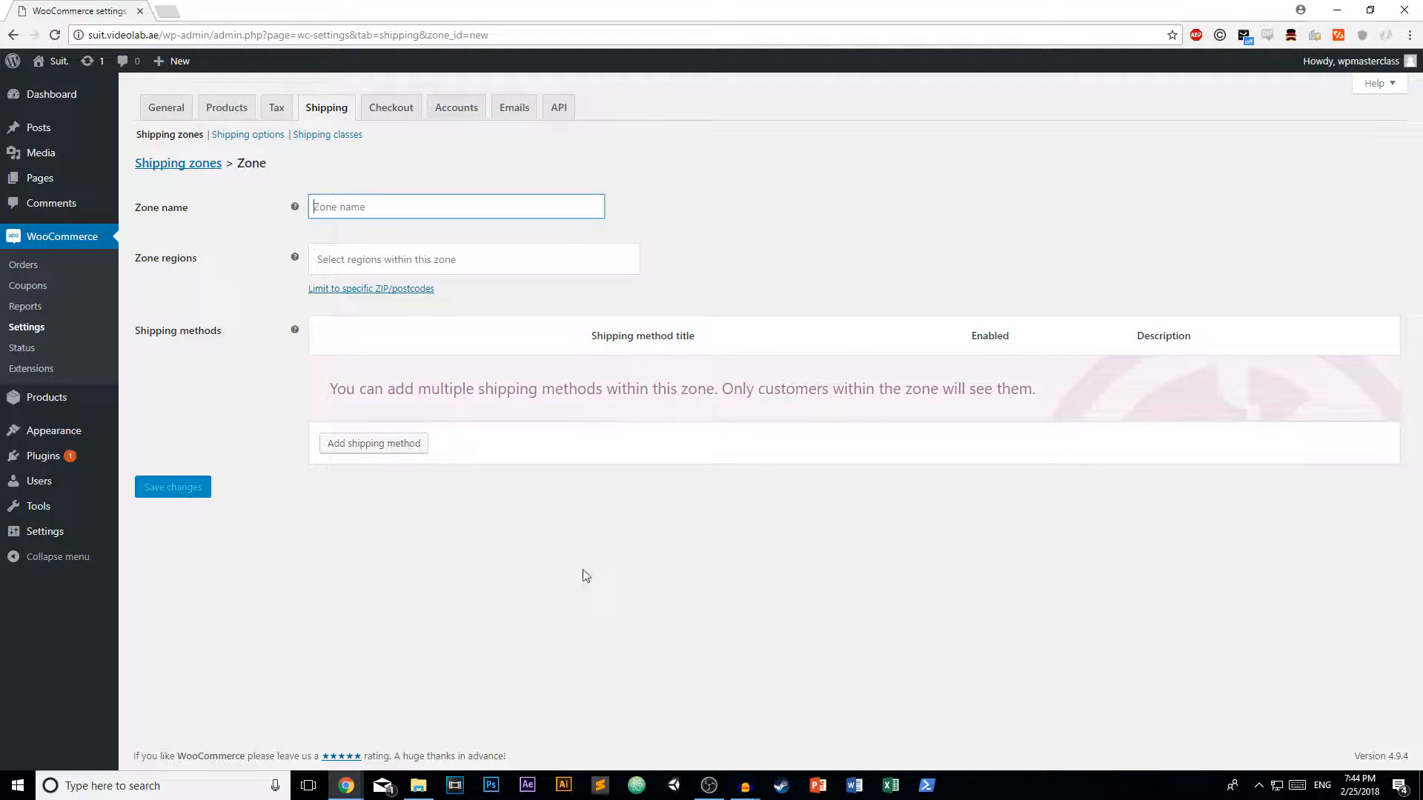
pyautogui.click(475, 259)
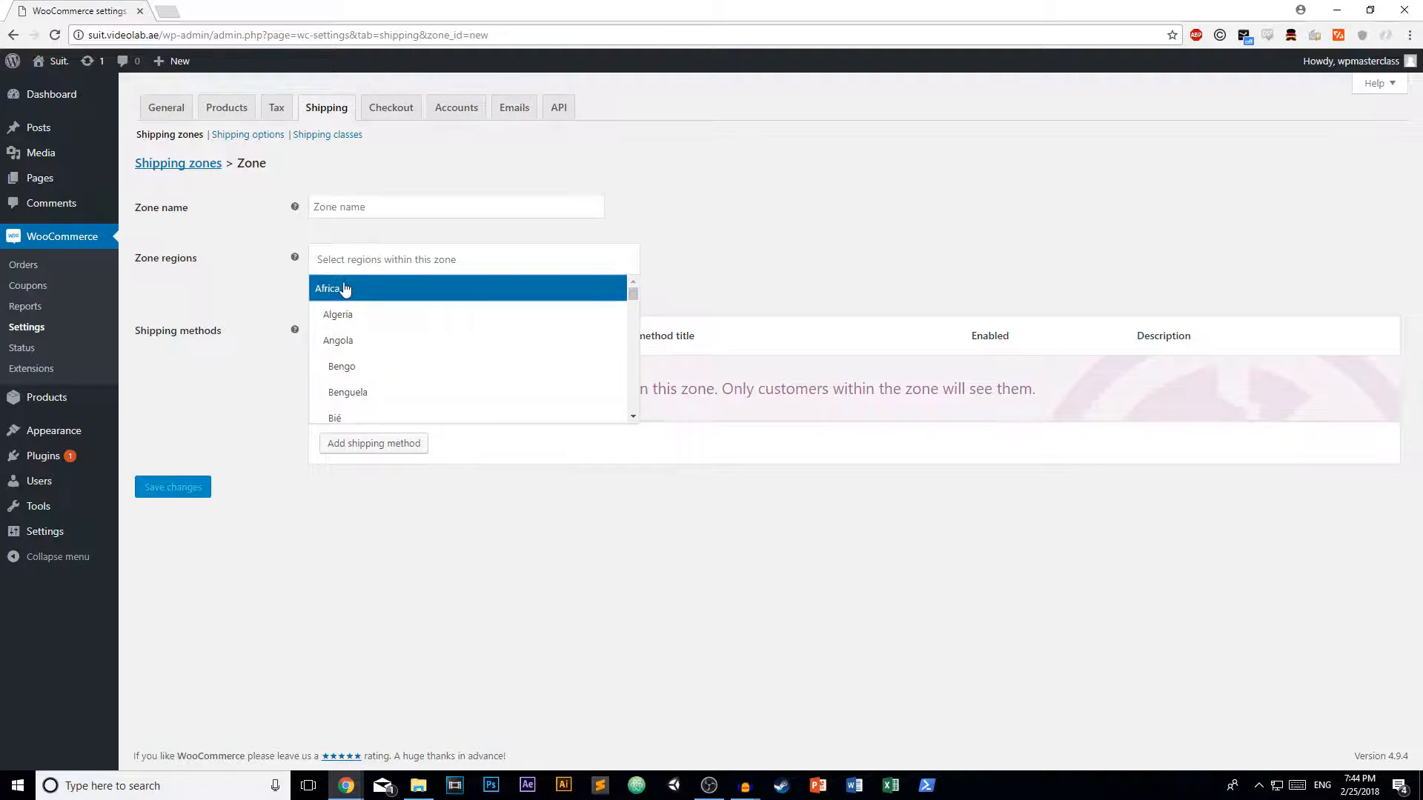
pyautogui.click(352, 289)
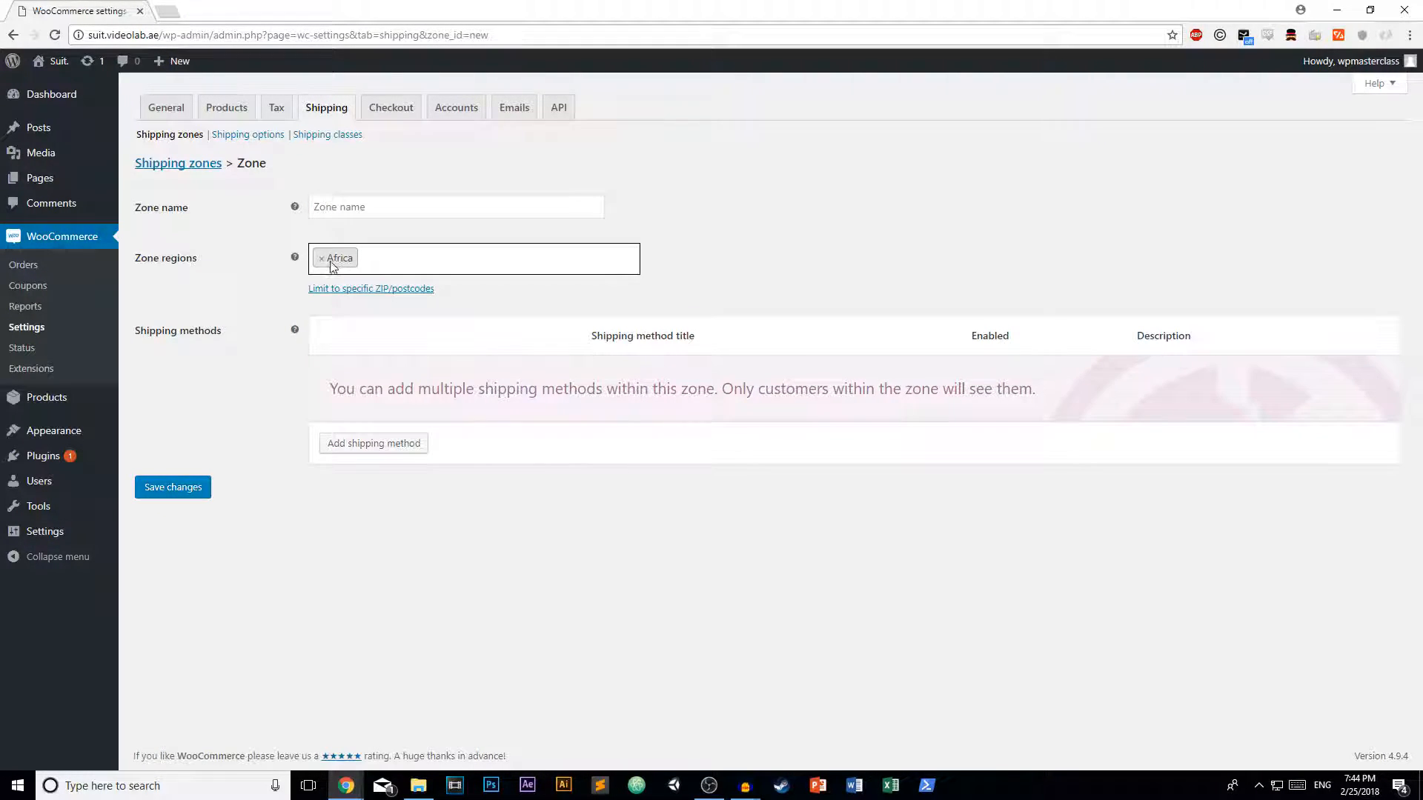
pyautogui.click(322, 258)
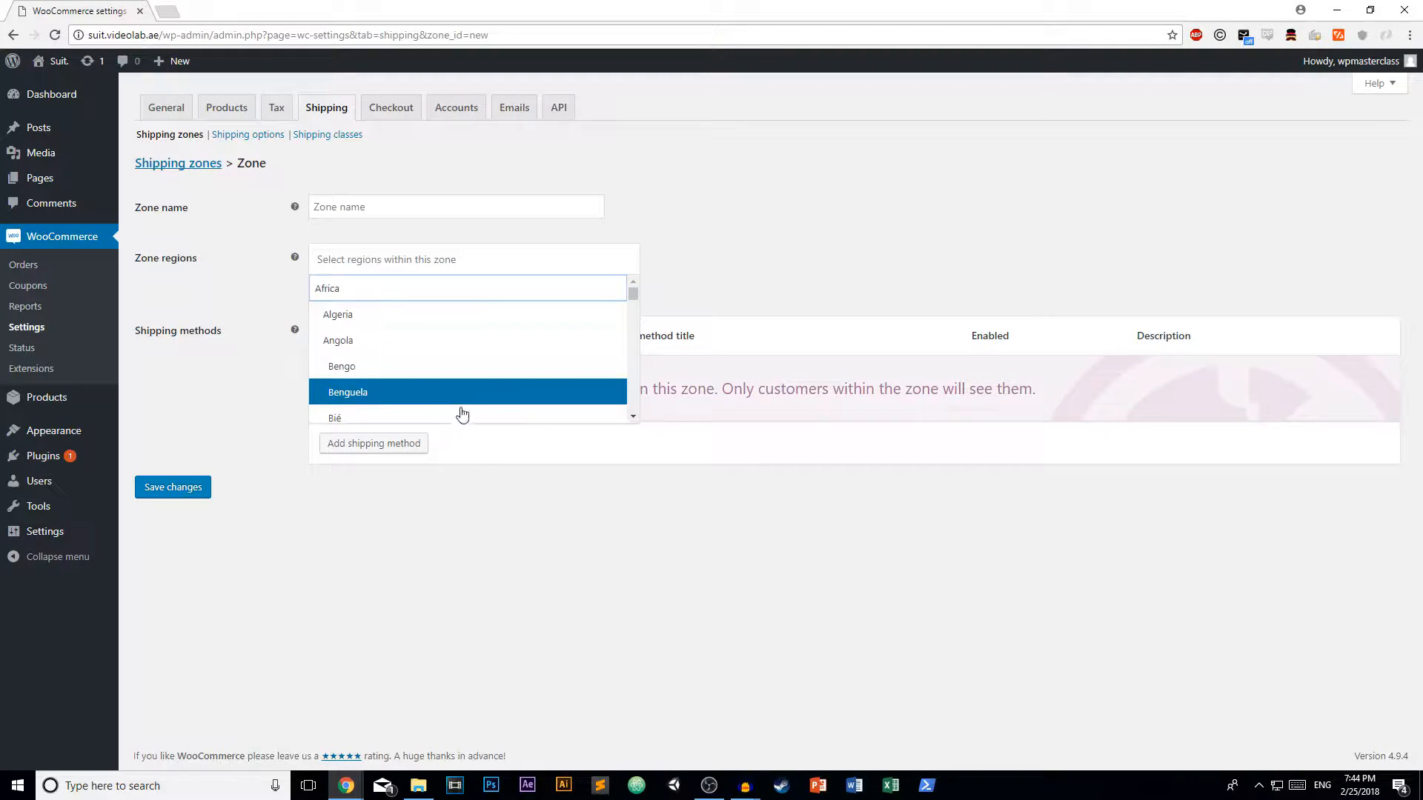
pyautogui.click(410, 542)
# Step: Name the zone "East Africa" and add Sudan, Somalia and Kenya as its regions
pyautogui.click(411, 208)
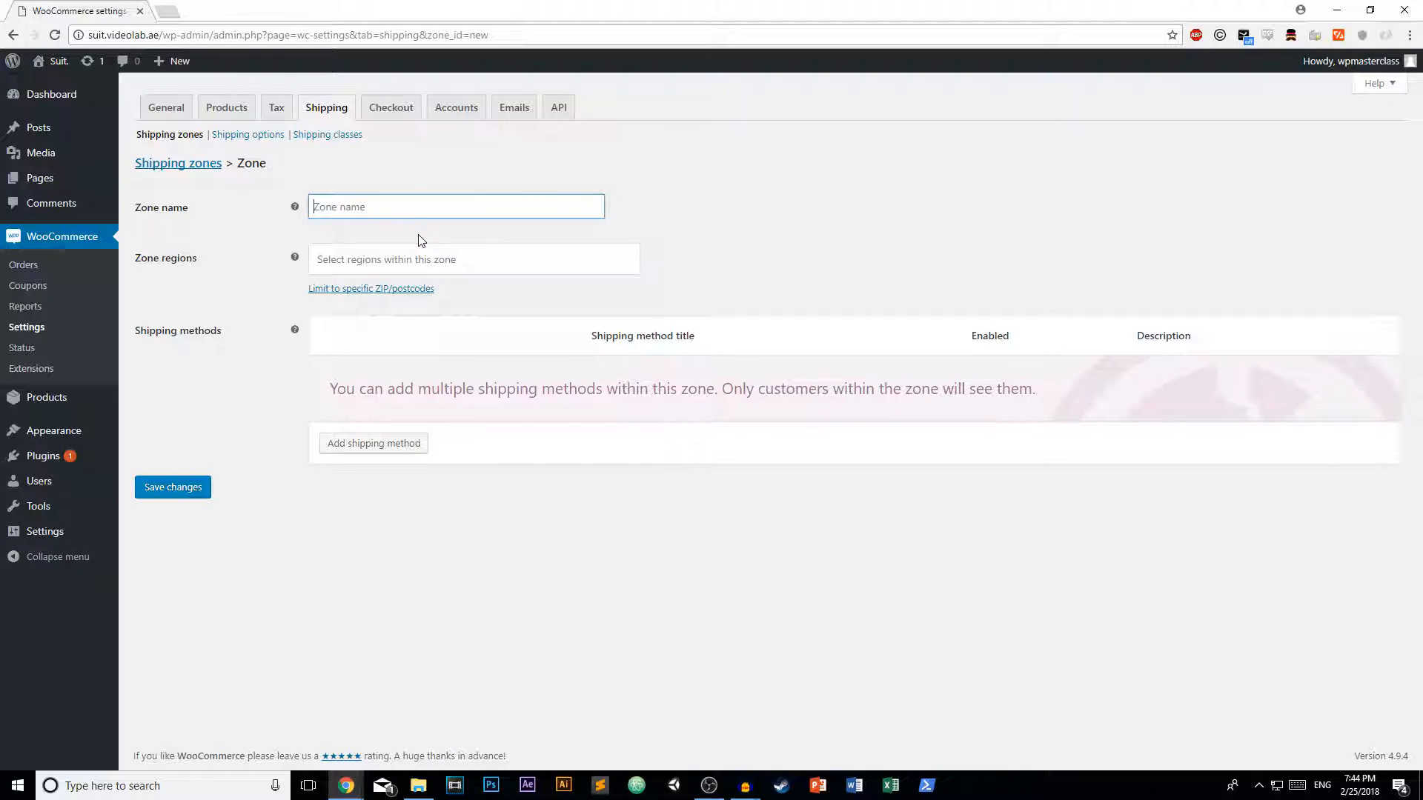
pyautogui.write('East Africa')
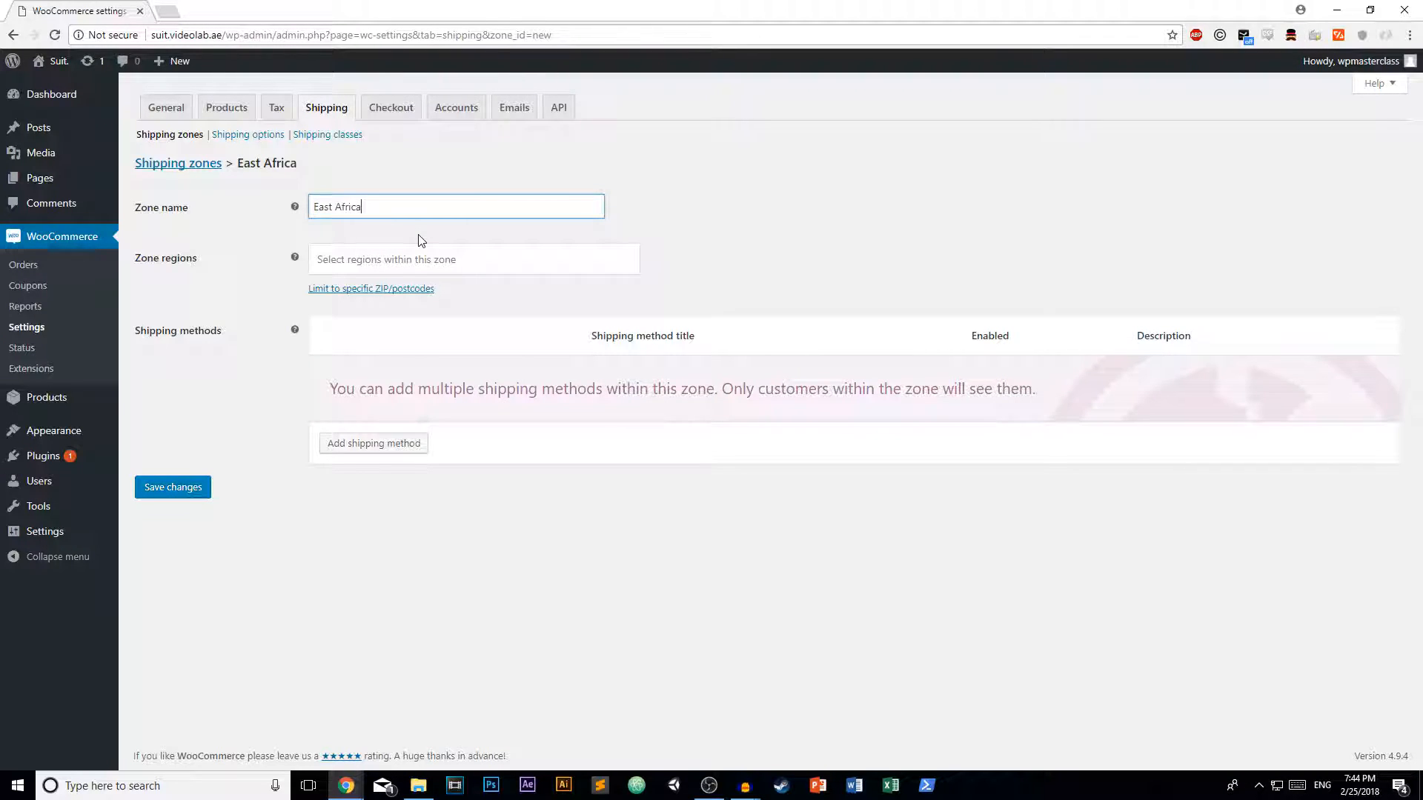
pyautogui.click(449, 259)
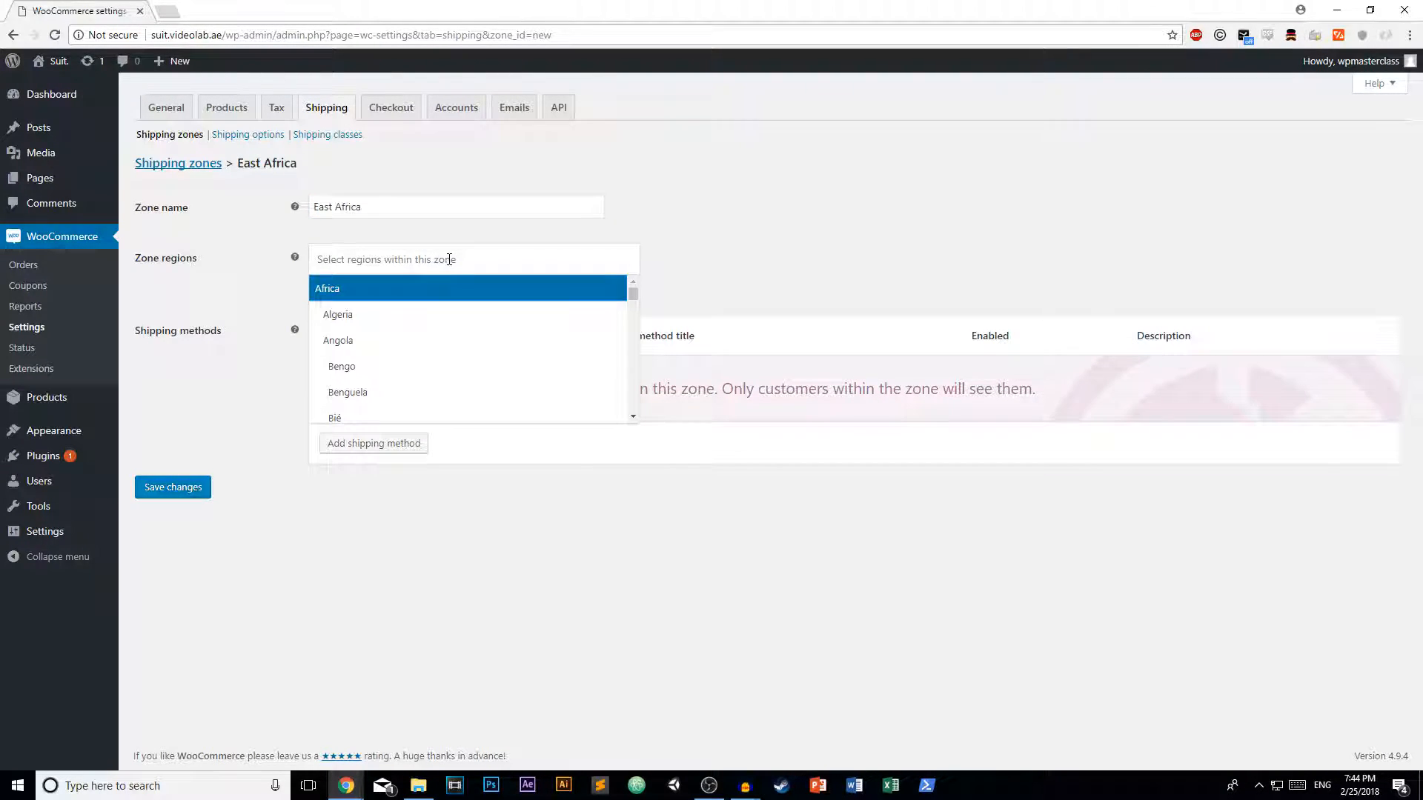
pyautogui.write('sau')
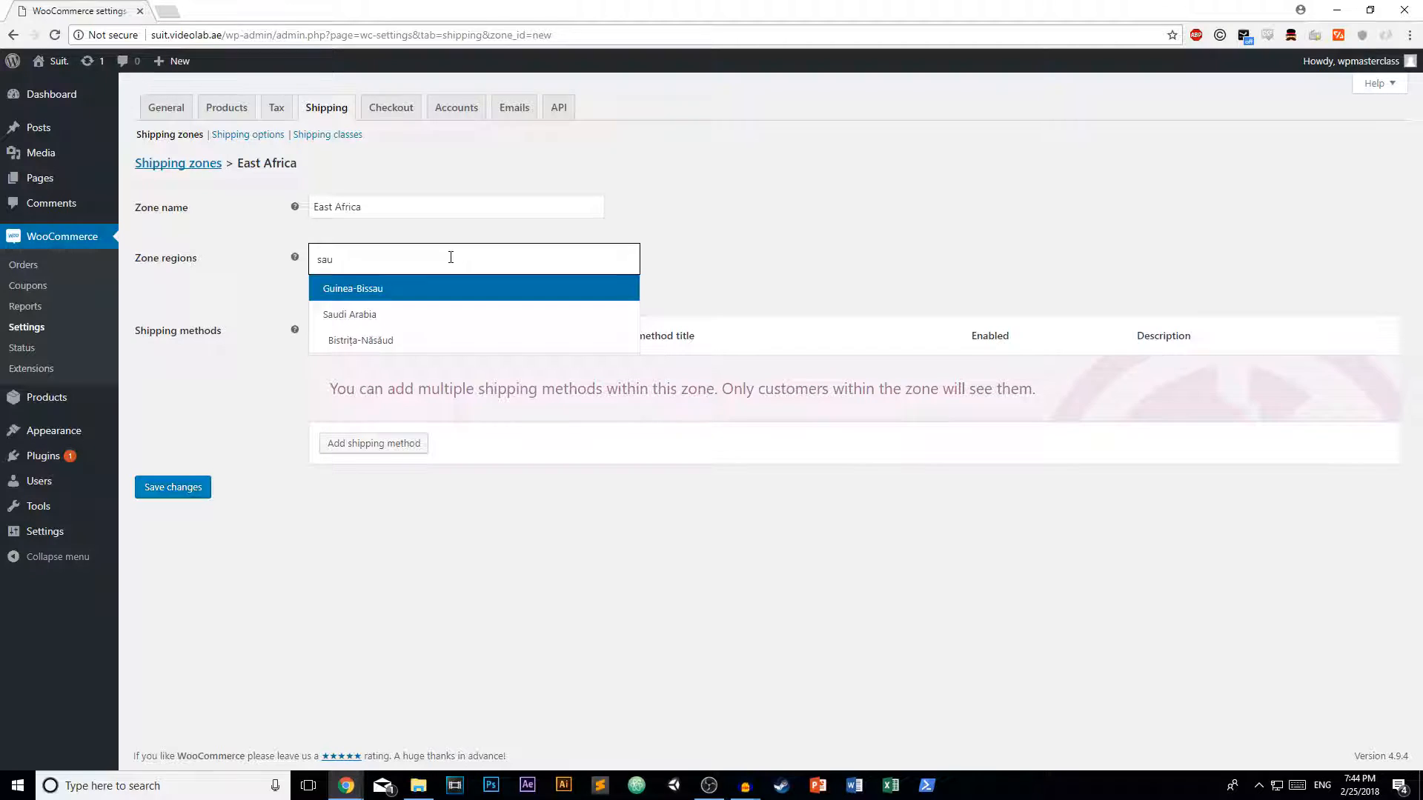
pyautogui.press('BackSpace')
pyautogui.press('BackSpace')
pyautogui.write('udan')
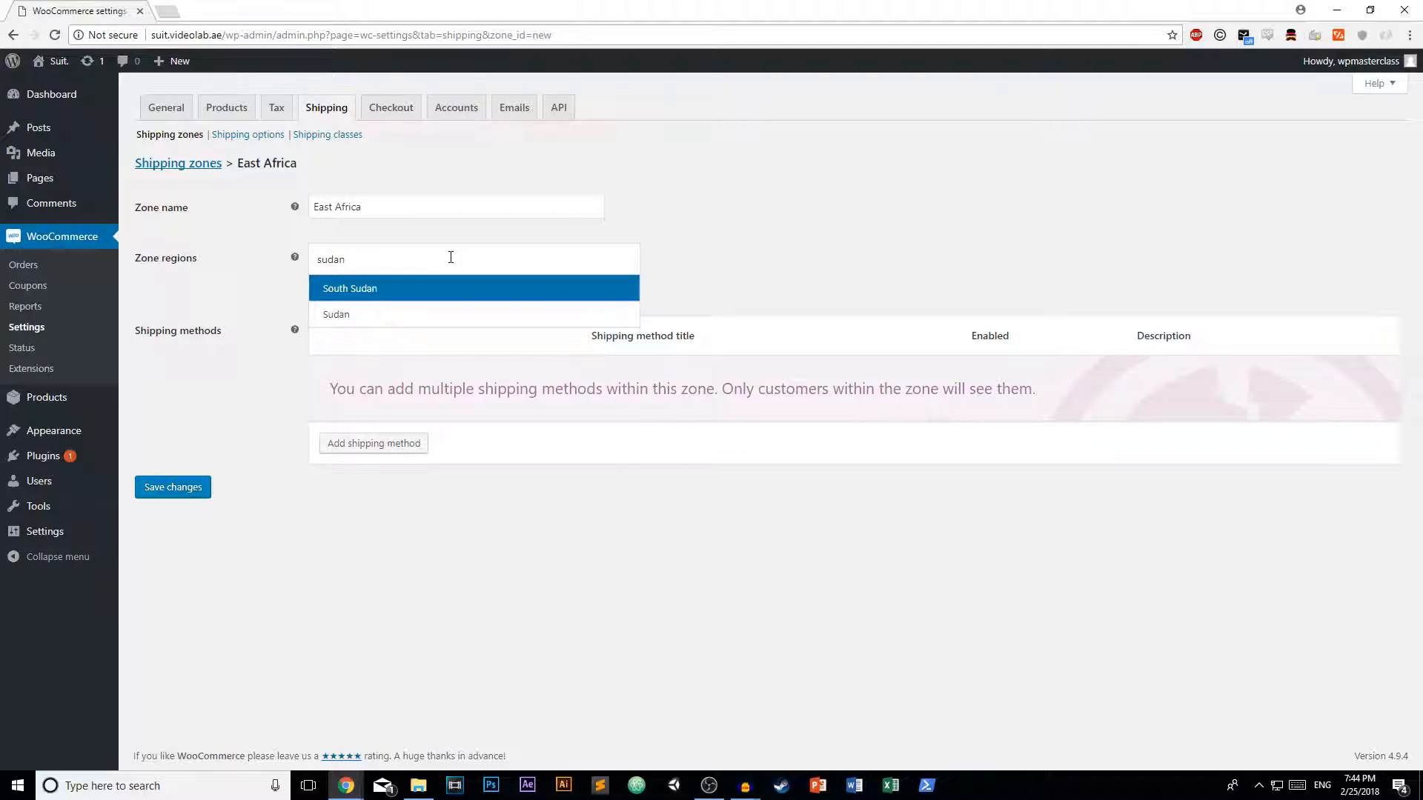
pyautogui.click(430, 312)
pyautogui.write('somal')
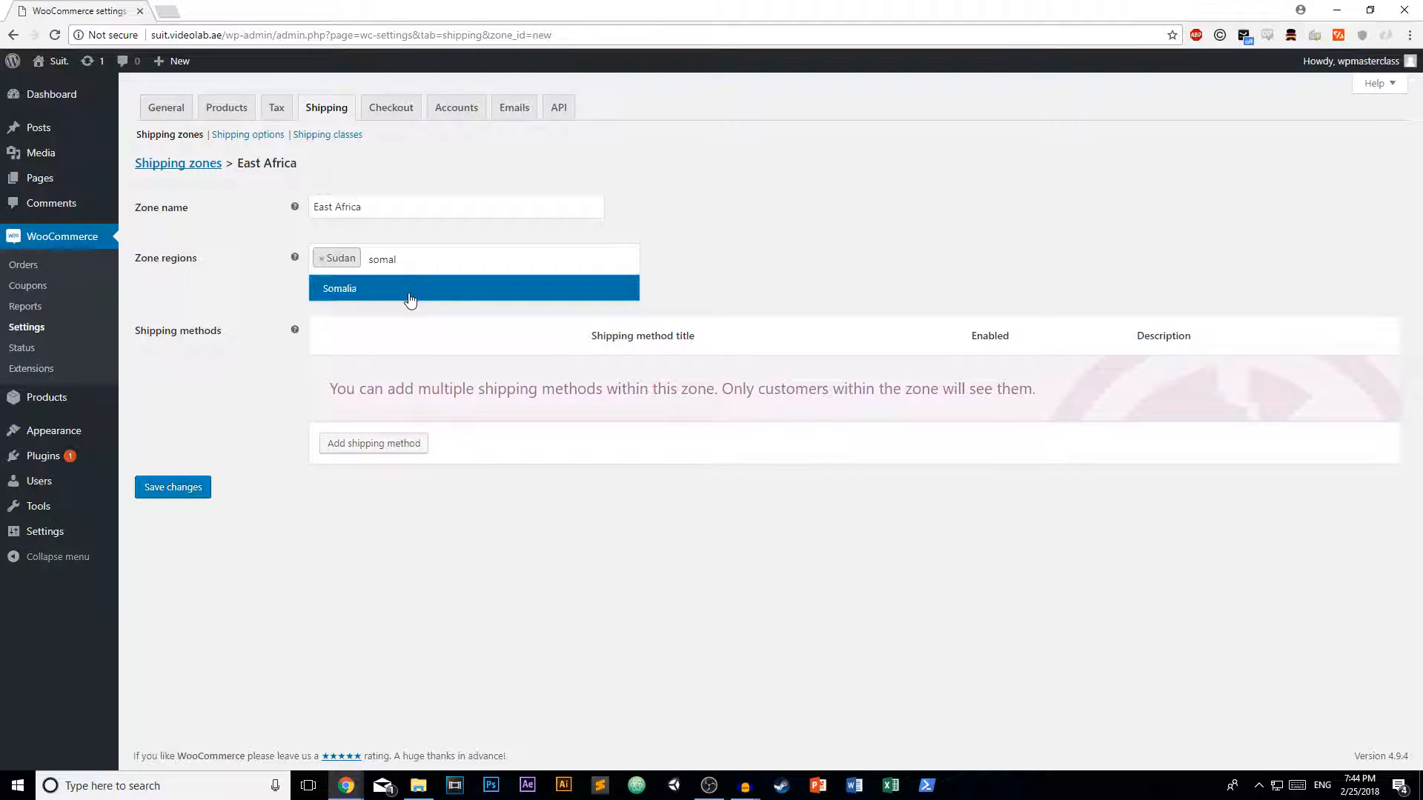
pyautogui.click(407, 295)
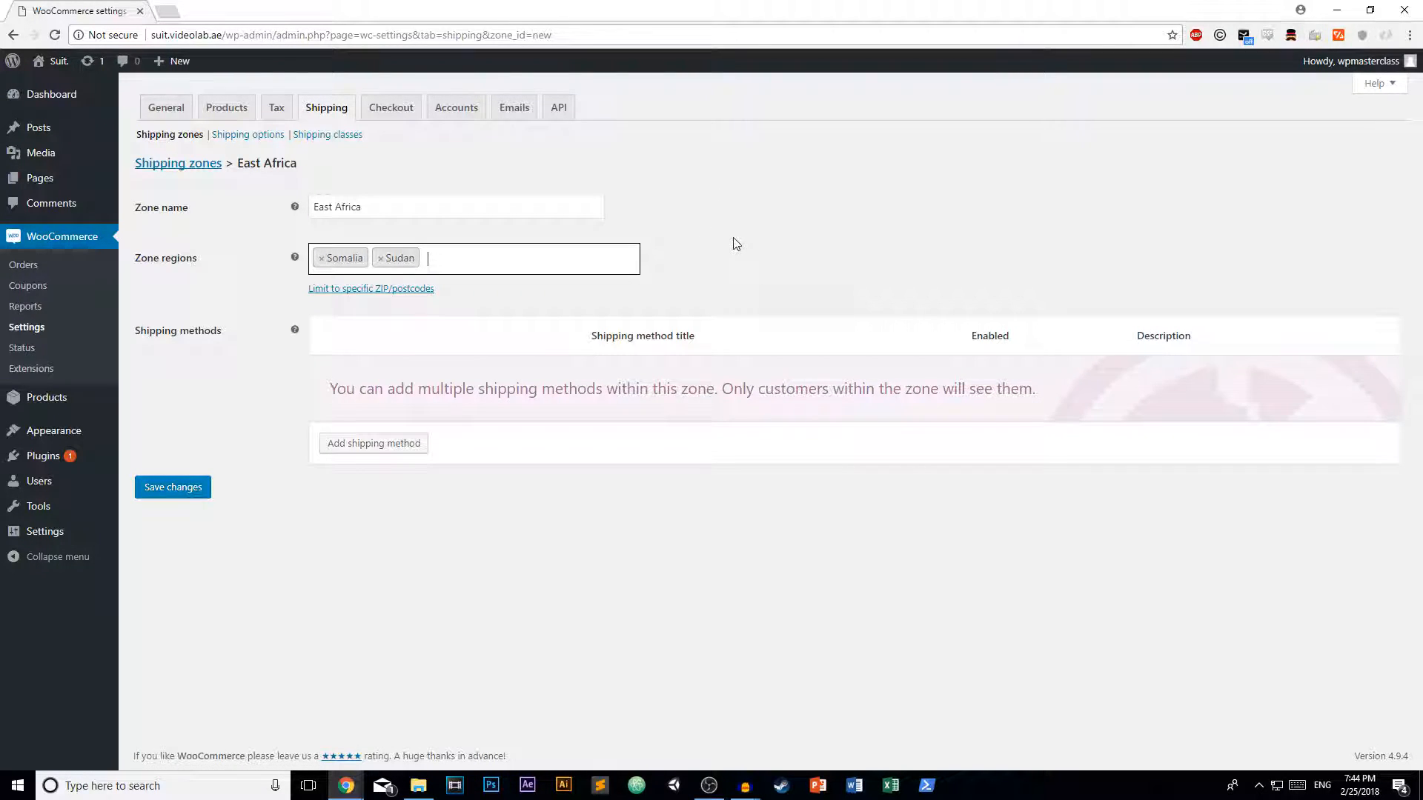
pyautogui.write('kenya')
pyautogui.click(445, 289)
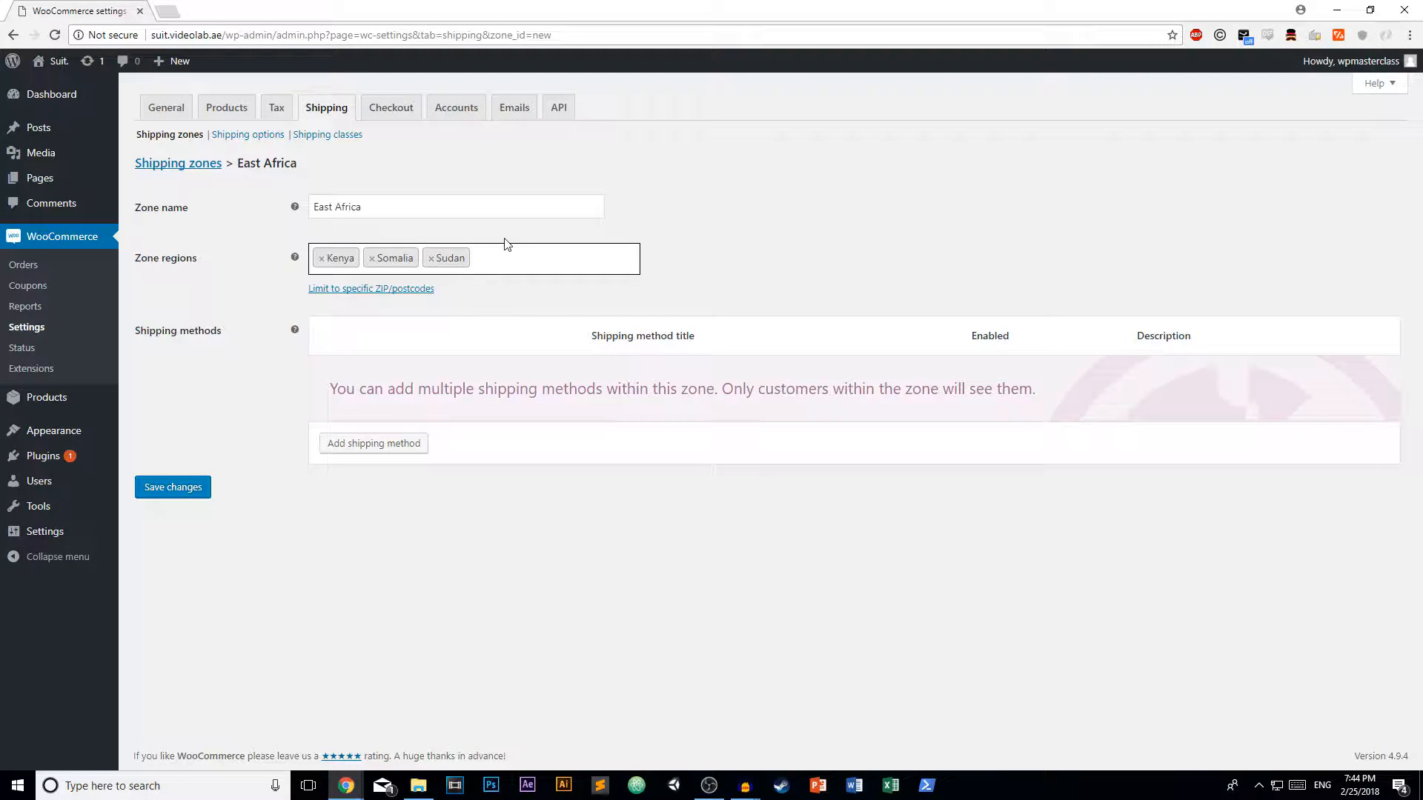
# Step: Add the Flat rate shipping method to the East Africa zone after trying out Local pickup and Free shipping in the selection
pyautogui.click(377, 445)
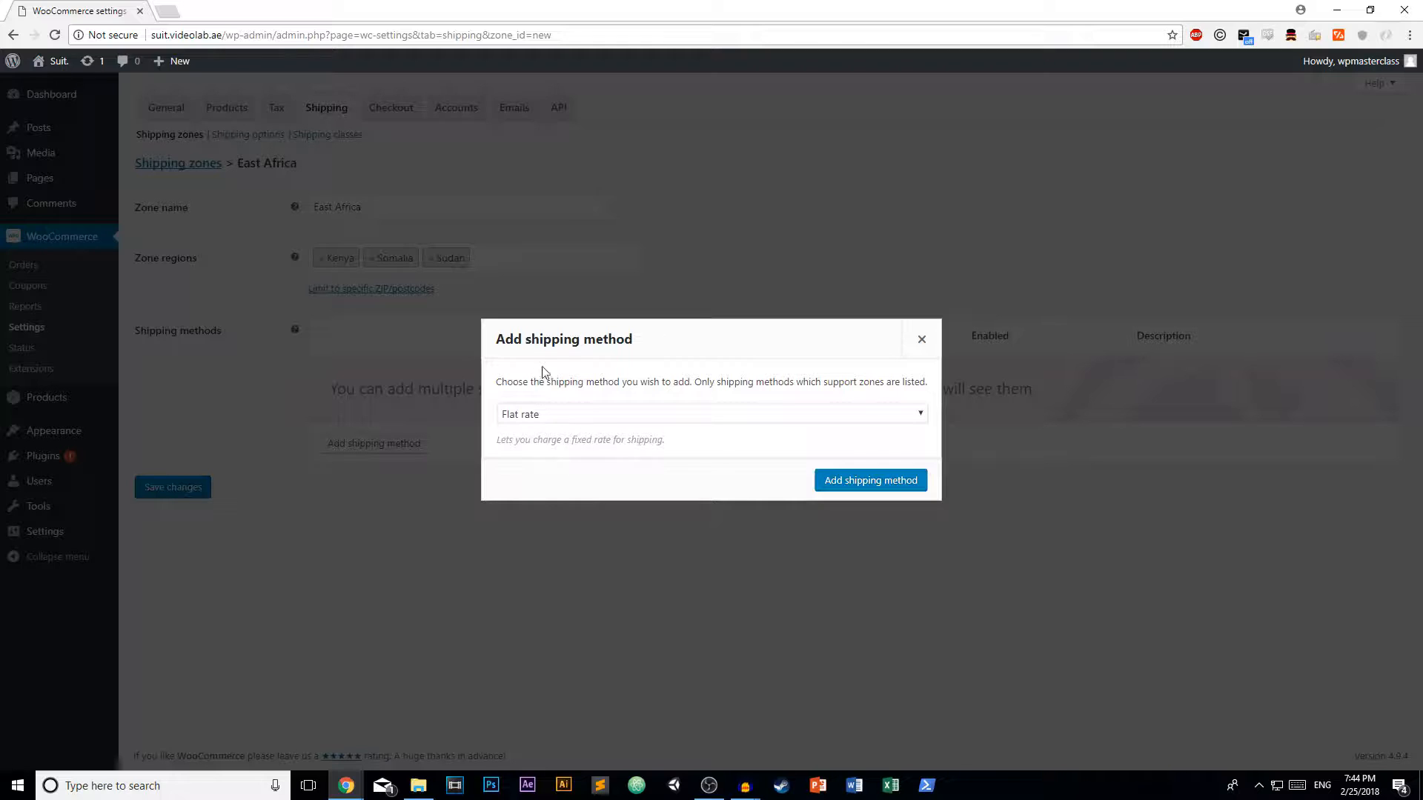
pyautogui.click(536, 415)
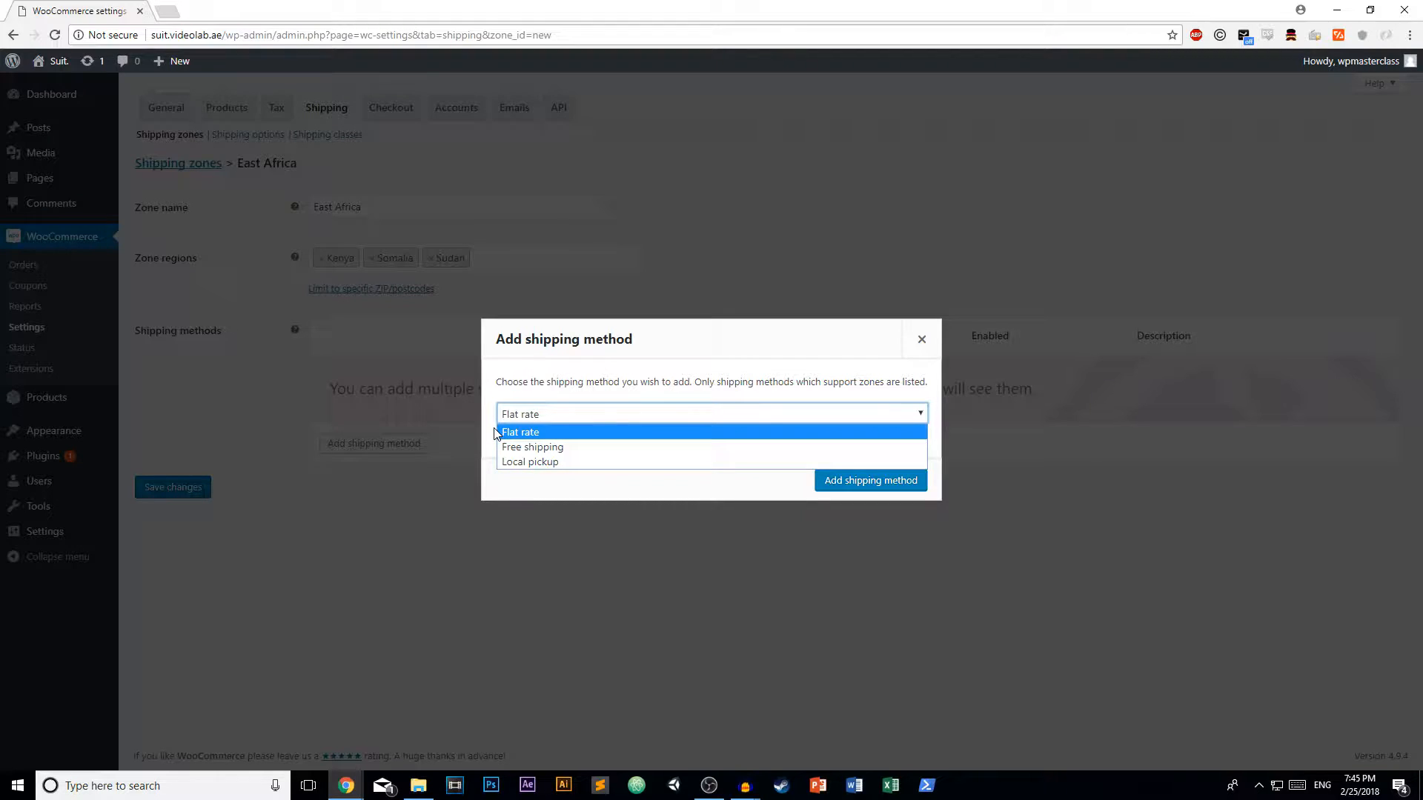
pyautogui.click(546, 463)
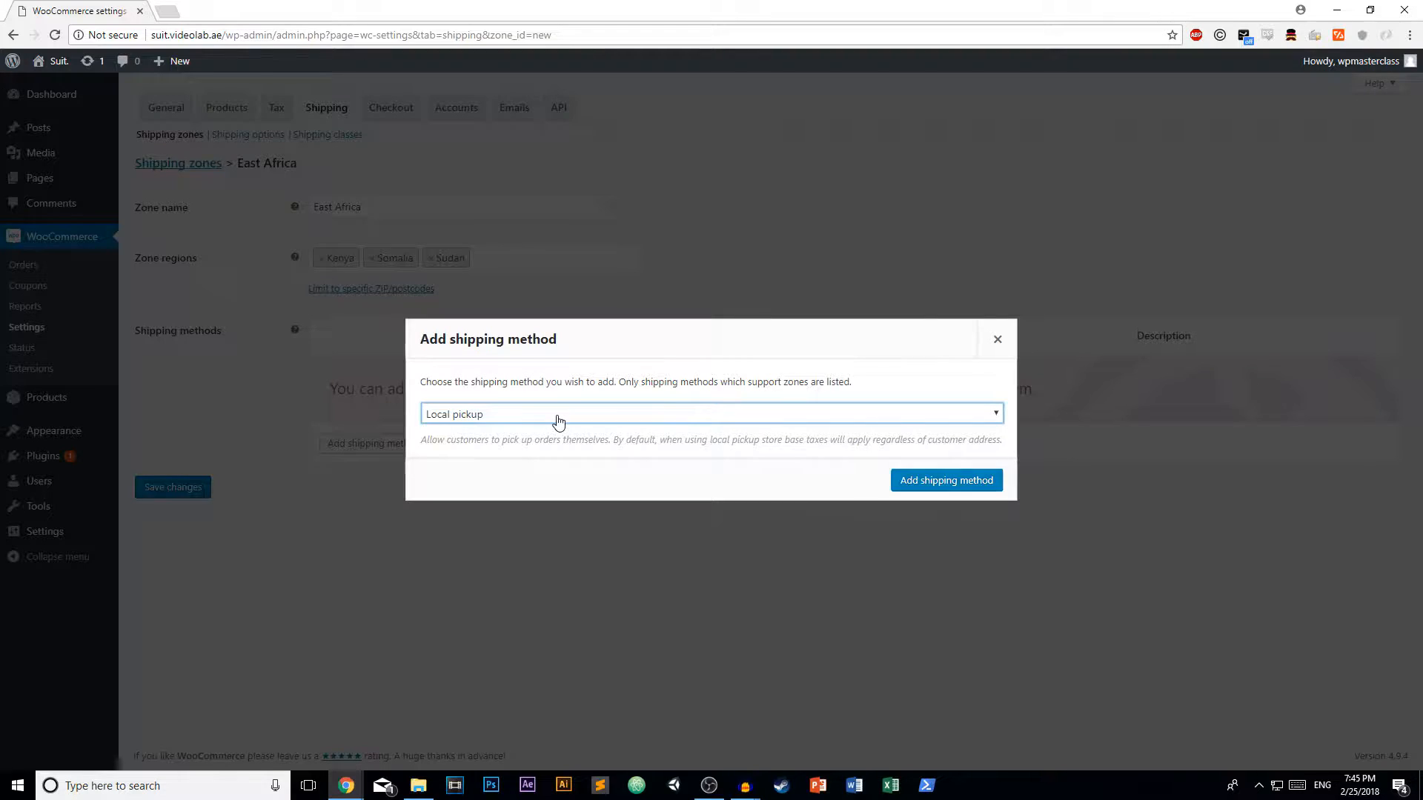
pyautogui.click(559, 421)
pyautogui.click(514, 448)
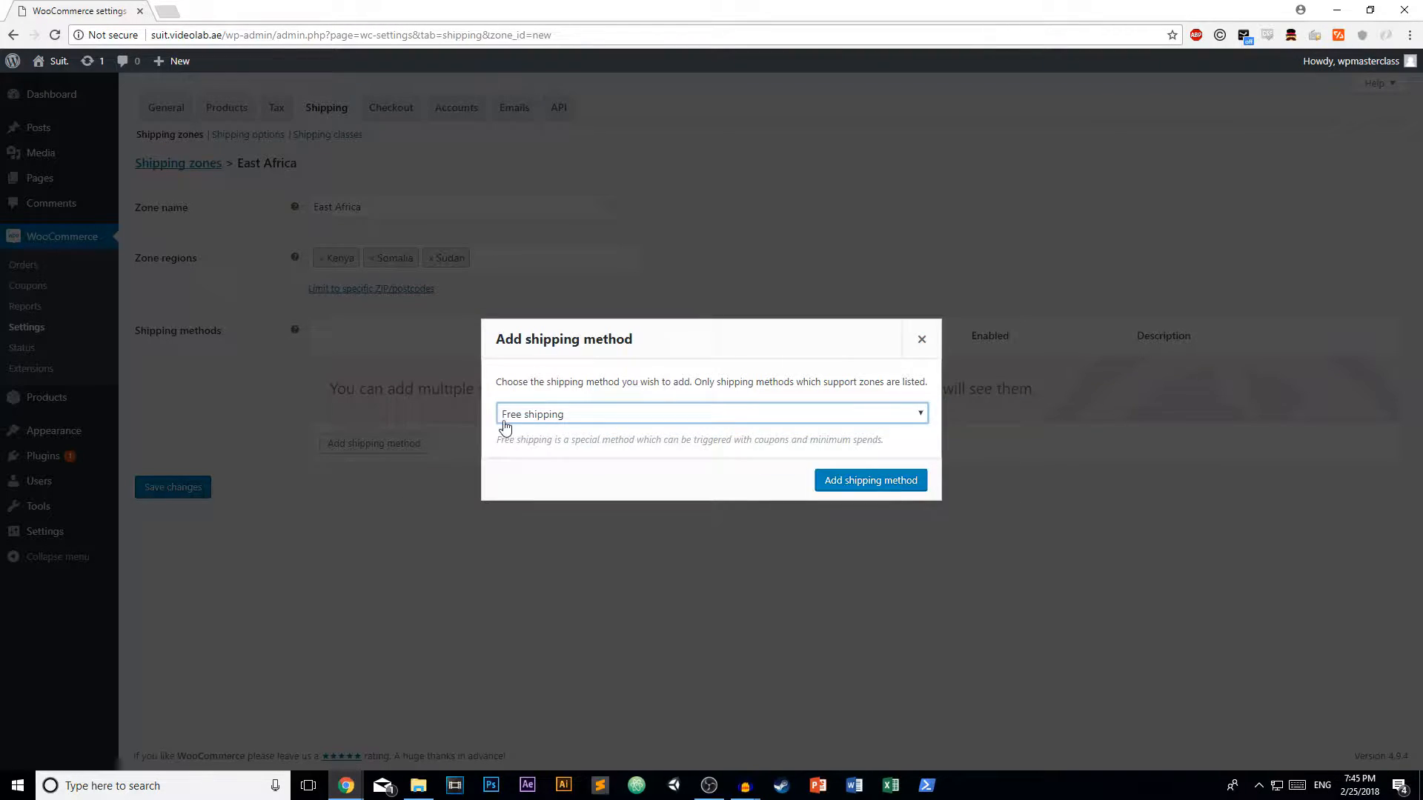
pyautogui.click(574, 415)
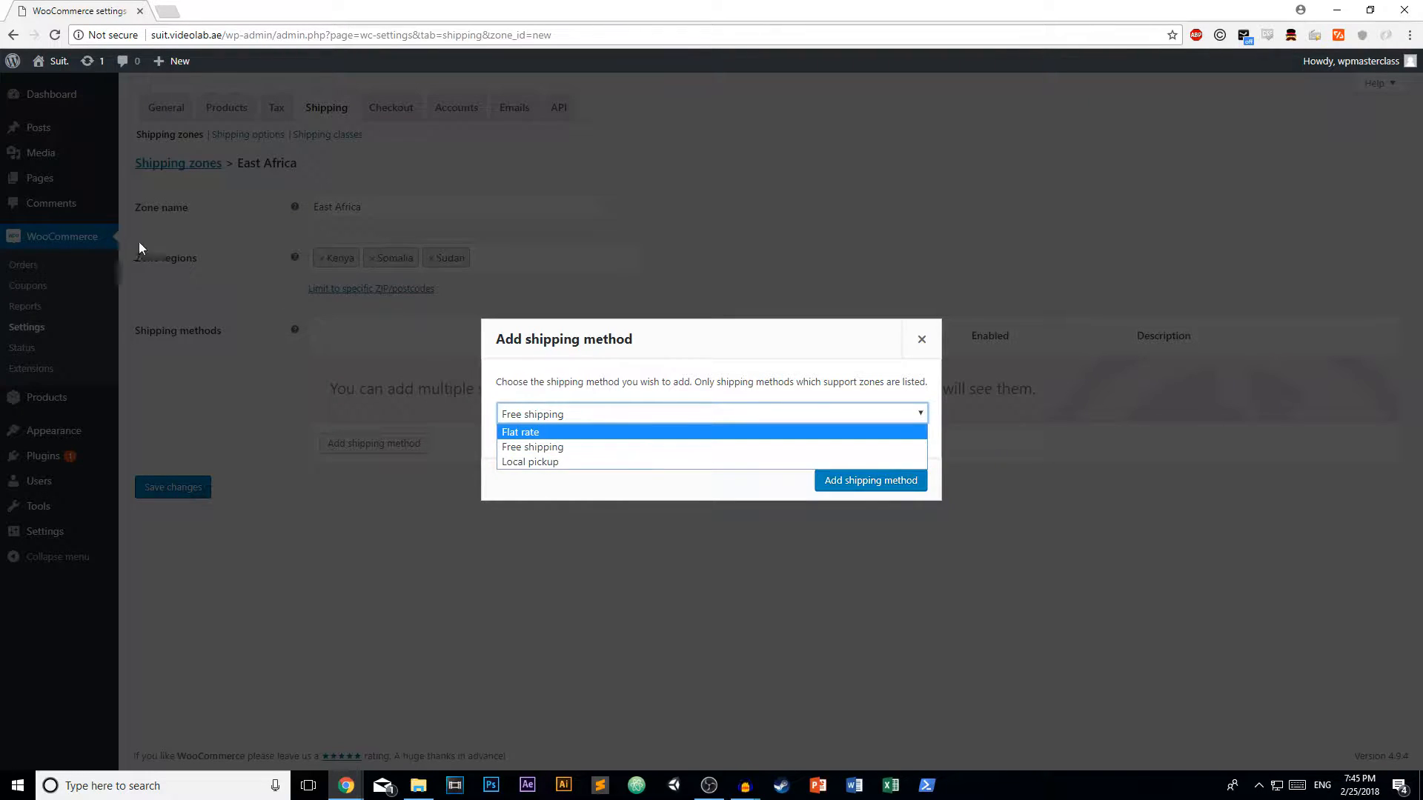
pyautogui.click(613, 433)
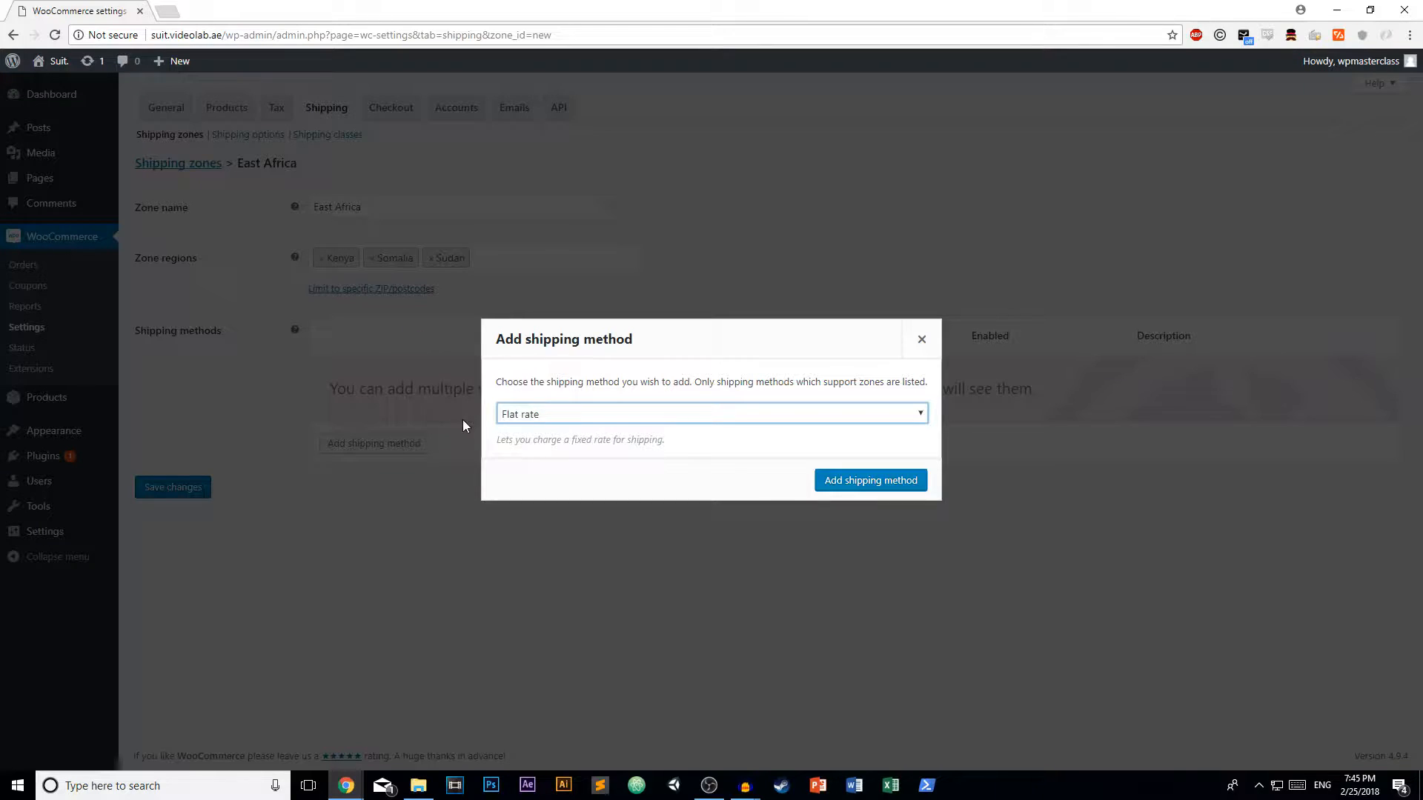
pyautogui.click(852, 482)
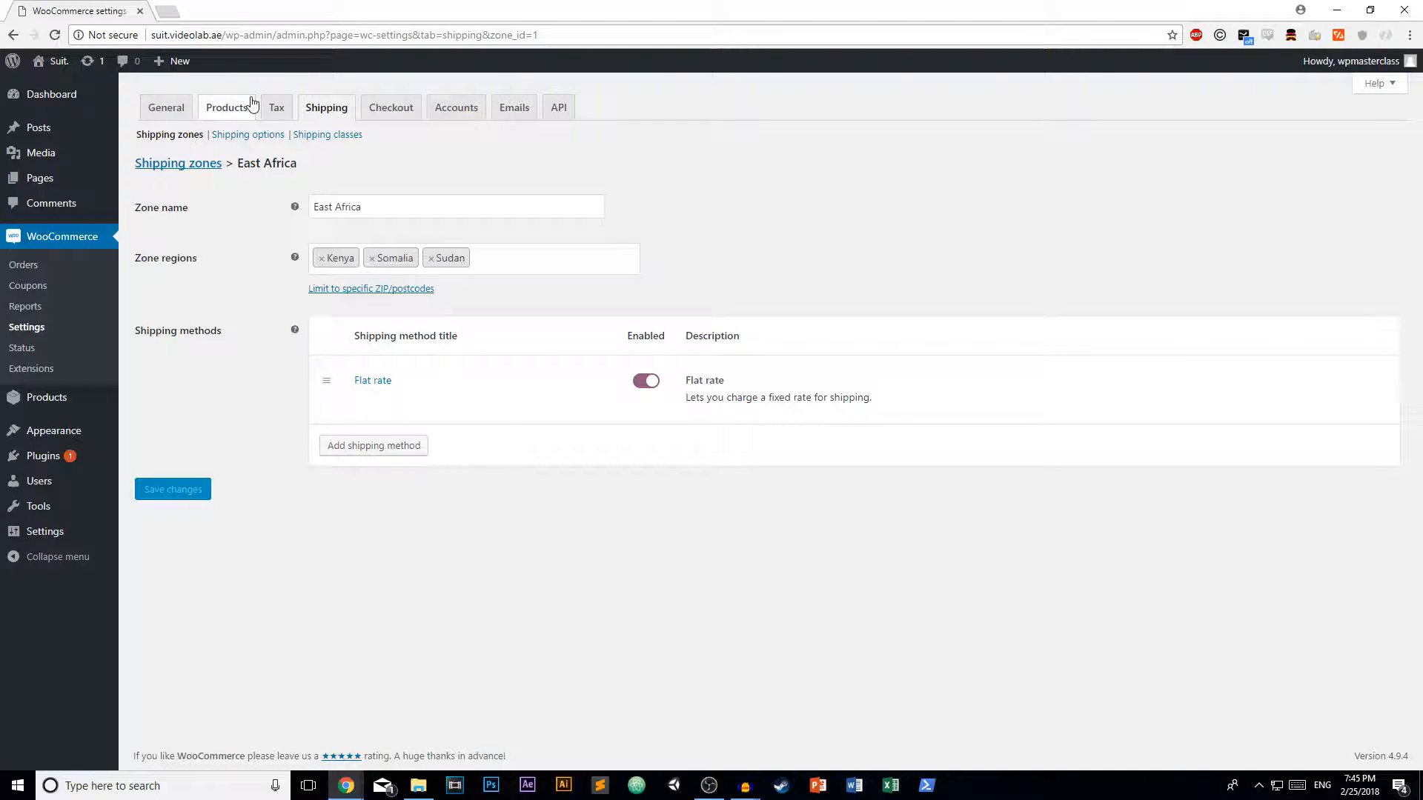
pyautogui.click(328, 113)
pyautogui.click(829, 115)
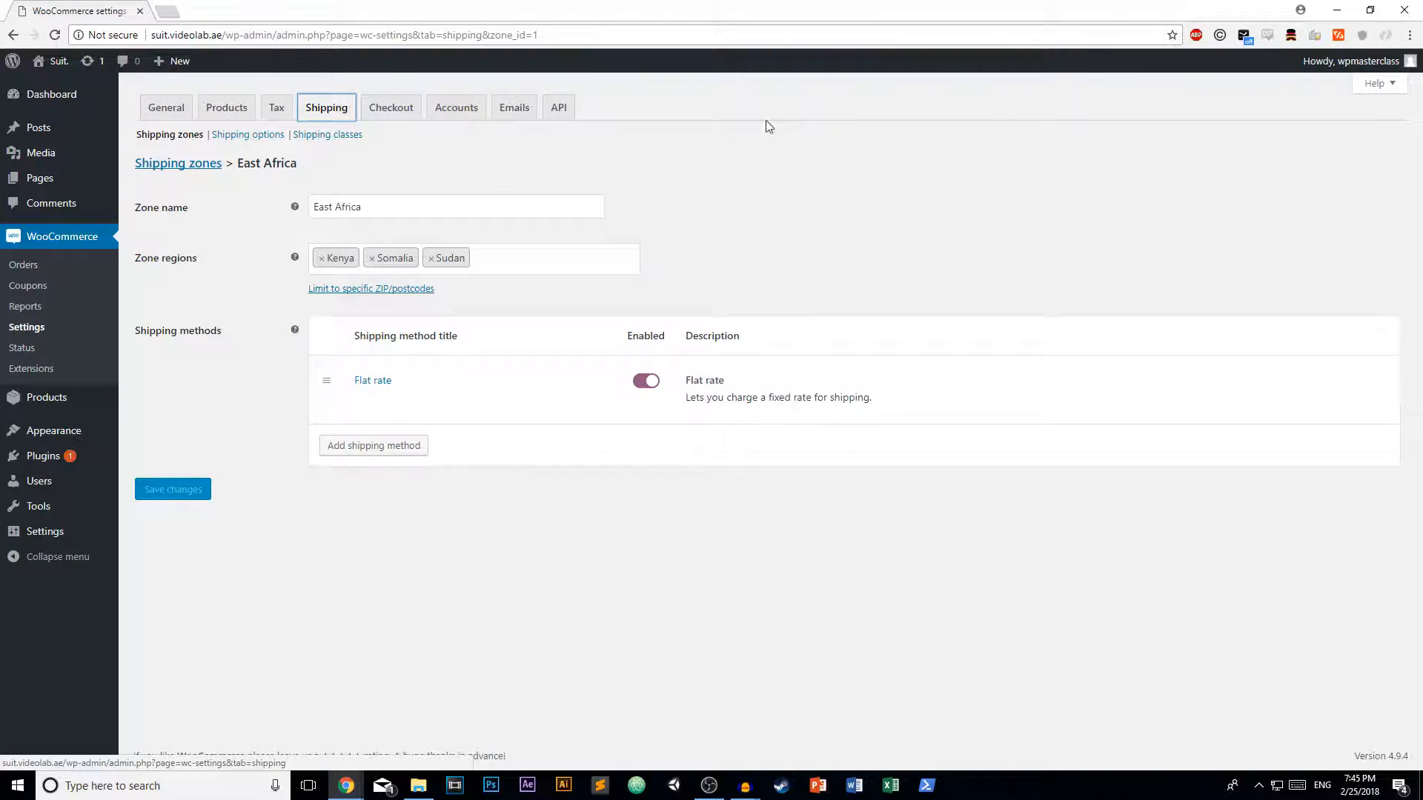
pyautogui.click(346, 443)
pyautogui.click(652, 414)
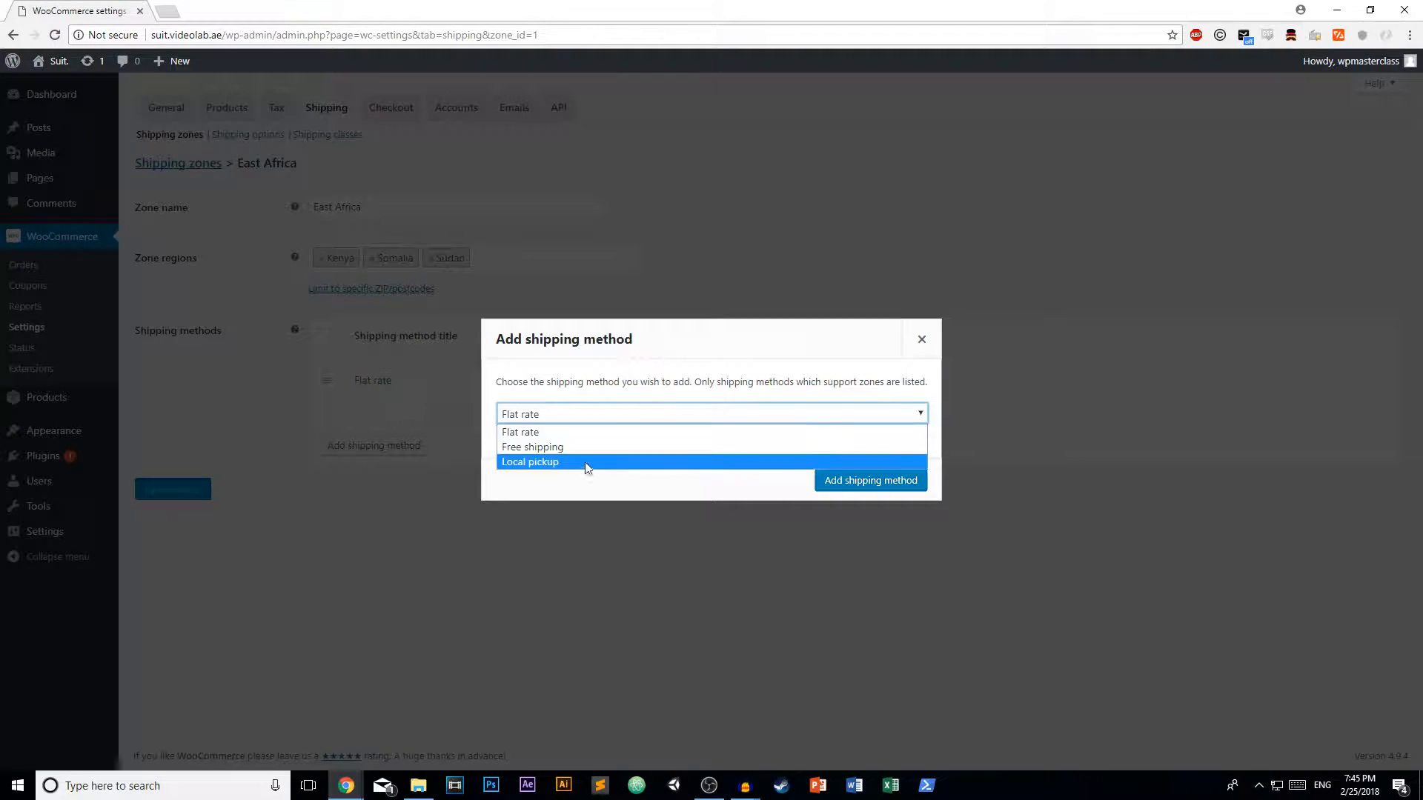
pyautogui.click(921, 339)
pyautogui.click(922, 339)
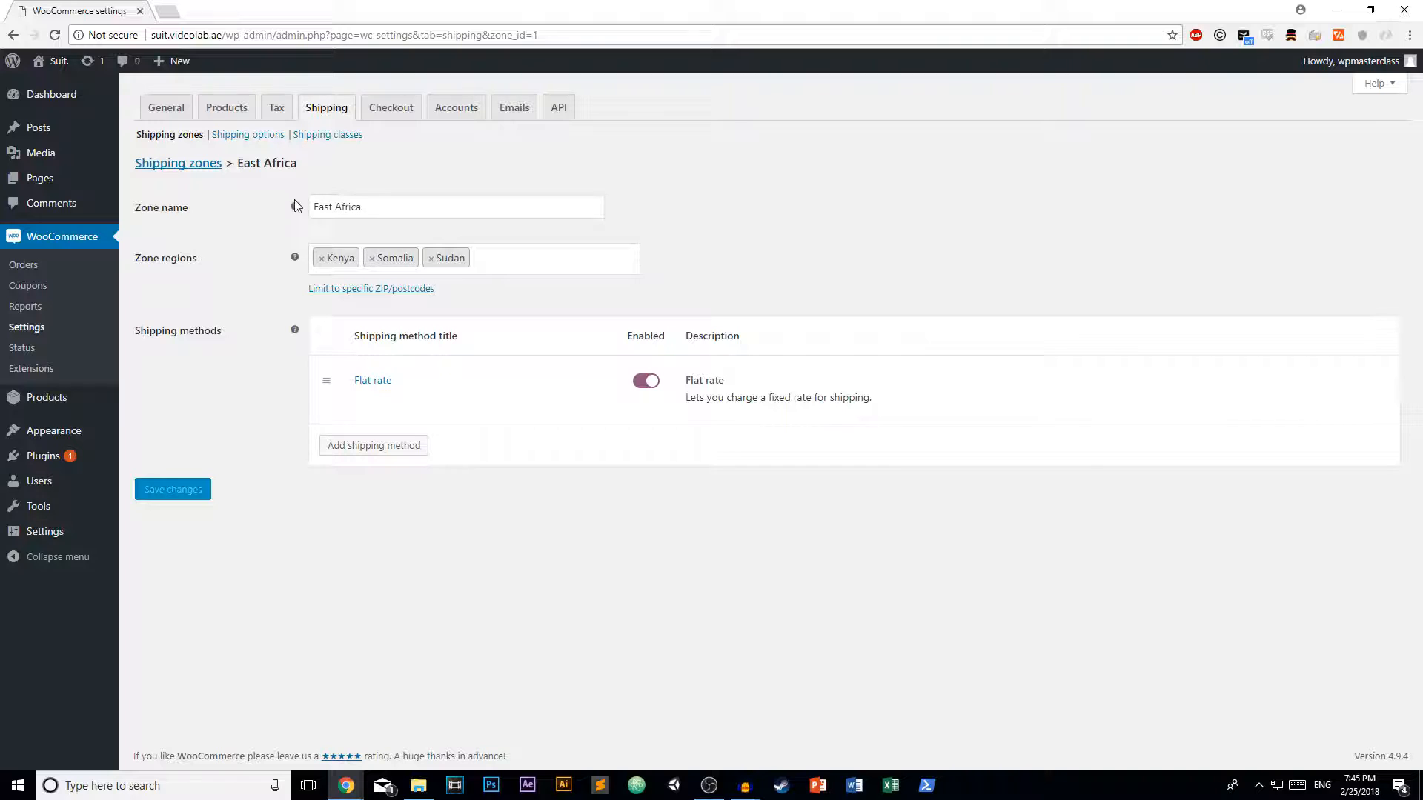
# Step: Leave the East Africa zone page and return to the overview of shipping zones
pyautogui.click(187, 166)
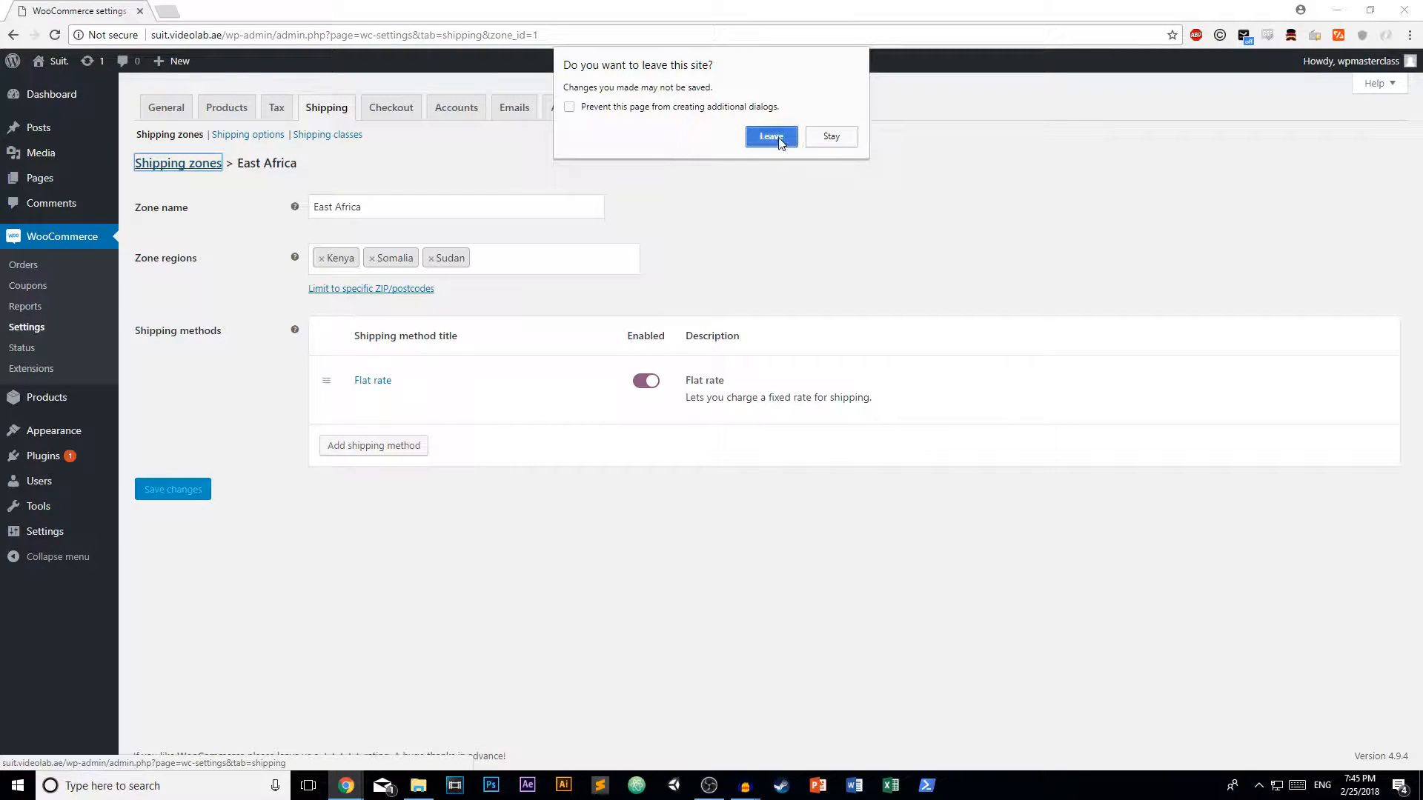
pyautogui.click(772, 137)
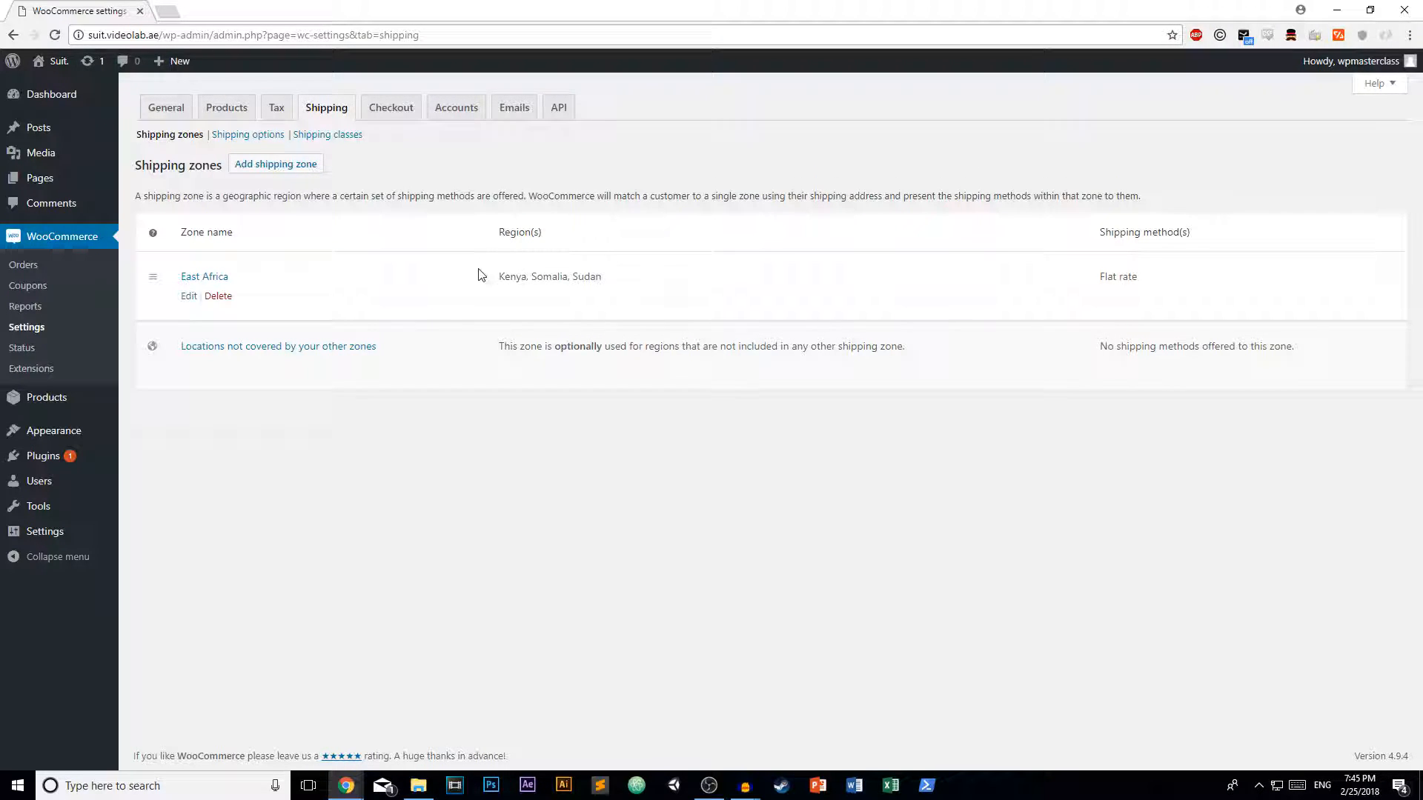
# Step: Enable "Force secure checkout" in the store's checkout settings
pyautogui.click(391, 107)
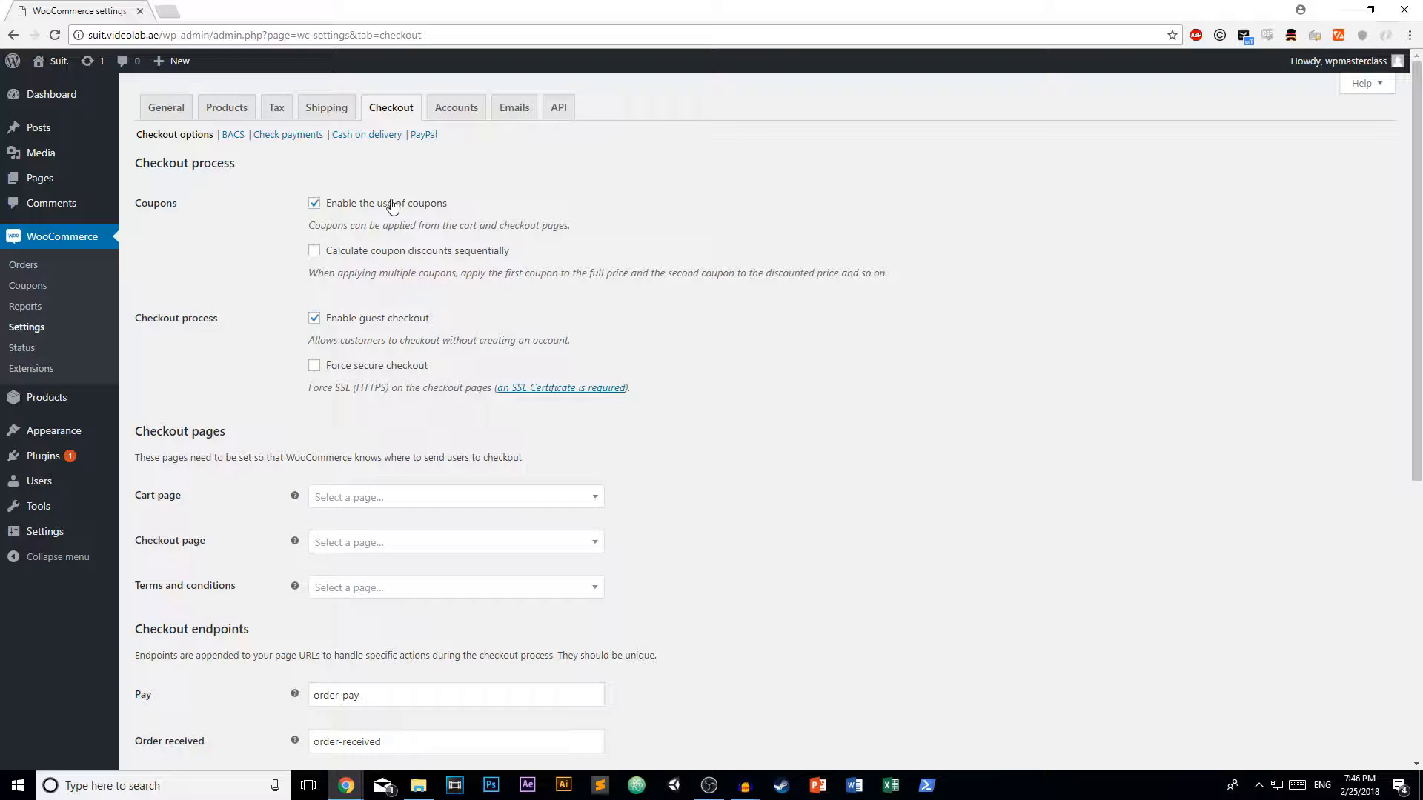
pyautogui.click(315, 367)
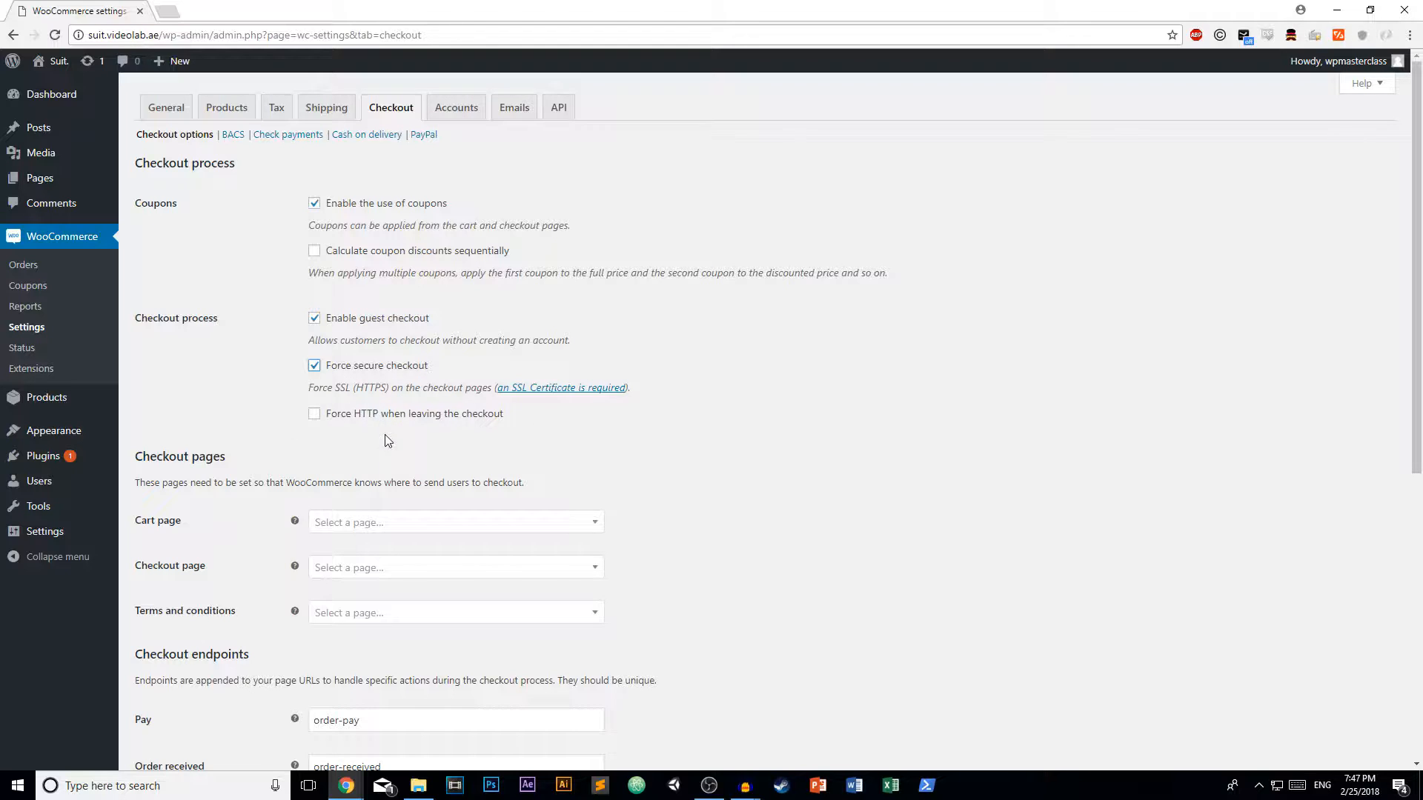
# Step: Examine the cart, checkout and terms page selections, the checkout endpoints and the payment gateways
pyautogui.scroll(-2, 383, 441)
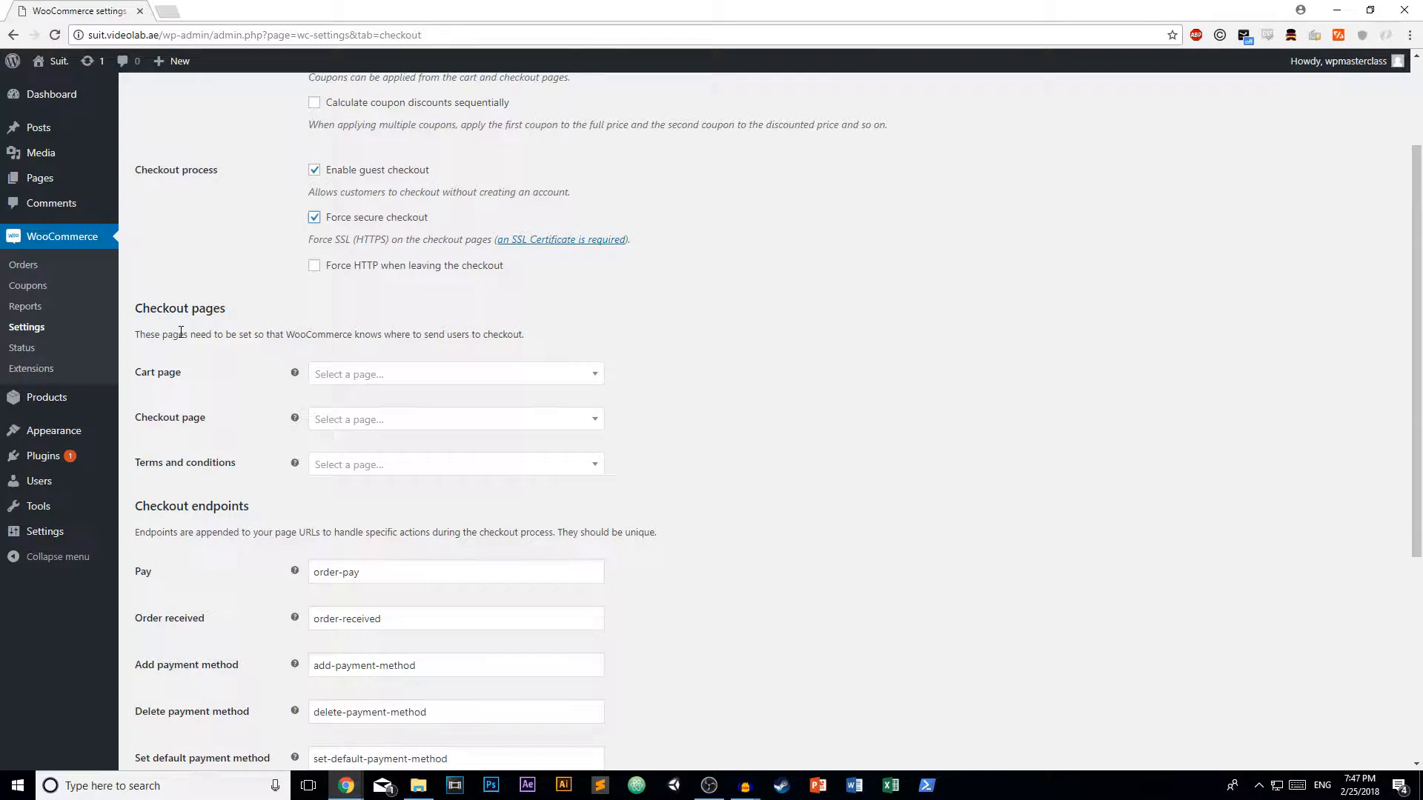
pyautogui.scroll(-1, 180, 327)
pyautogui.click(359, 299)
pyautogui.click(346, 303)
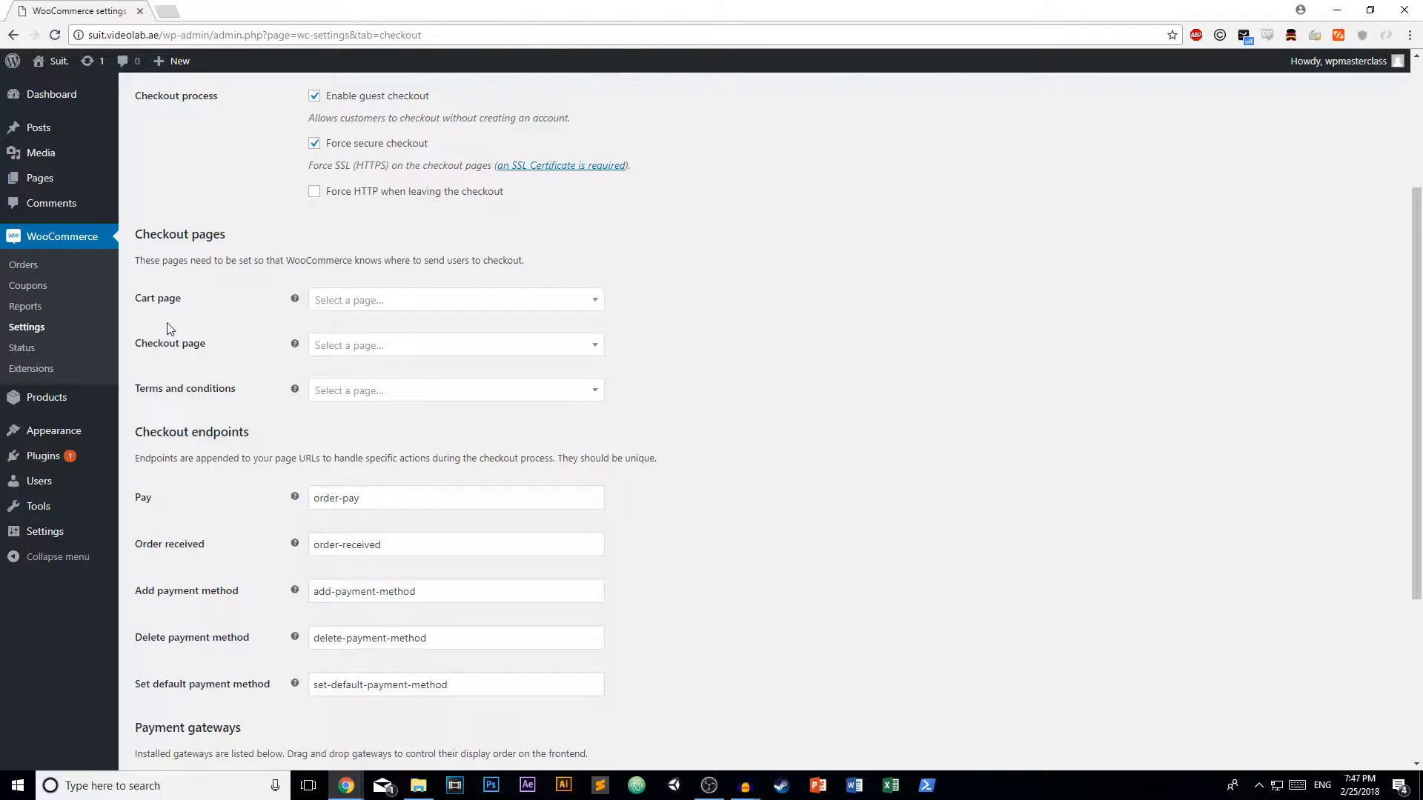
pyautogui.click(352, 391)
pyautogui.click(363, 393)
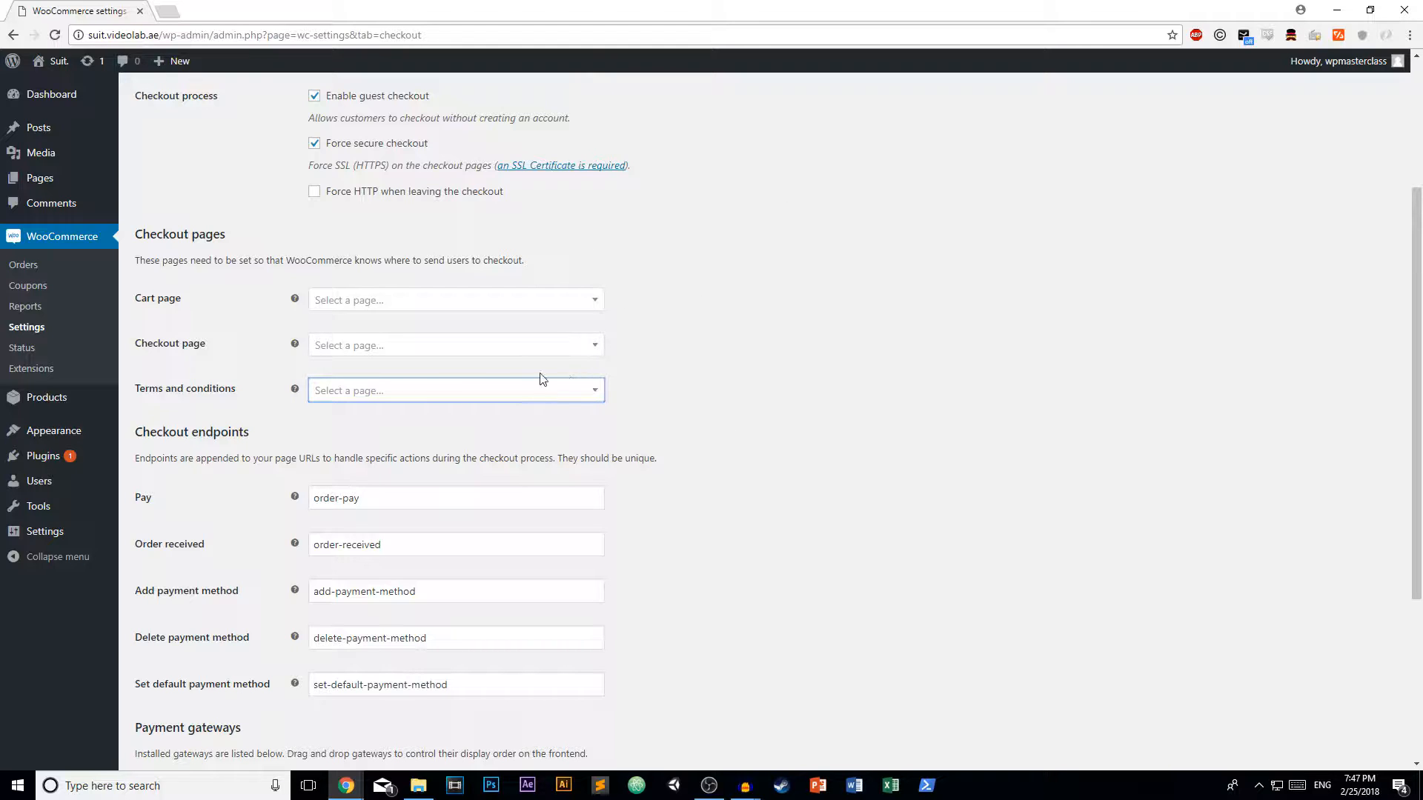
pyautogui.scroll(-3, 550, 379)
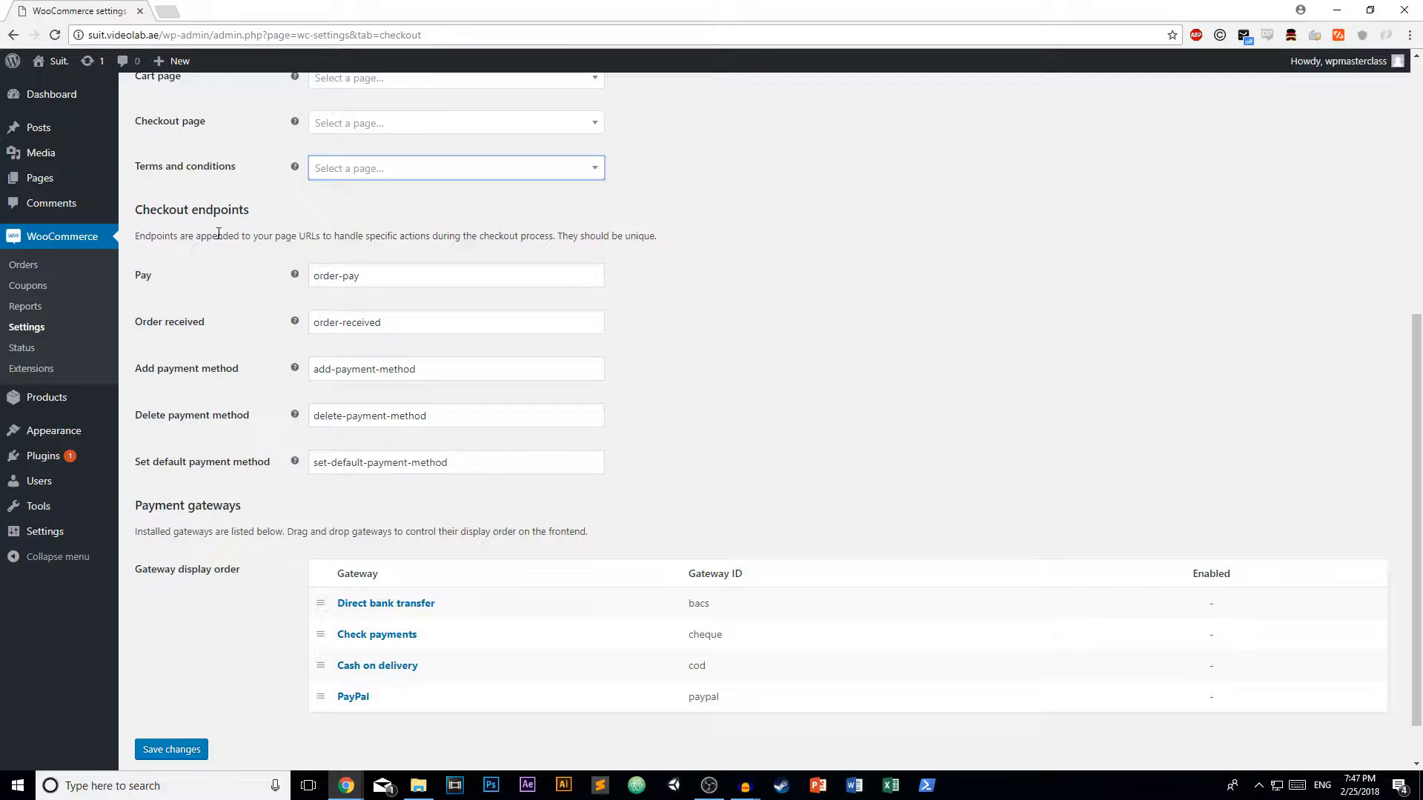
pyautogui.click(131, 274)
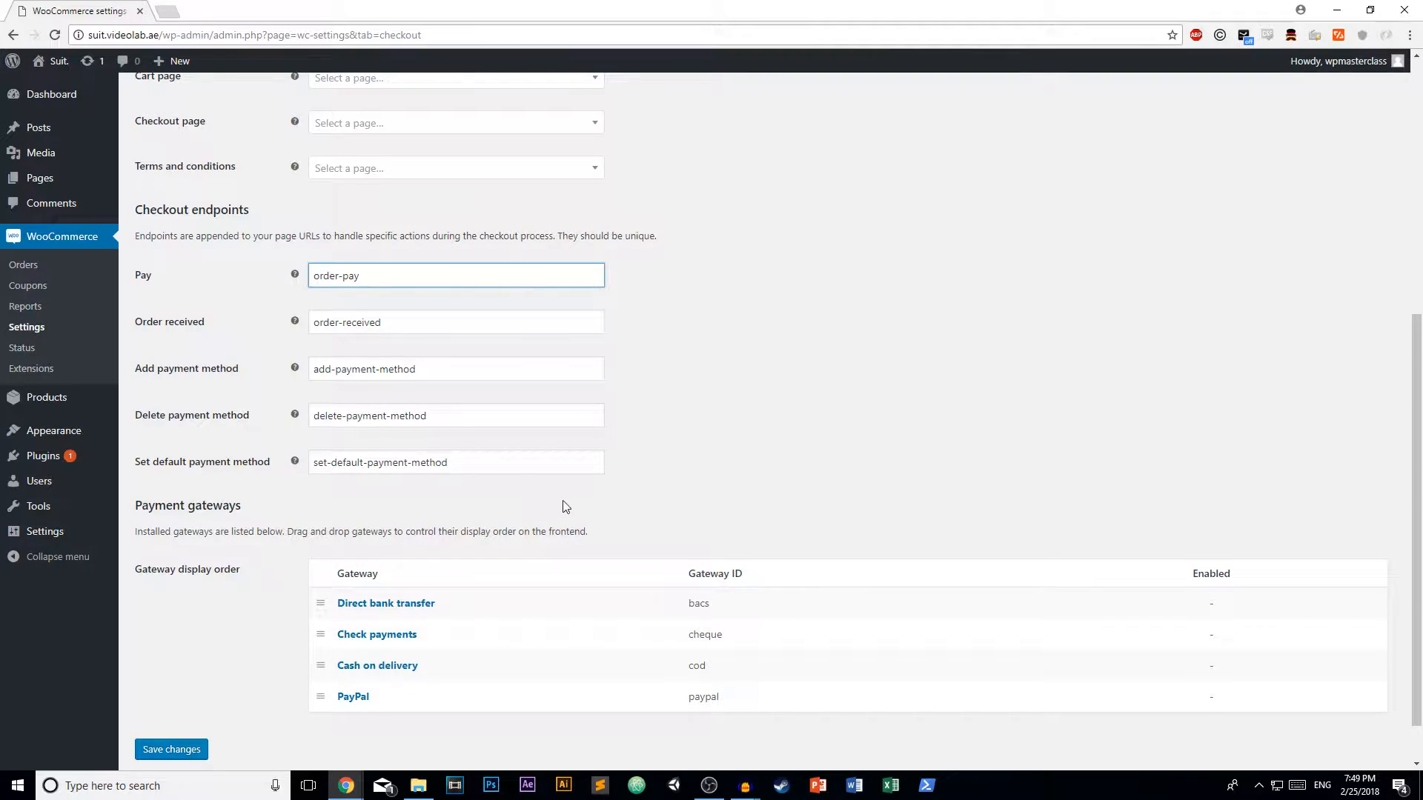
# Step: Save the checkout settings
pyautogui.scroll(-1, 567, 506)
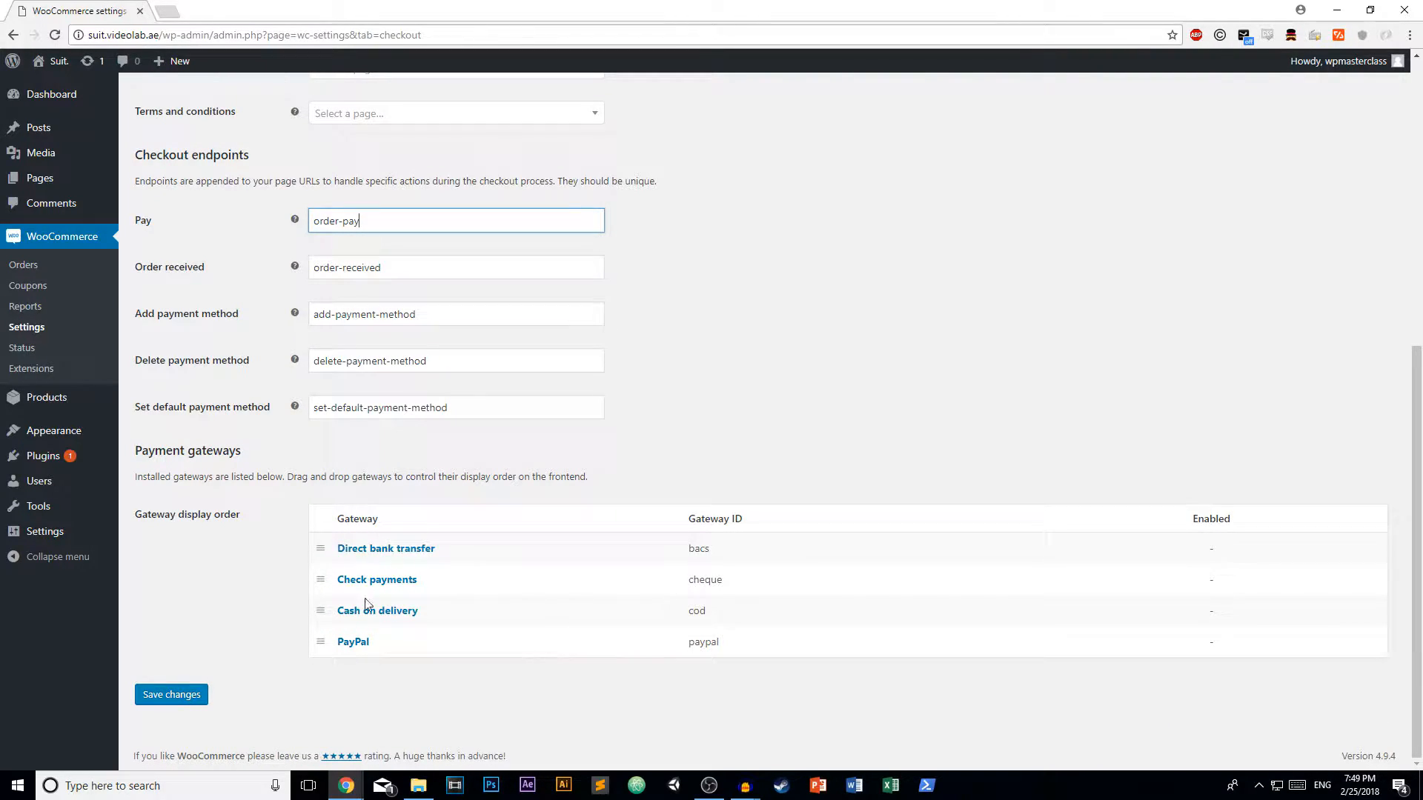
pyautogui.click(170, 694)
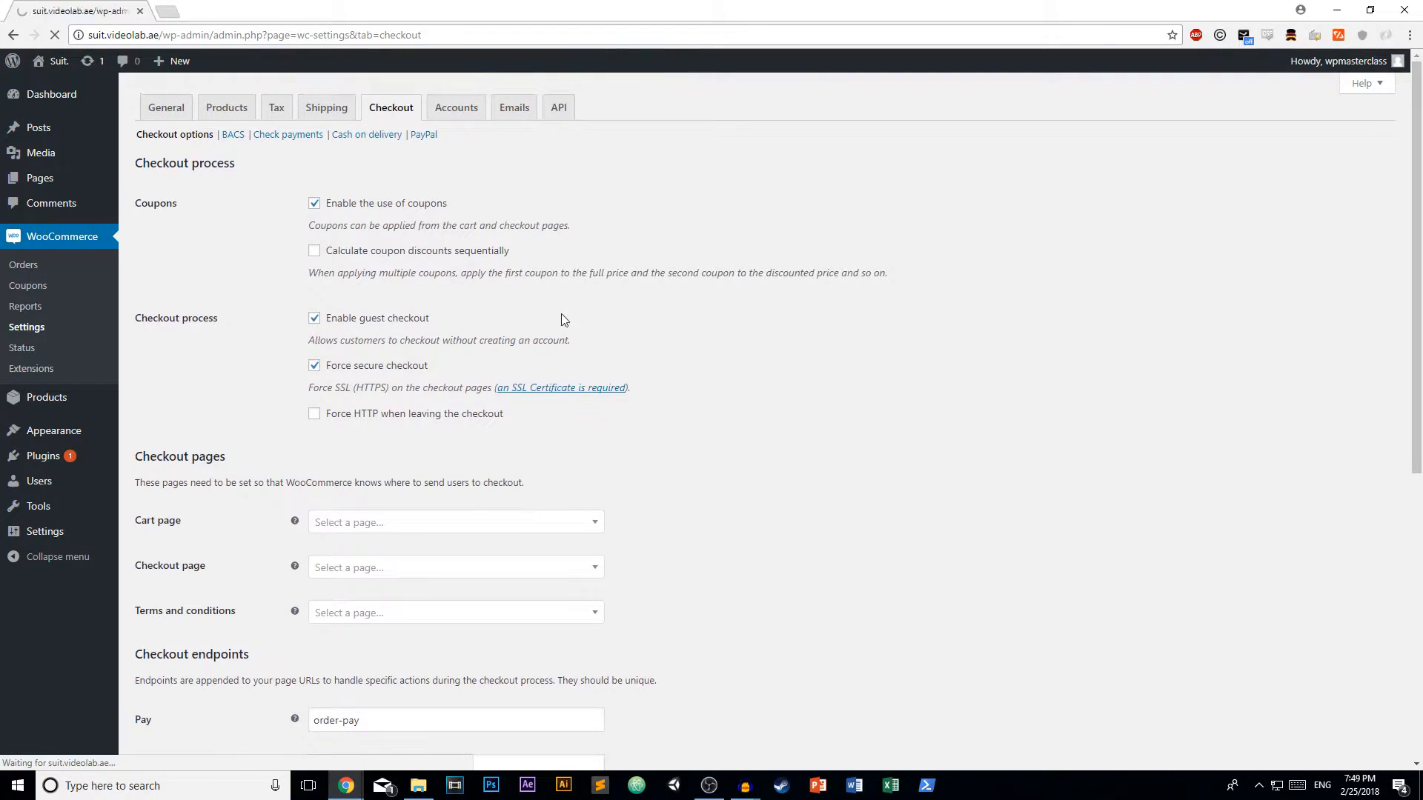
# Step: Enable customer registration on the "My account" page in the store's account settings and save the changes
pyautogui.click(463, 106)
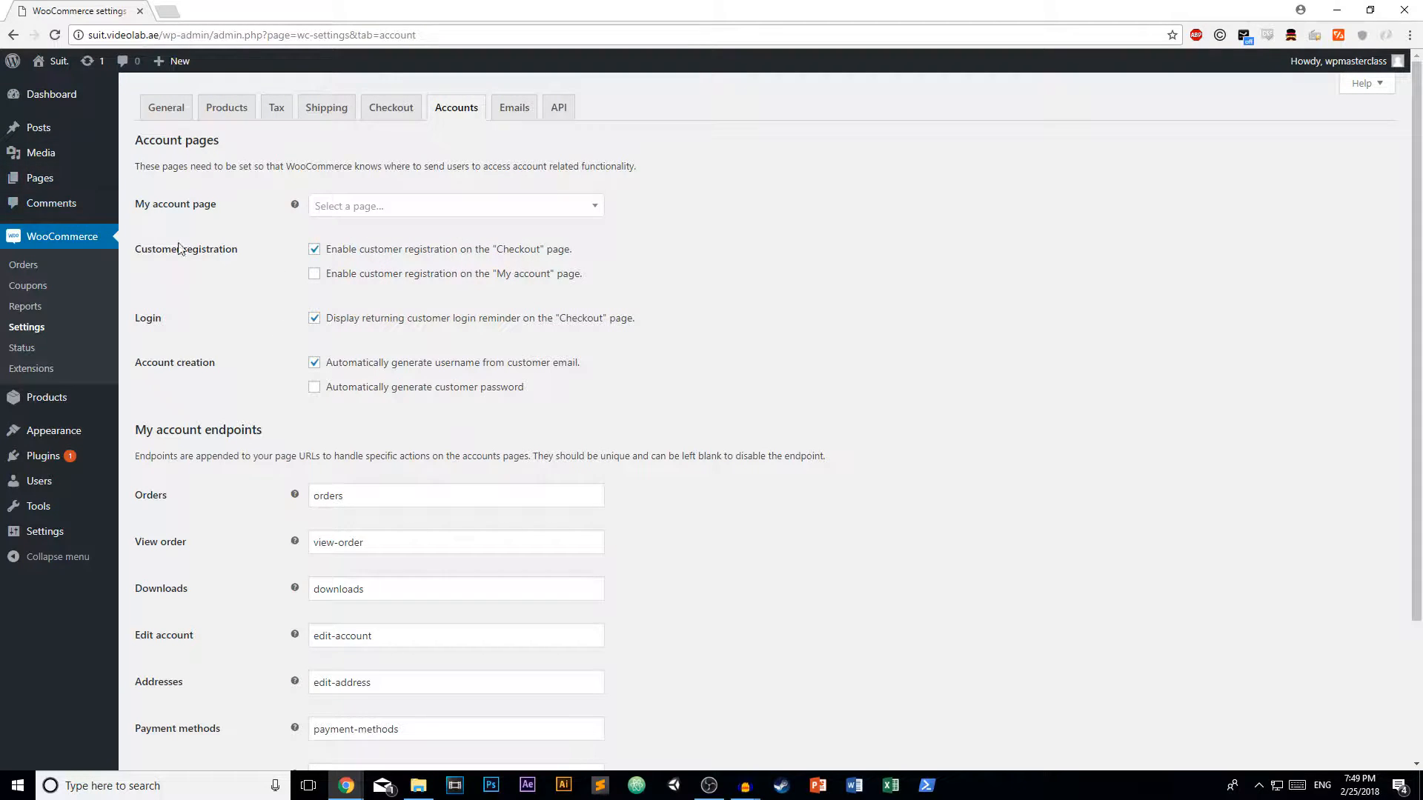
pyautogui.click(381, 208)
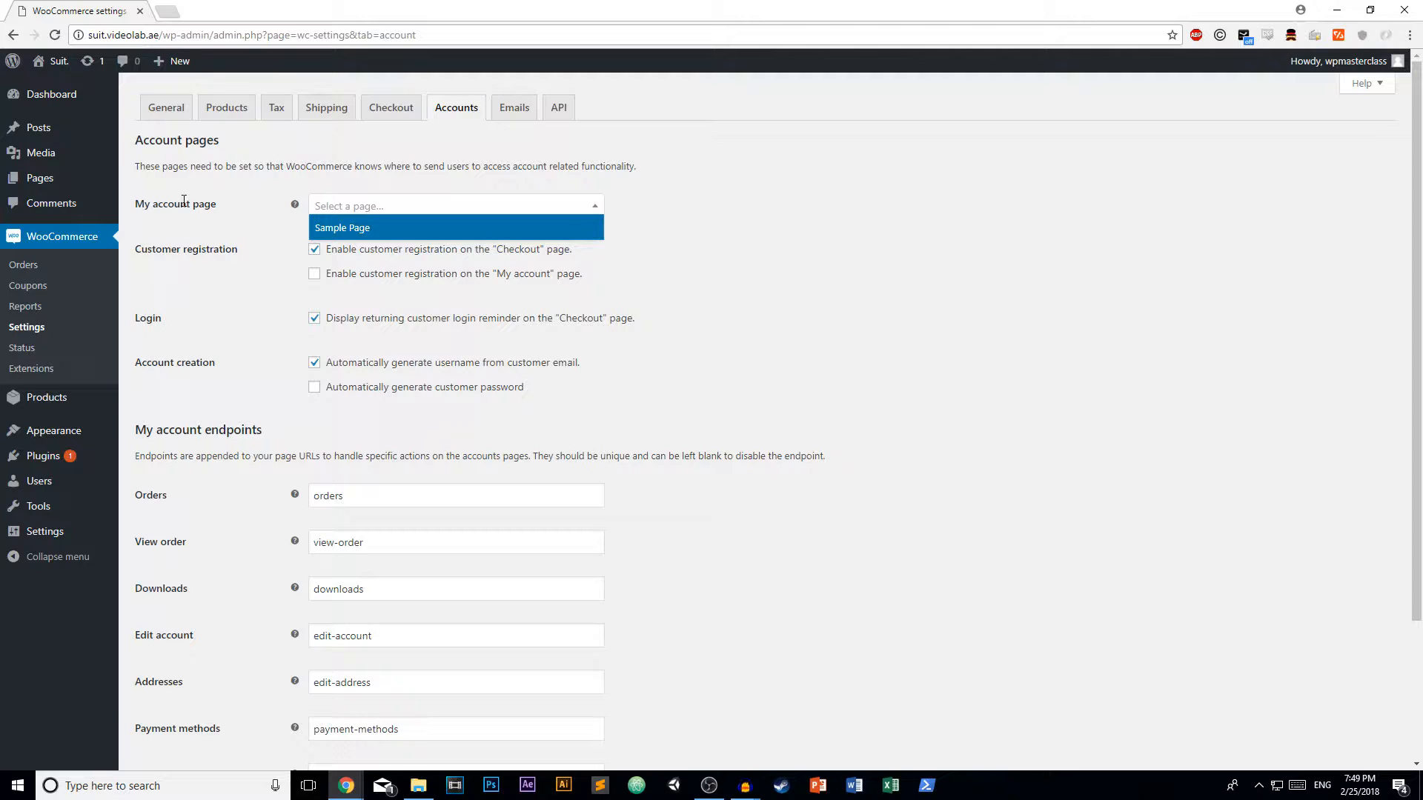
pyautogui.click(371, 211)
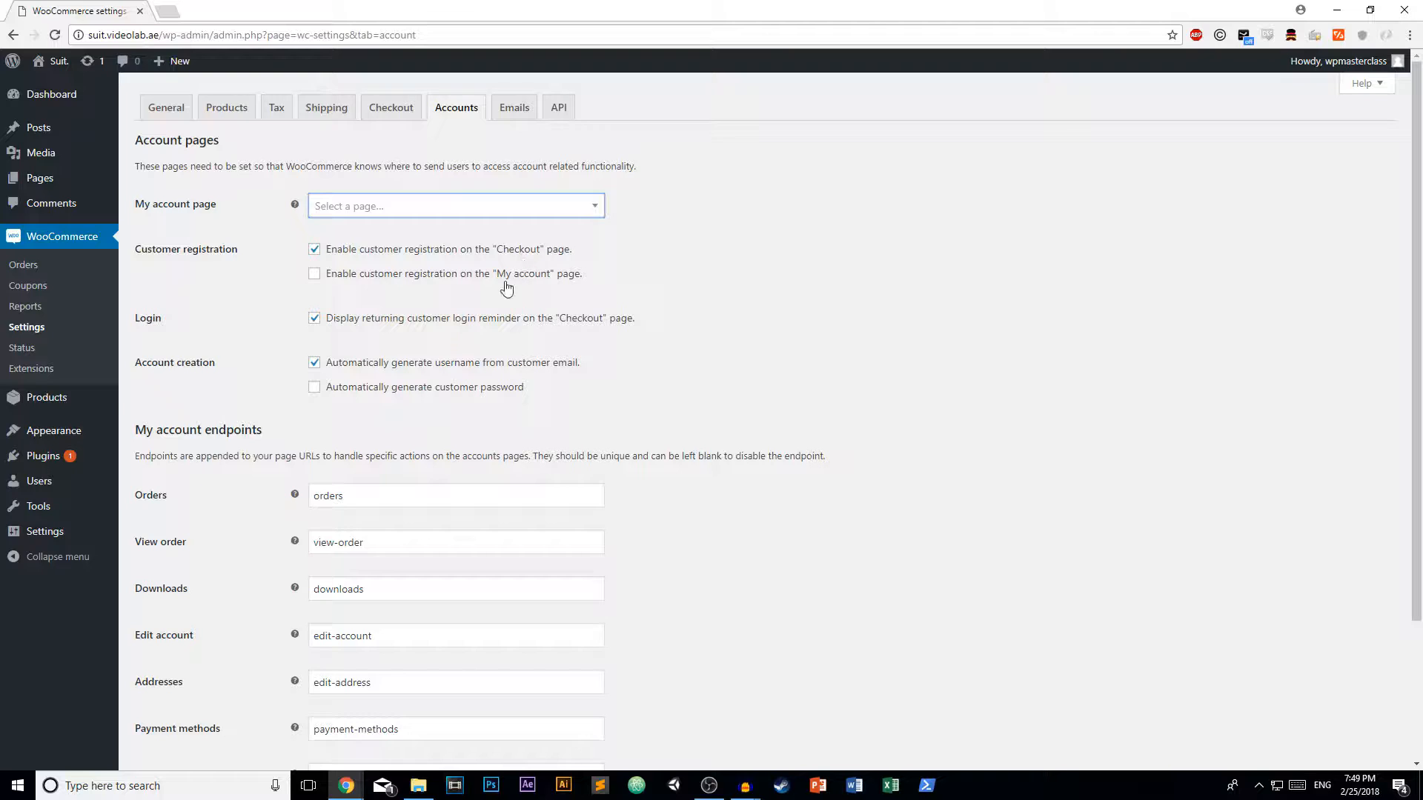
pyautogui.click(314, 274)
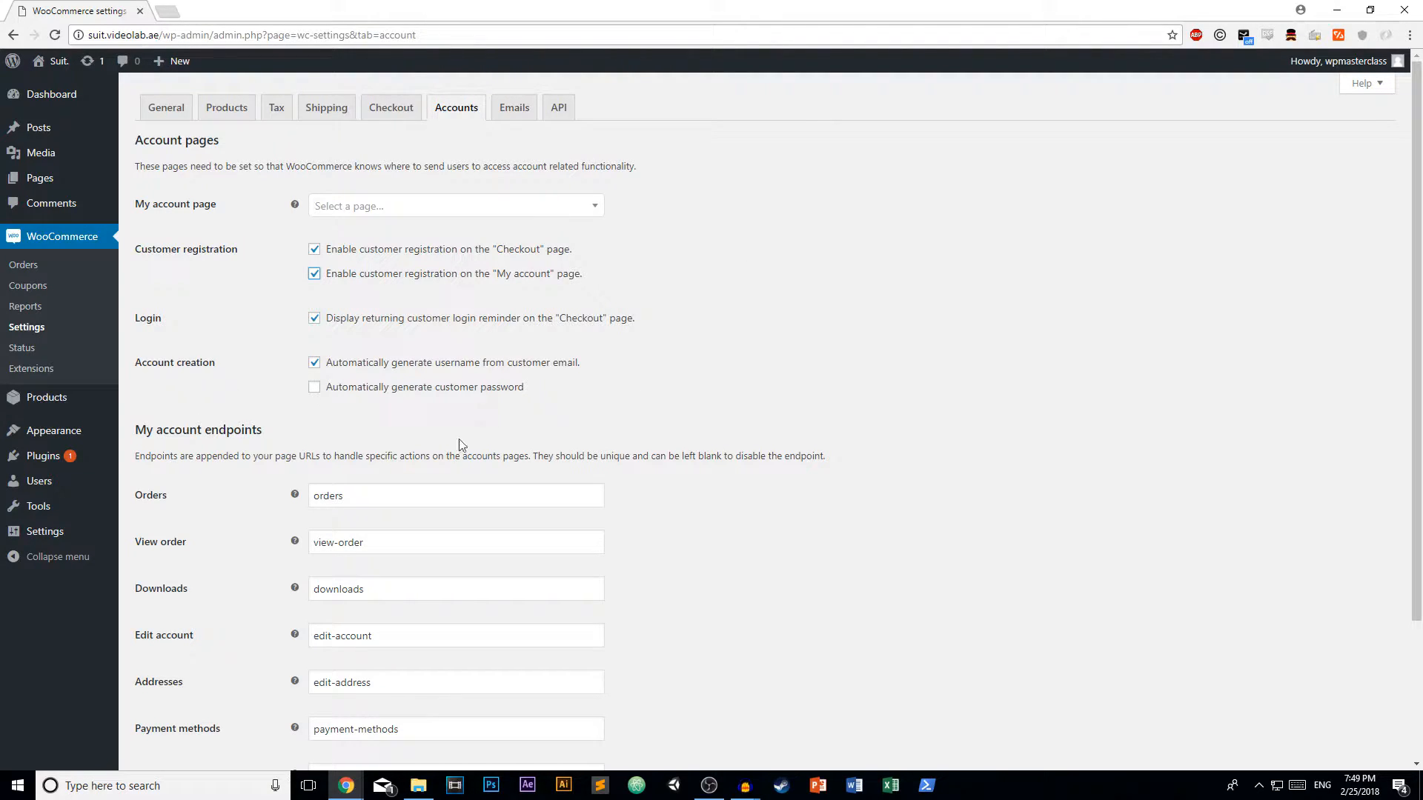
pyautogui.scroll(-1, 427, 317)
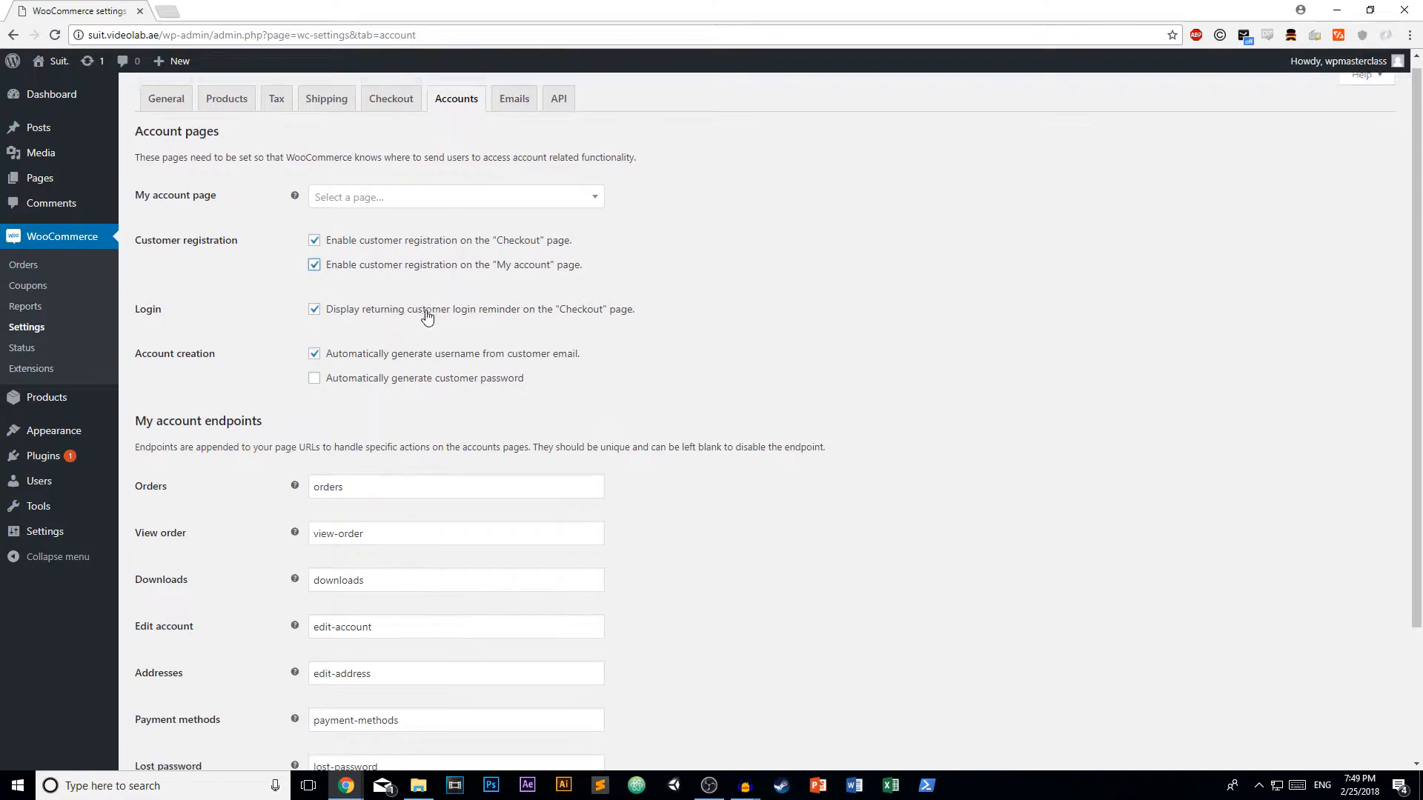
pyautogui.scroll(-3, 419, 313)
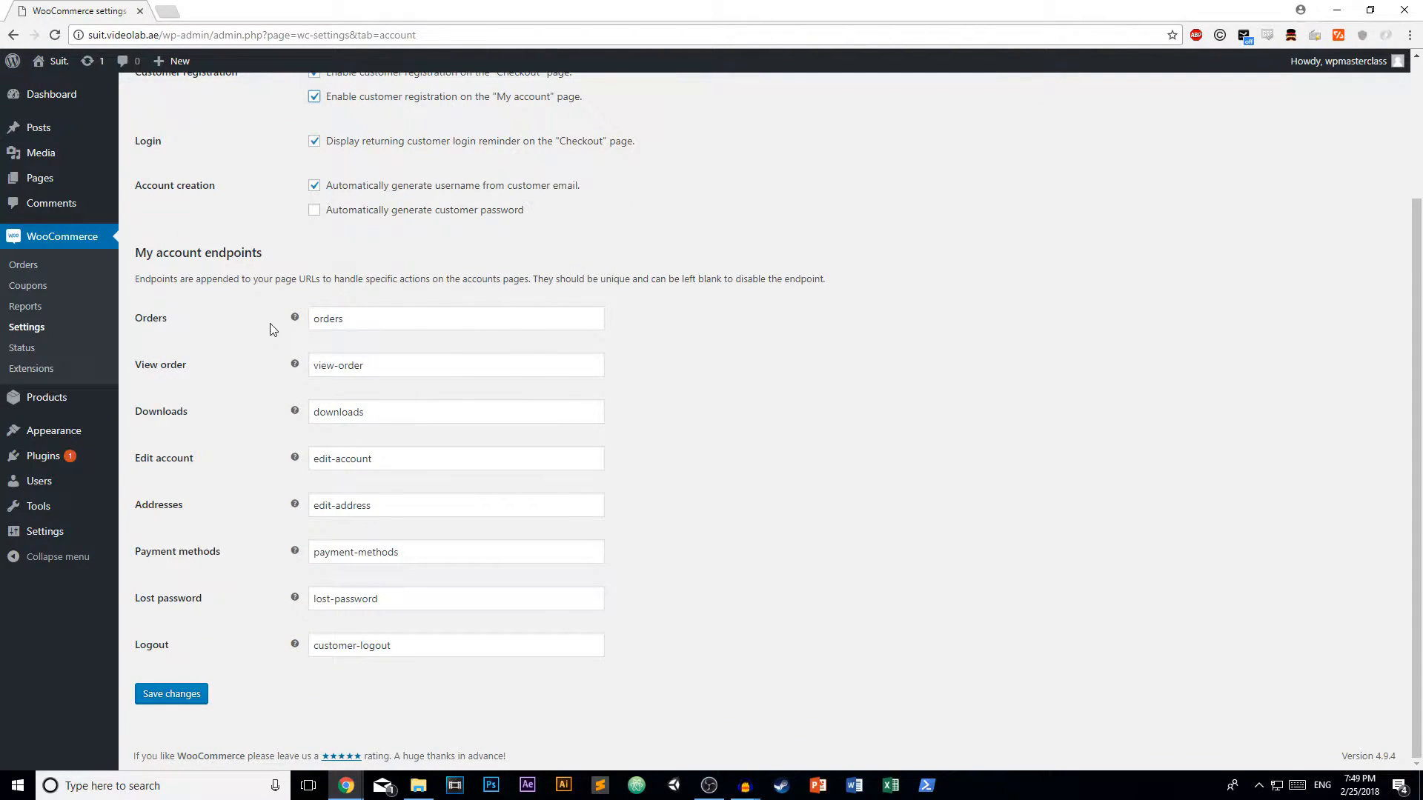
pyautogui.click(186, 697)
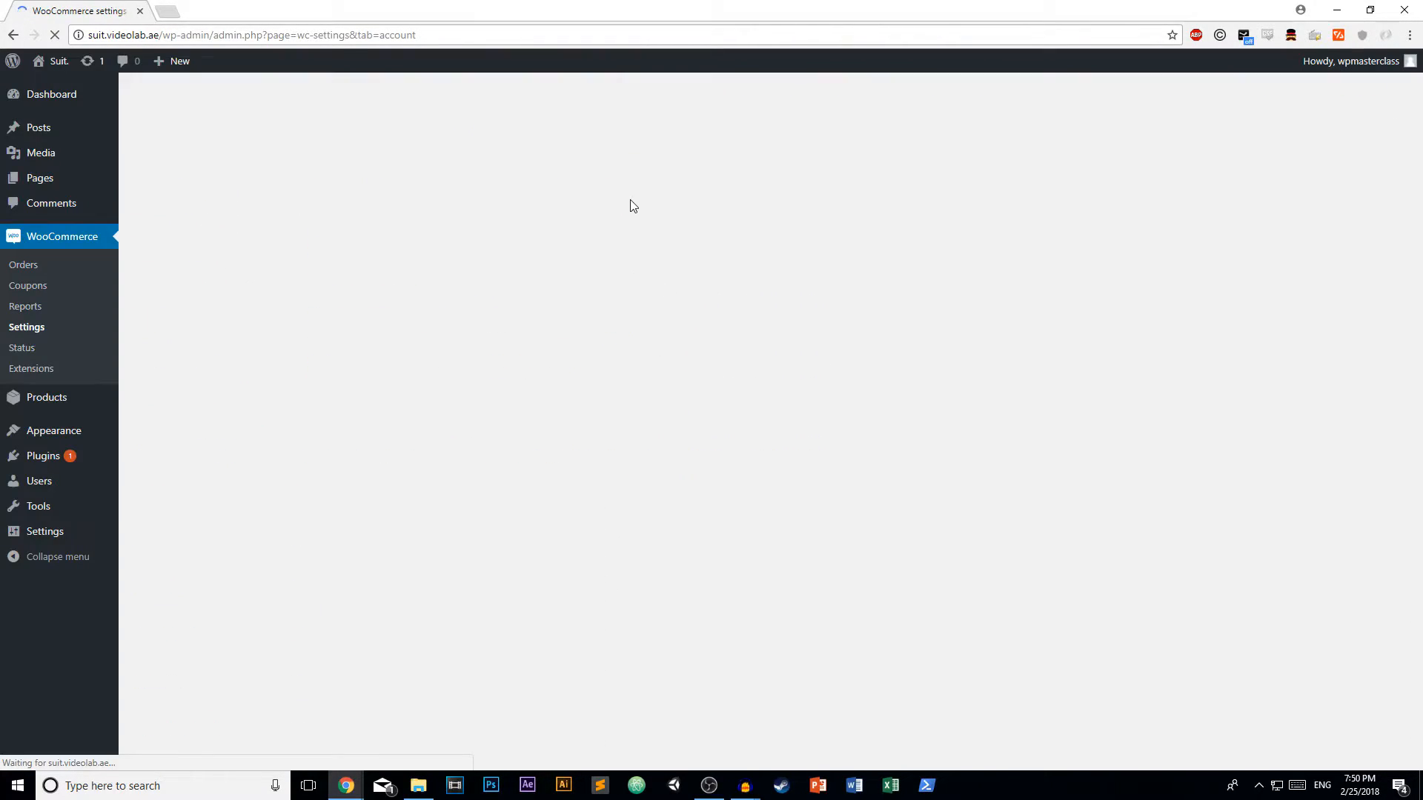
# Step: Examine the store's email notifications, sender options, and the email template's header image and footer text
pyautogui.click(502, 109)
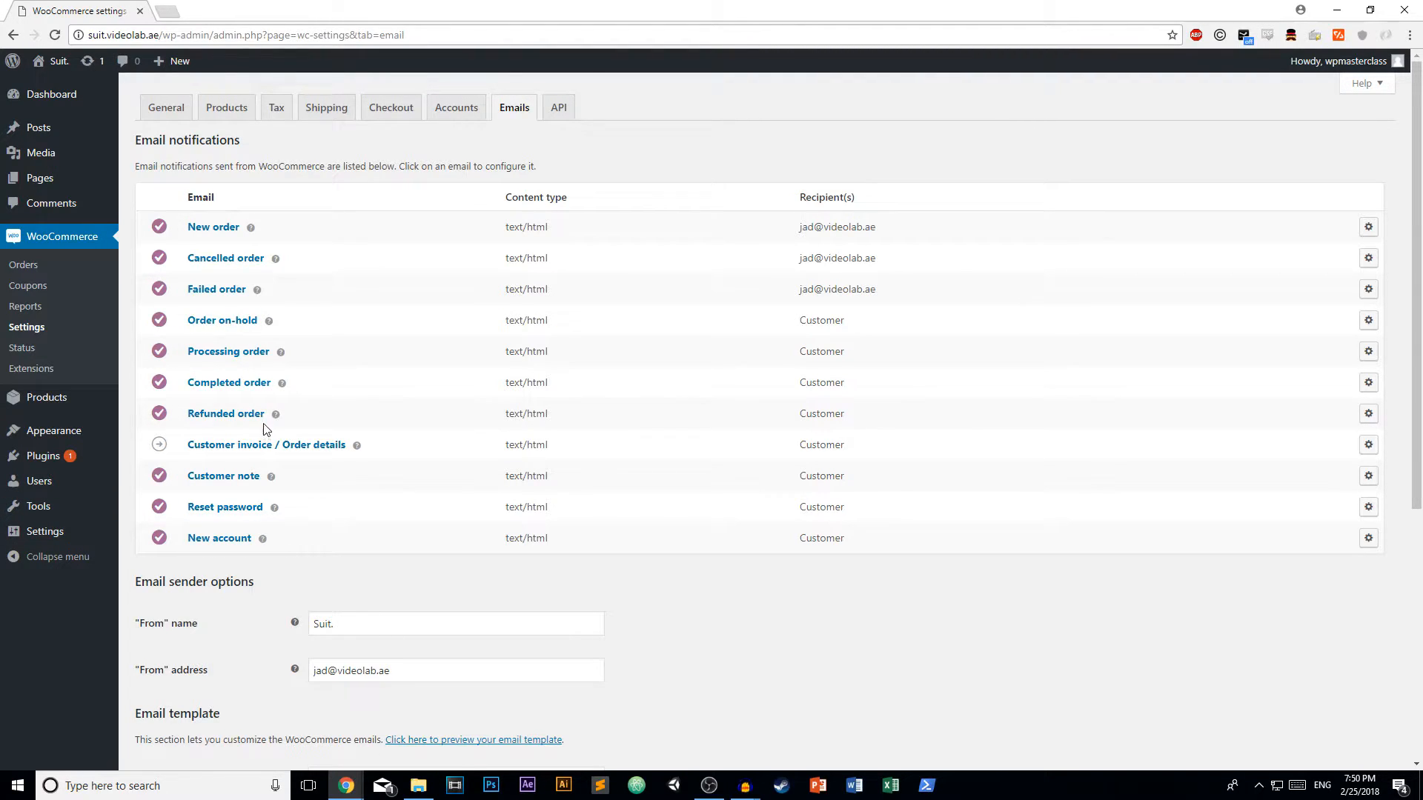
pyautogui.scroll(-2, 451, 447)
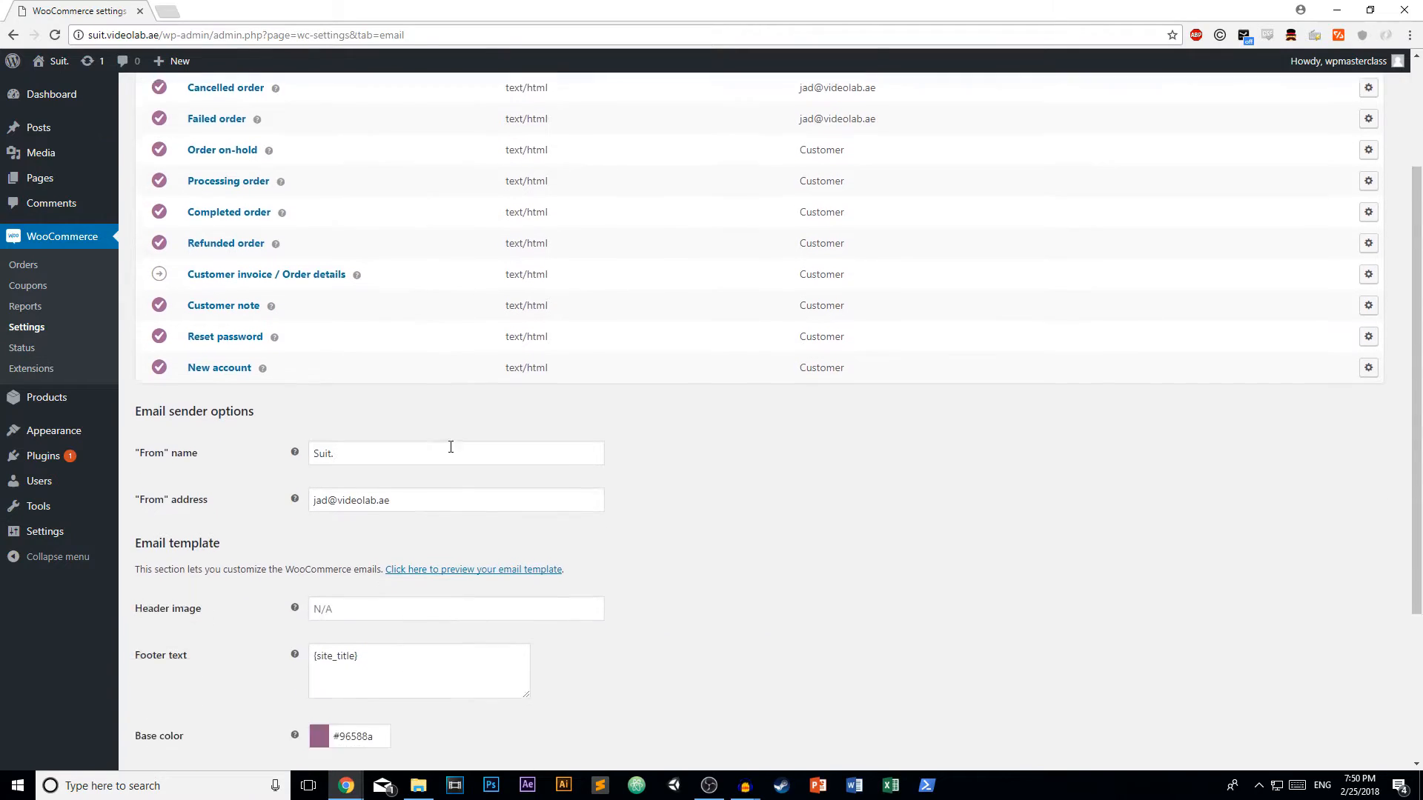
pyautogui.scroll(-1, 451, 447)
pyautogui.scroll(-2, 443, 480)
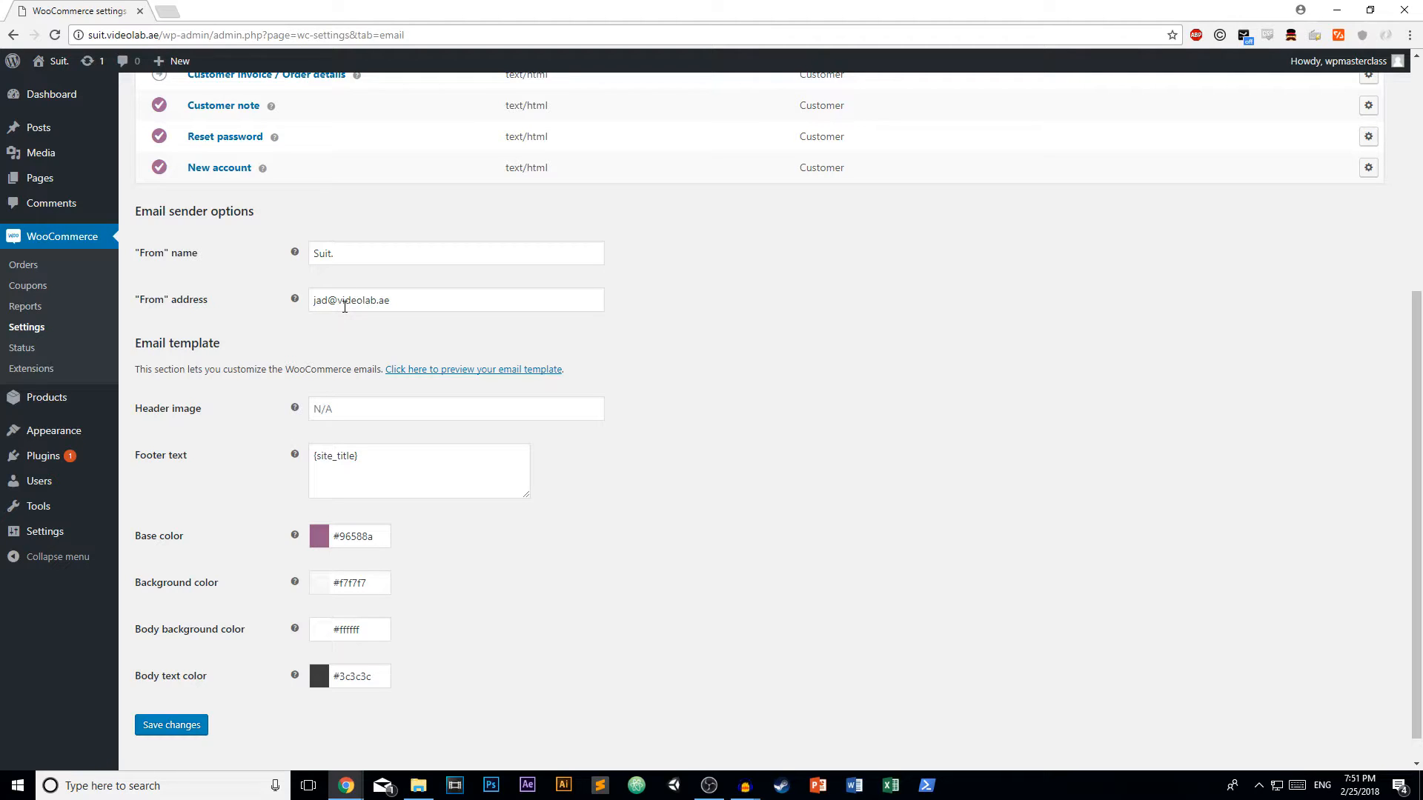
pyautogui.scroll(-1, 341, 314)
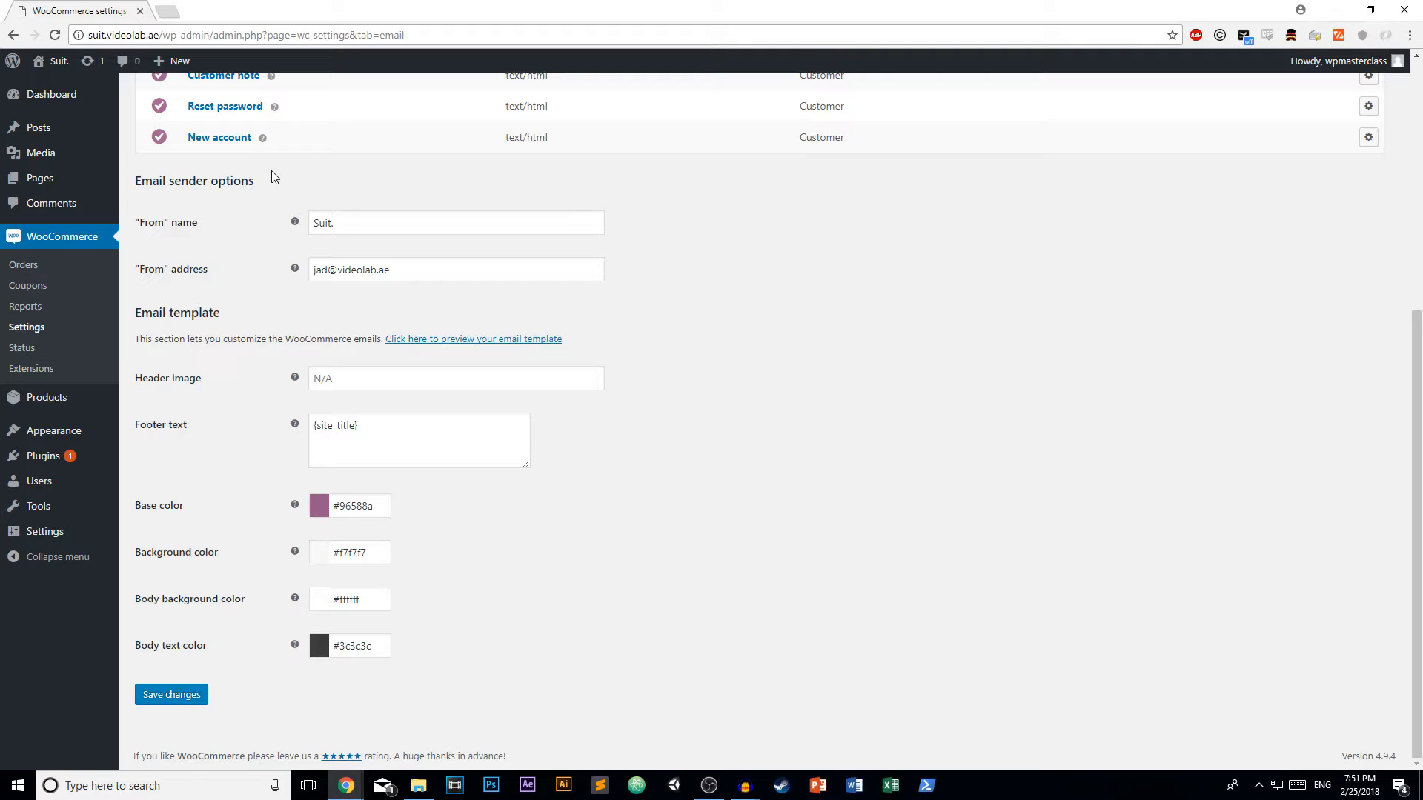
pyautogui.click(350, 382)
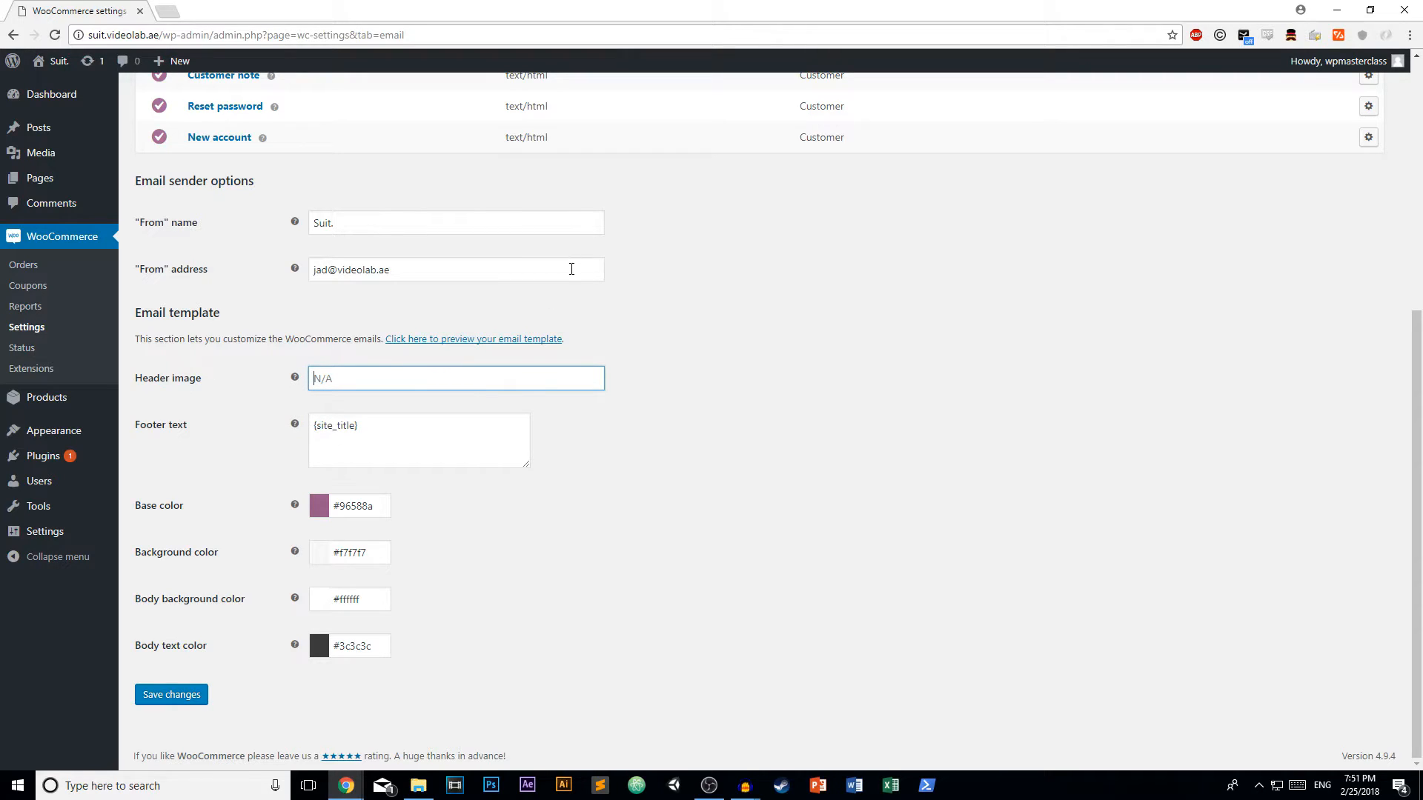
pyautogui.click(364, 434)
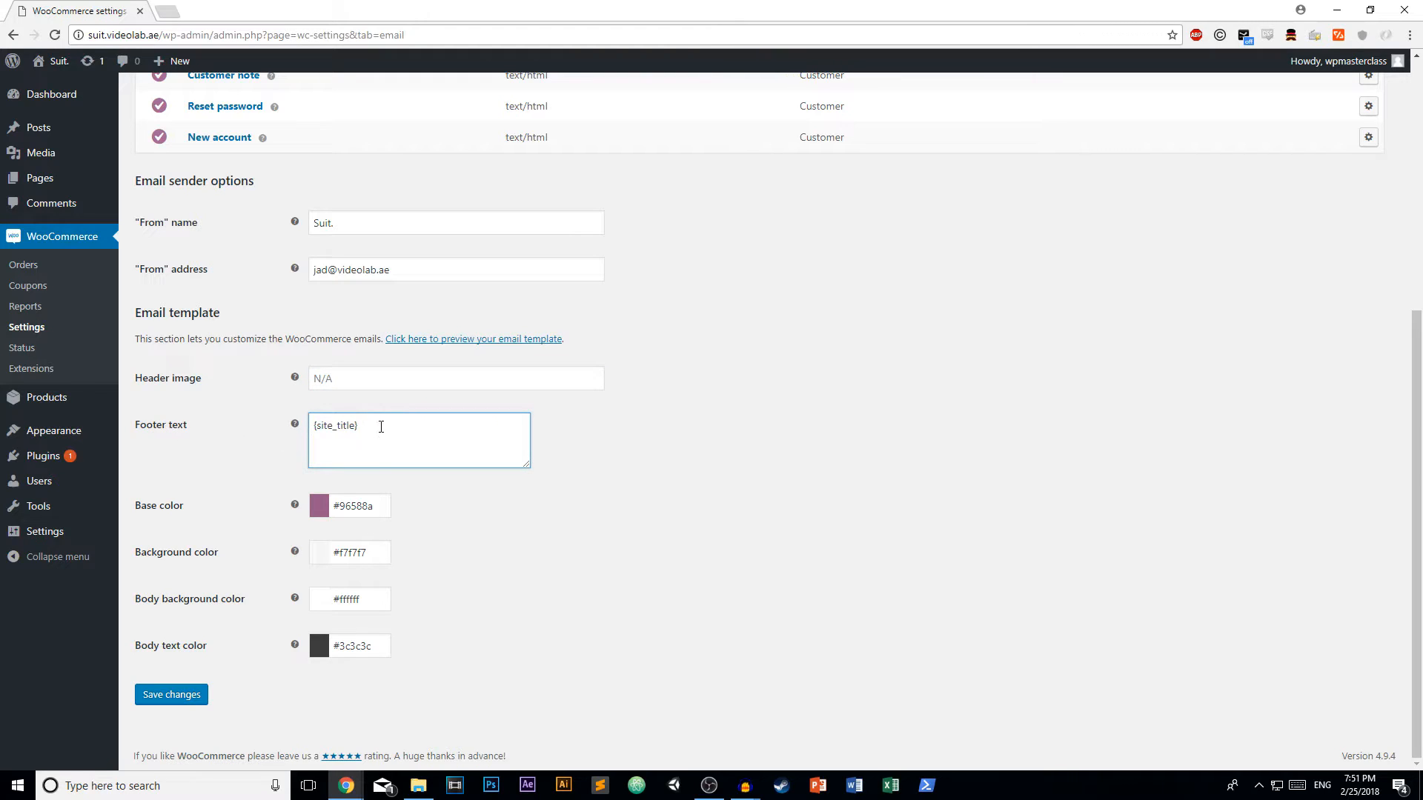
pyautogui.moveTo(381, 427); pyautogui.dragTo(303, 435)
# Step: Set the email template's base color to the blue #3e3ed0
pyautogui.click(158, 508)
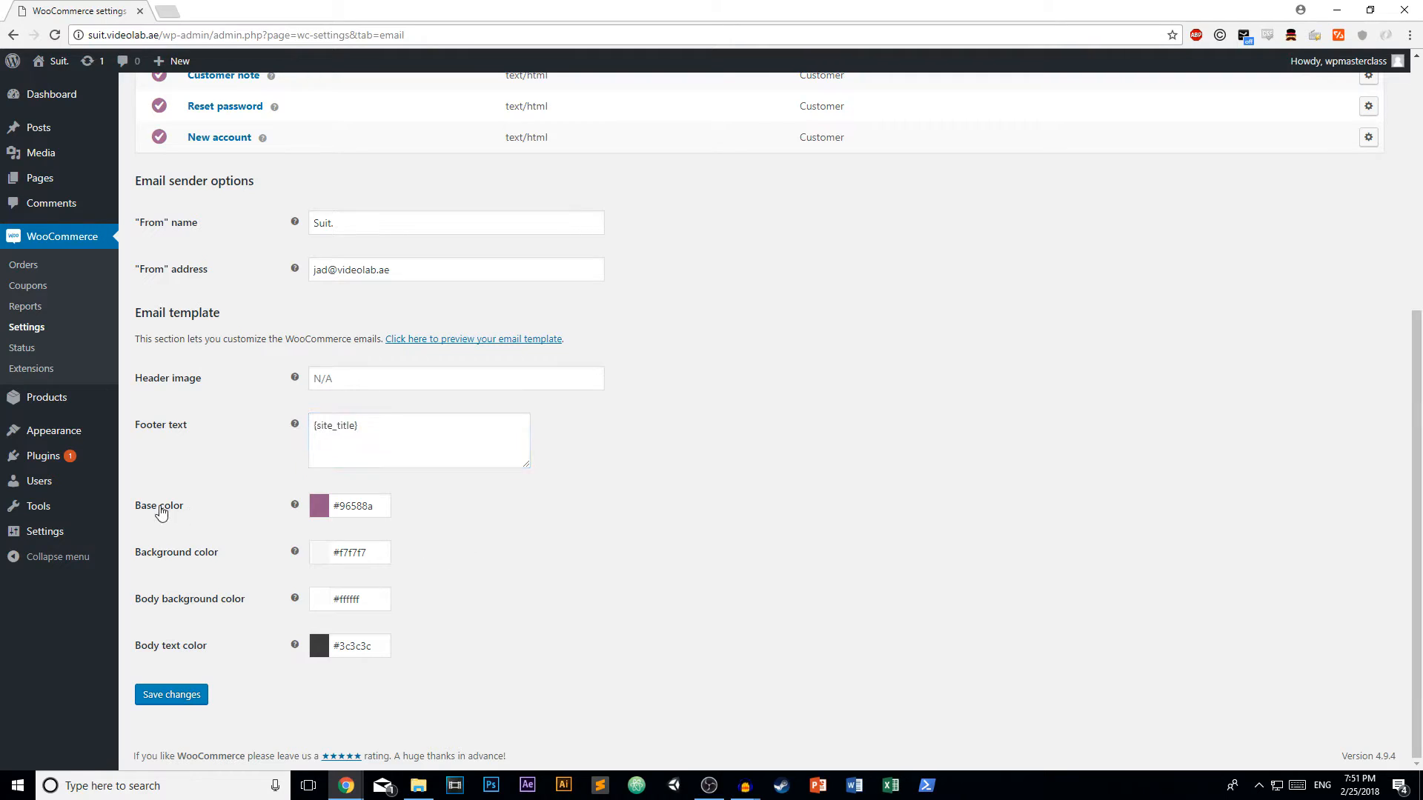
pyautogui.click(519, 502)
pyautogui.click(346, 507)
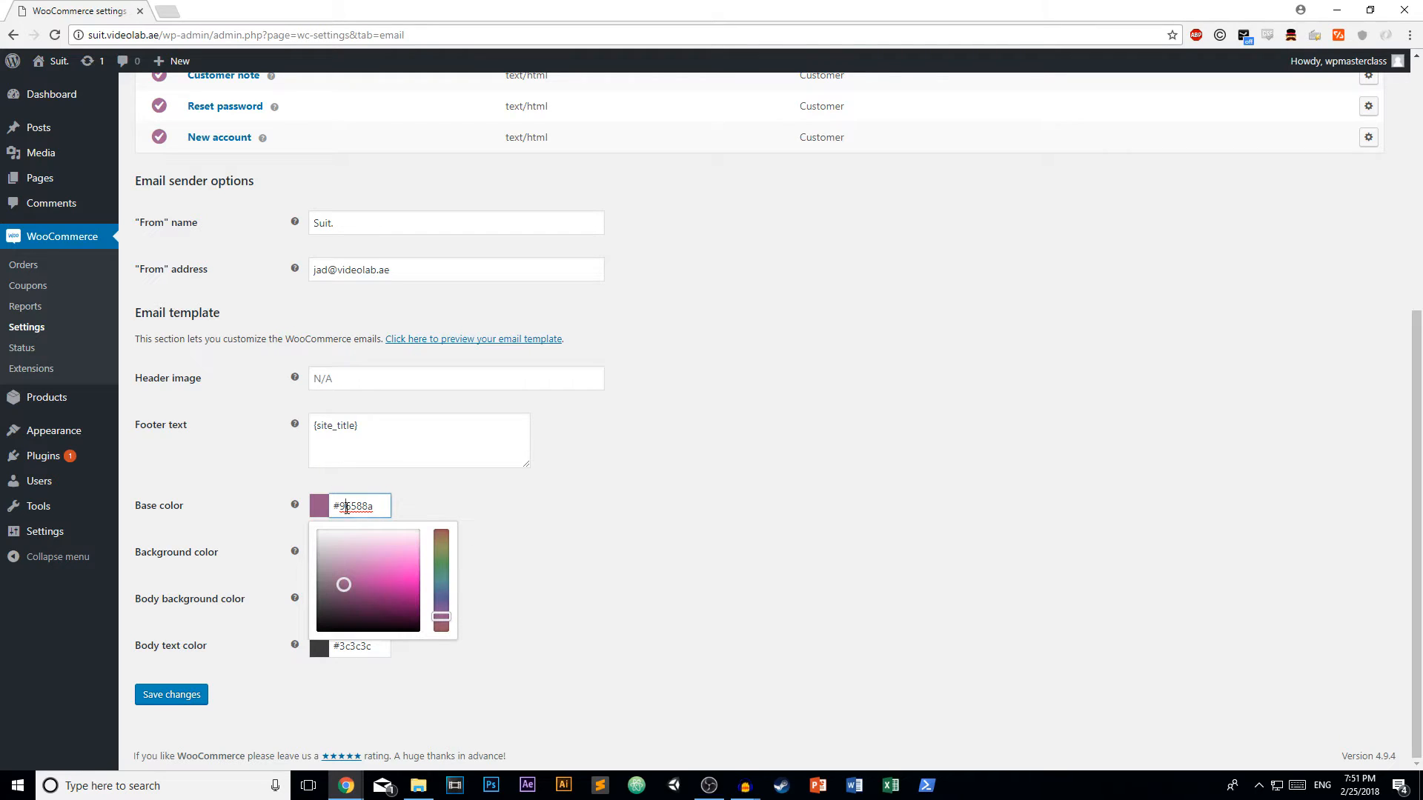
pyautogui.moveTo(441, 616); pyautogui.dragTo(377, 578)
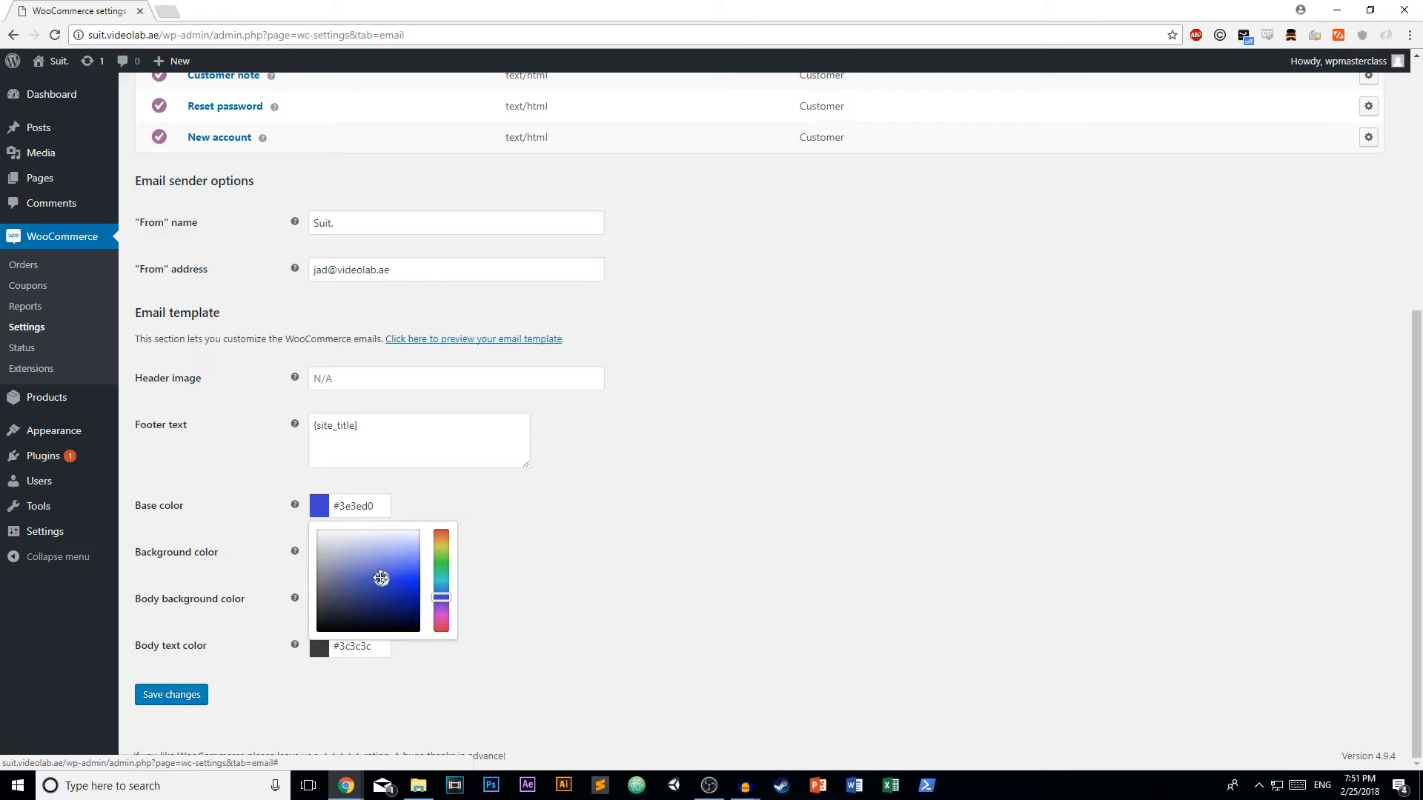
pyautogui.click(675, 573)
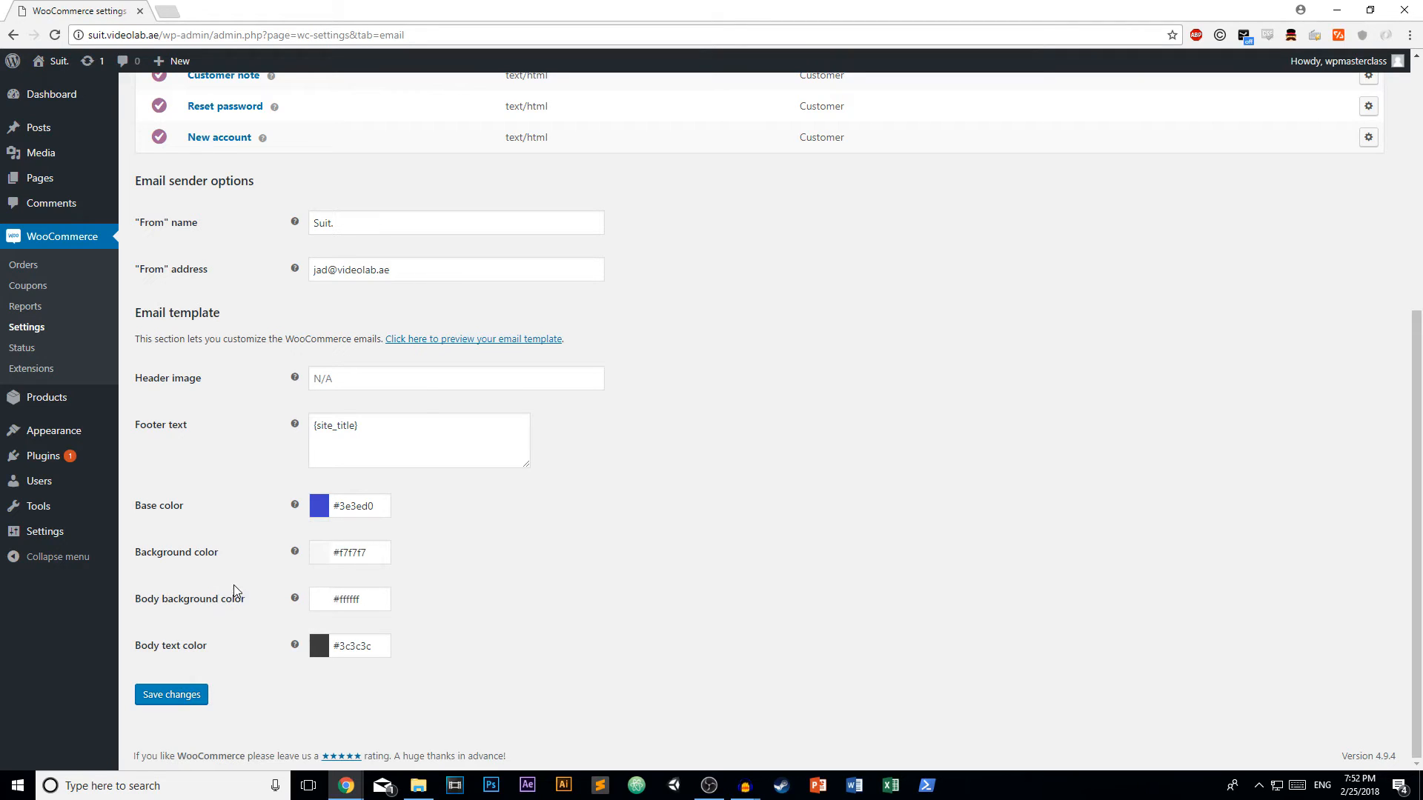
# Step: Set the email template's body text color to #303030 and save the email settings
pyautogui.click(330, 643)
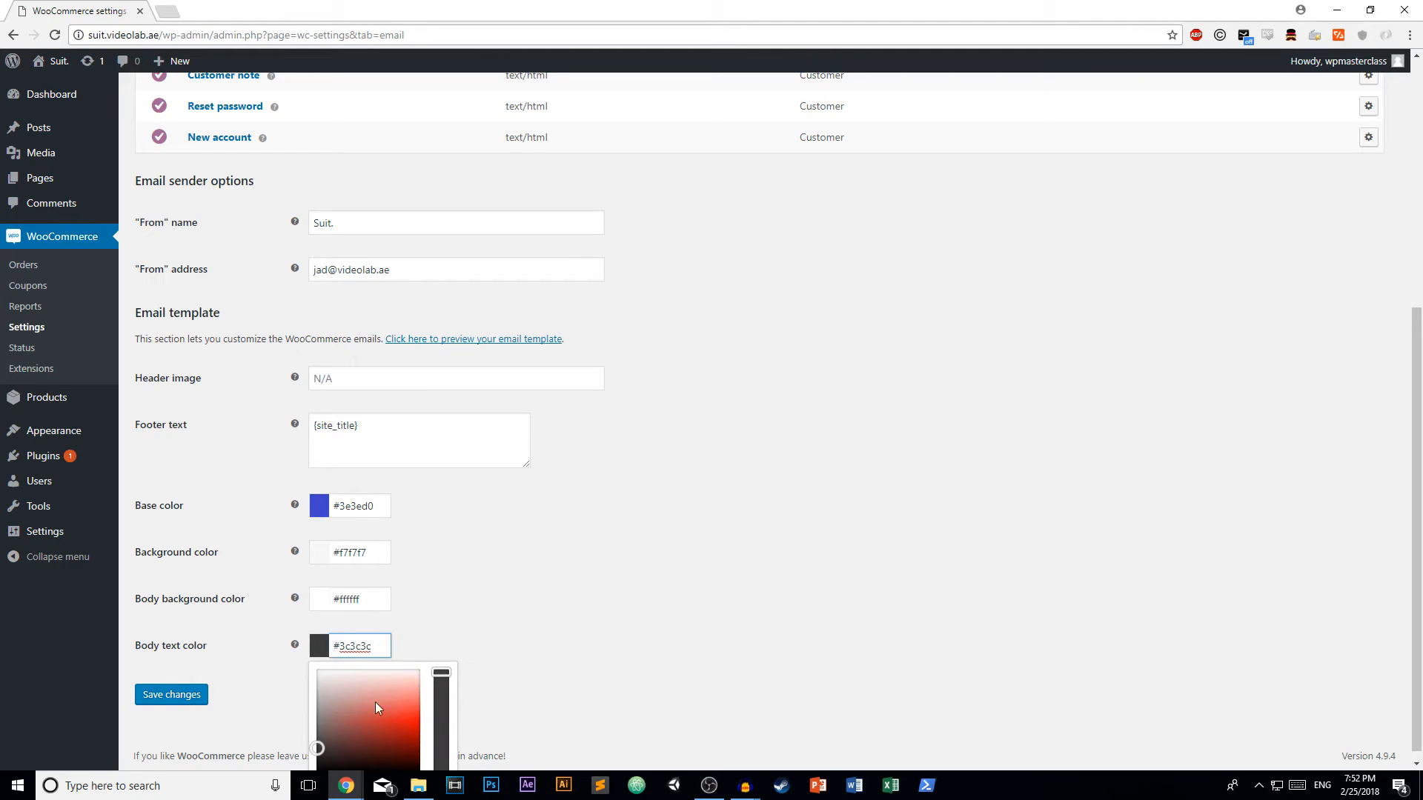
pyautogui.moveTo(317, 747); pyautogui.dragTo(313, 750)
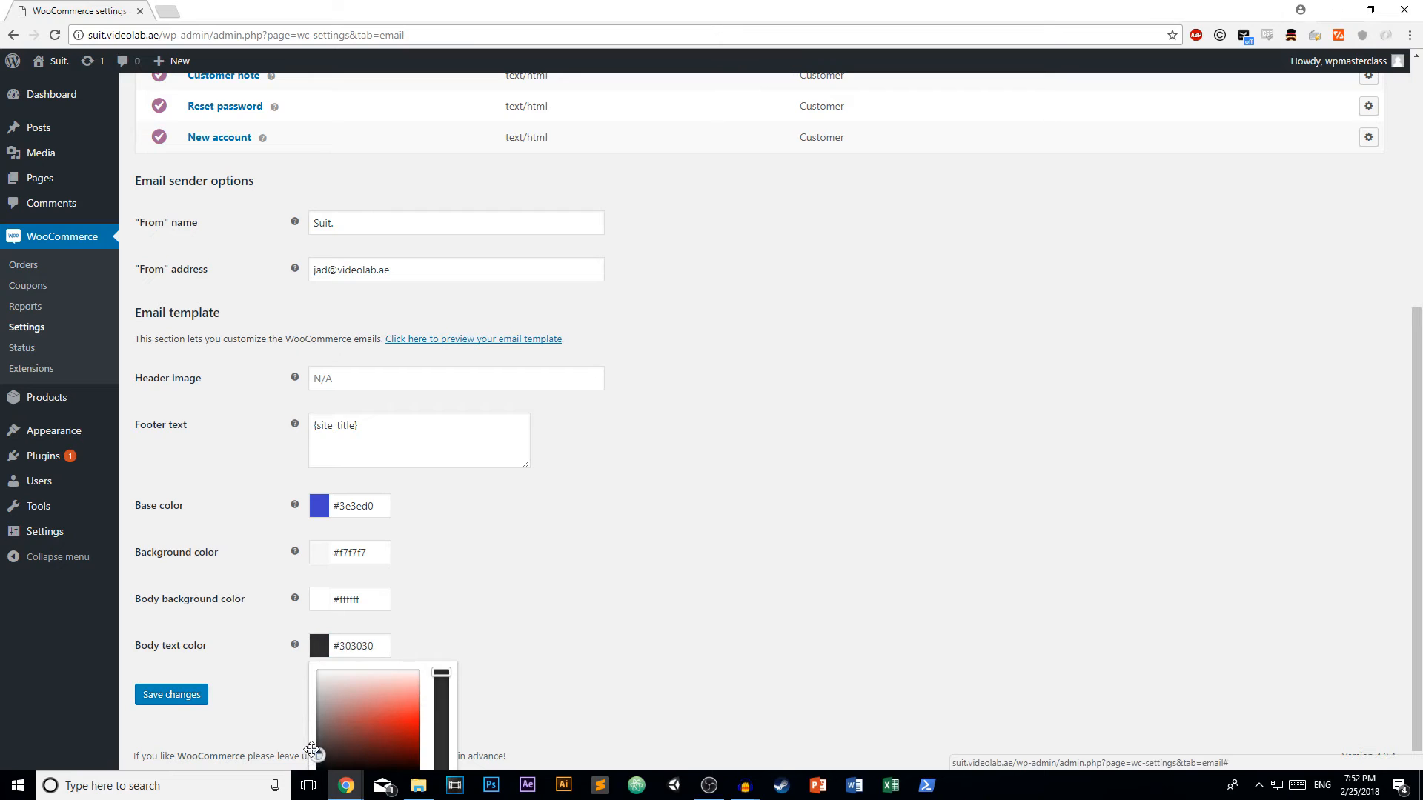
pyautogui.click(643, 609)
pyautogui.click(179, 694)
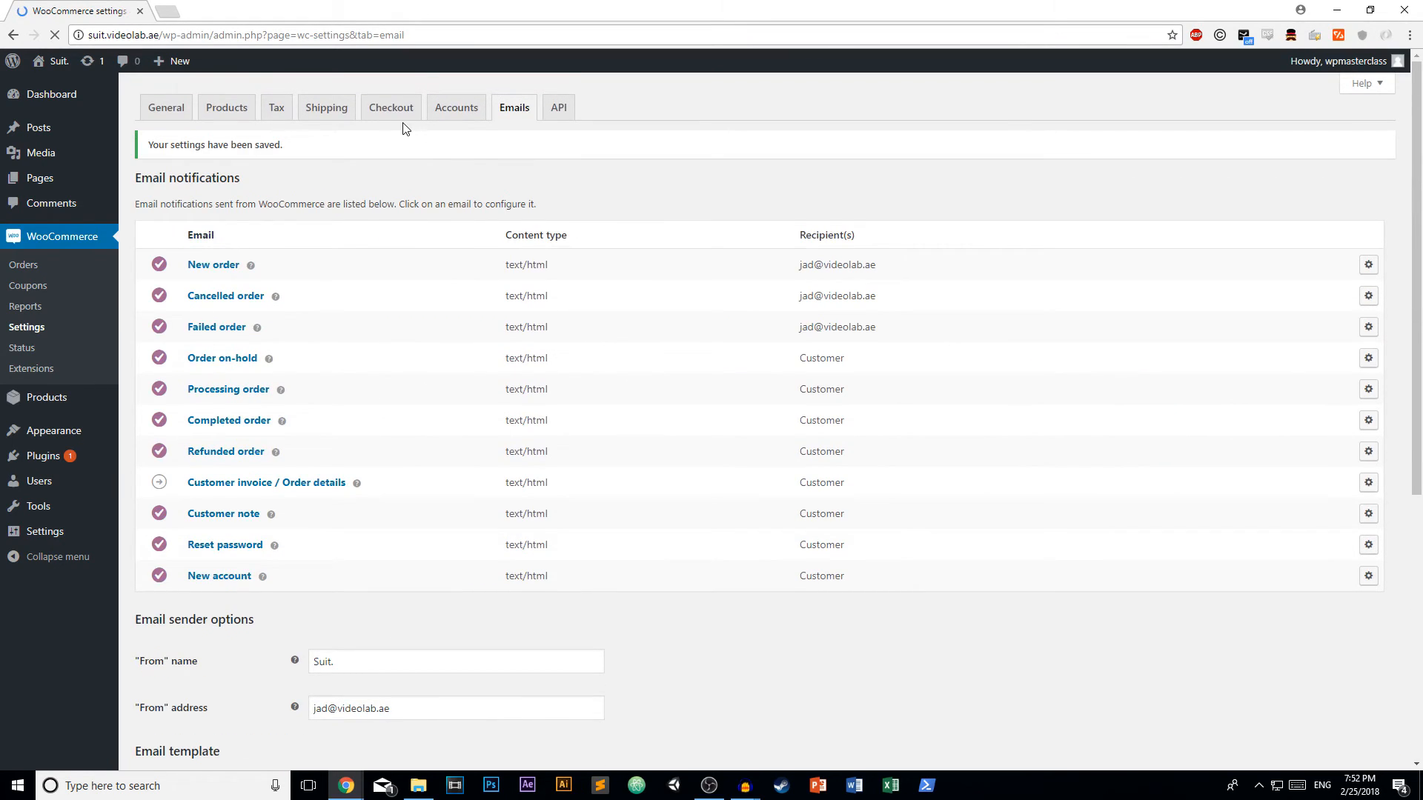
# Step: View the store's API settings and return to the general settings
pyautogui.click(559, 112)
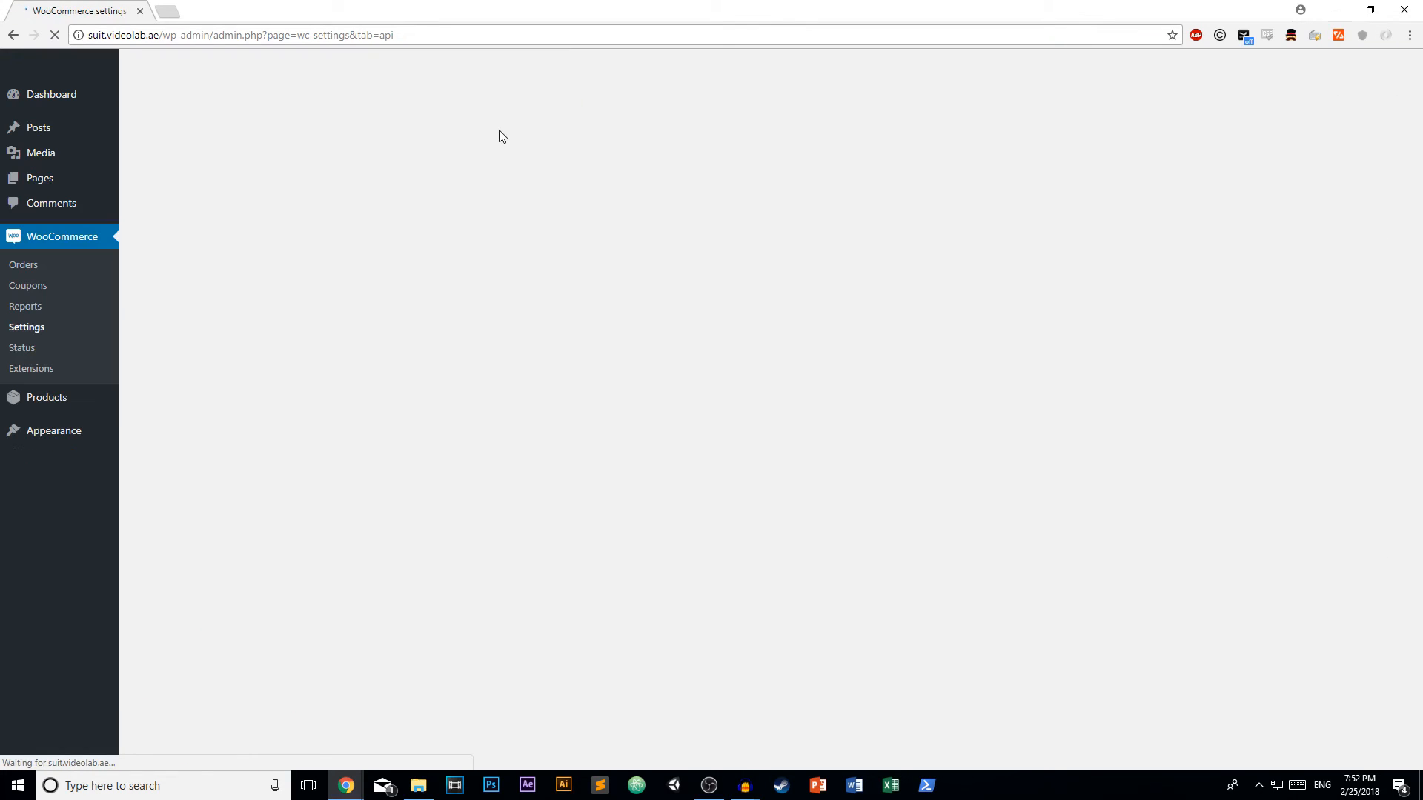
pyautogui.click(168, 111)
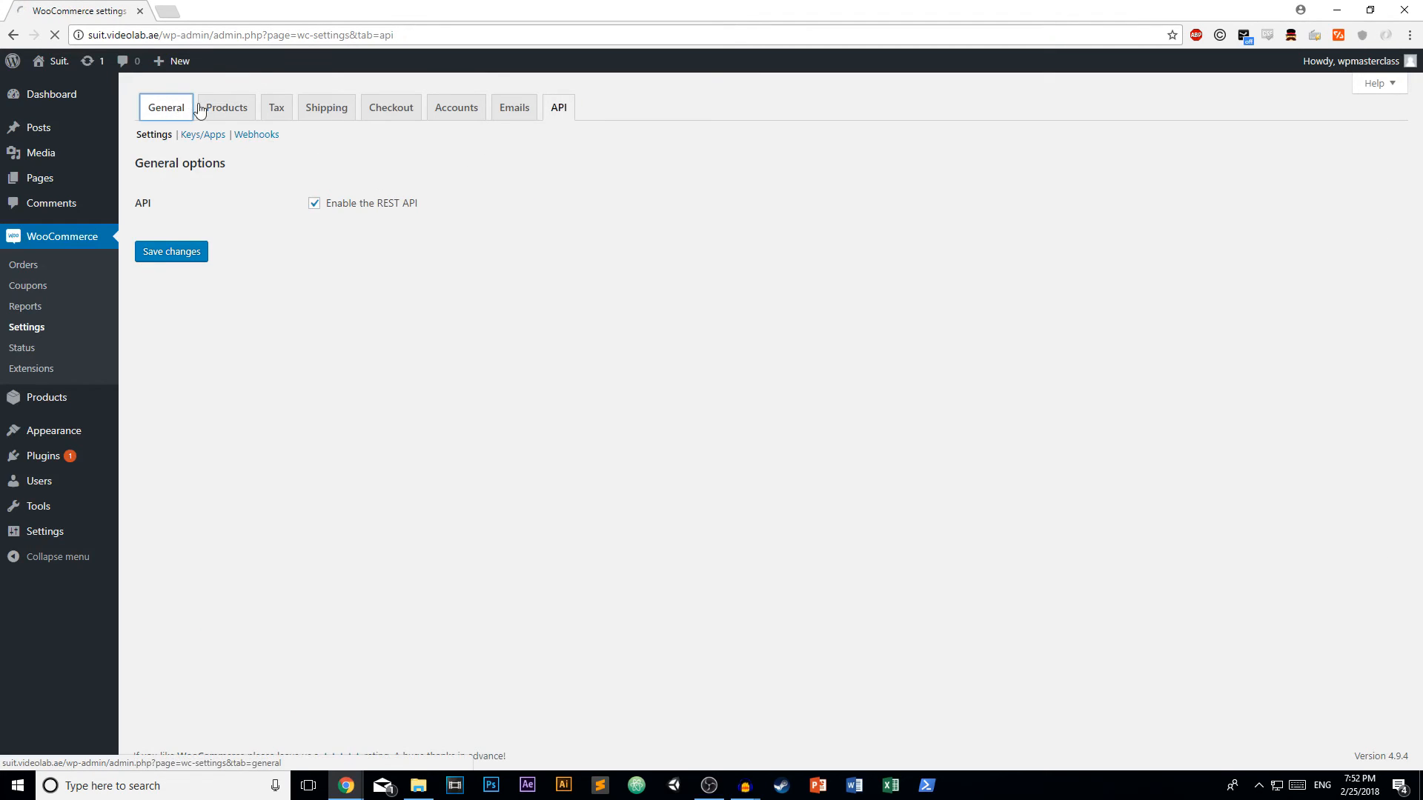